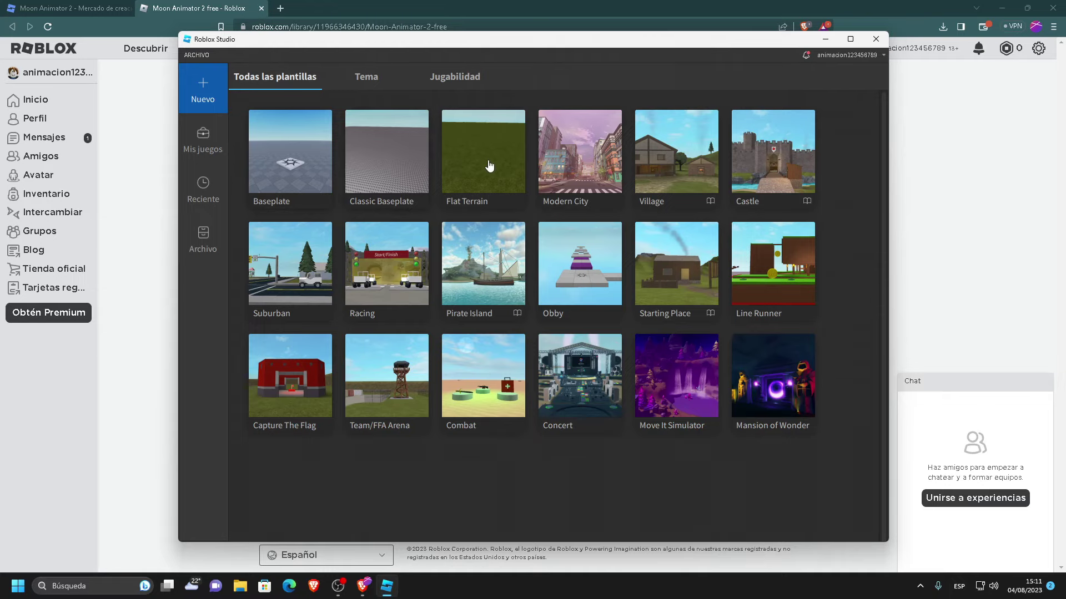
Create a new place from the Suburban template
left_click(295, 266)
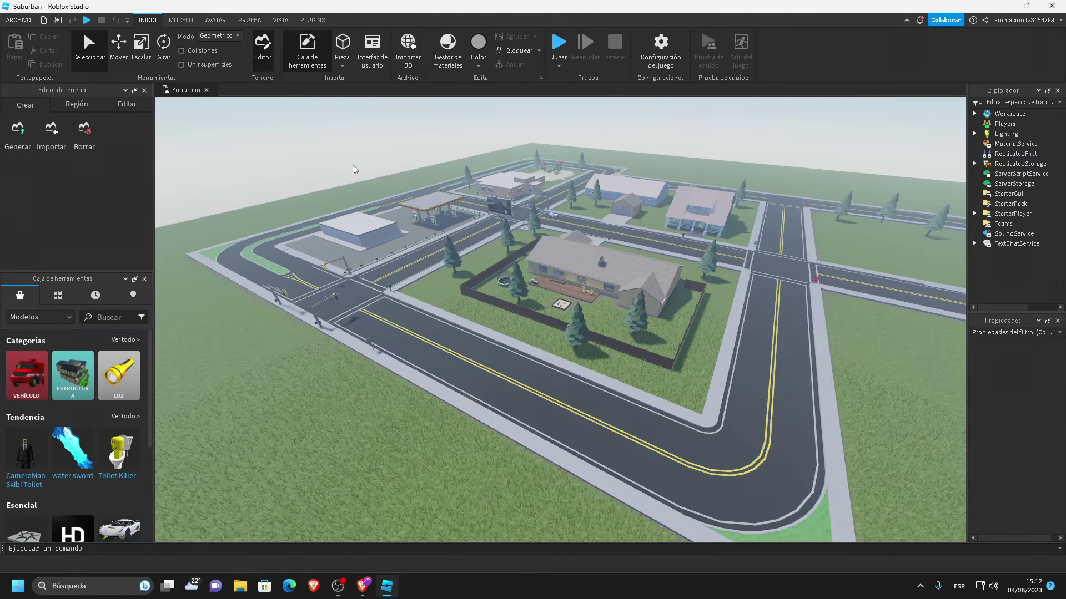
Fly and zoom around the suburban map to examine its houses, roads and gas station
key("w")
key("a")
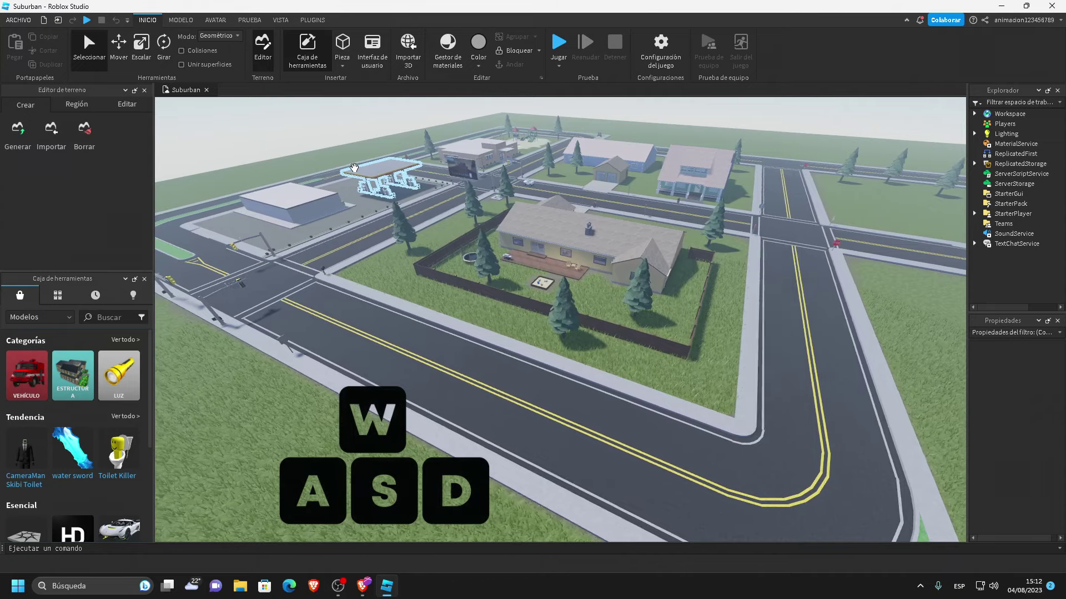
key("s")
key("d")
key("s")
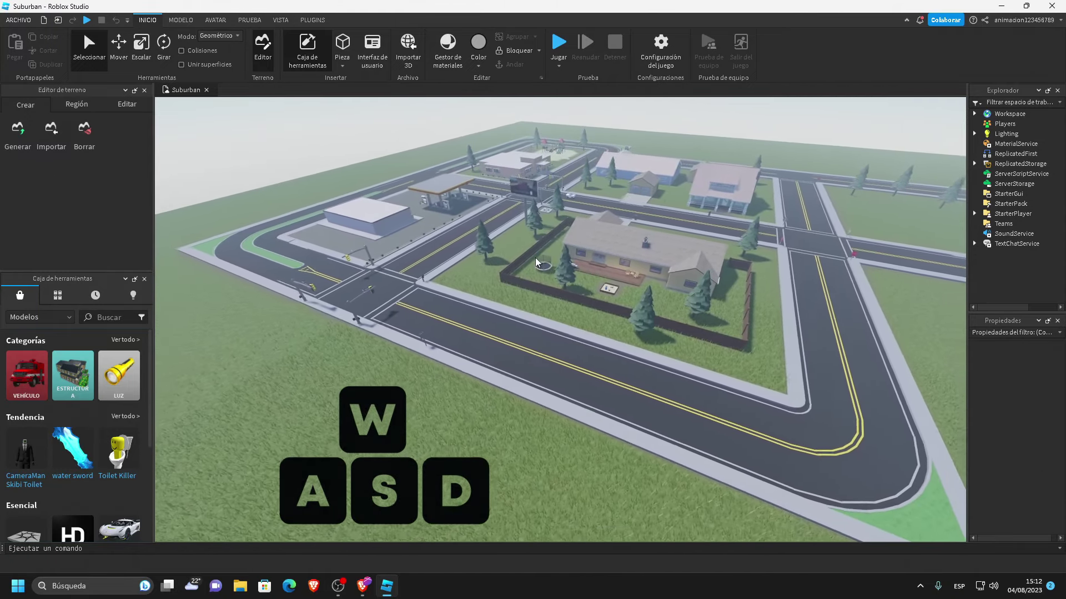
key("d")
key("d")
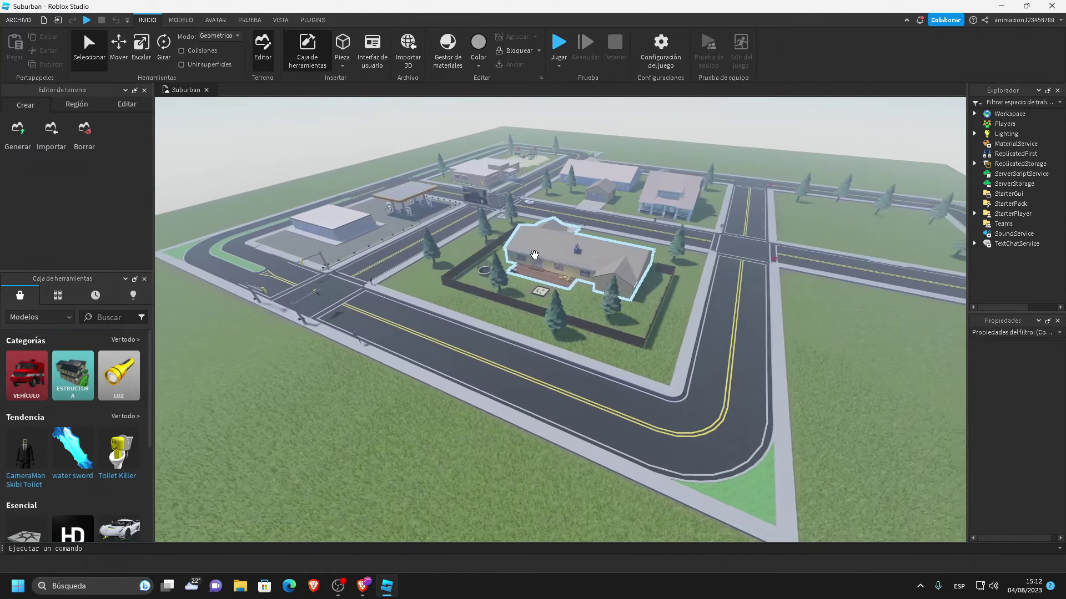
key("w")
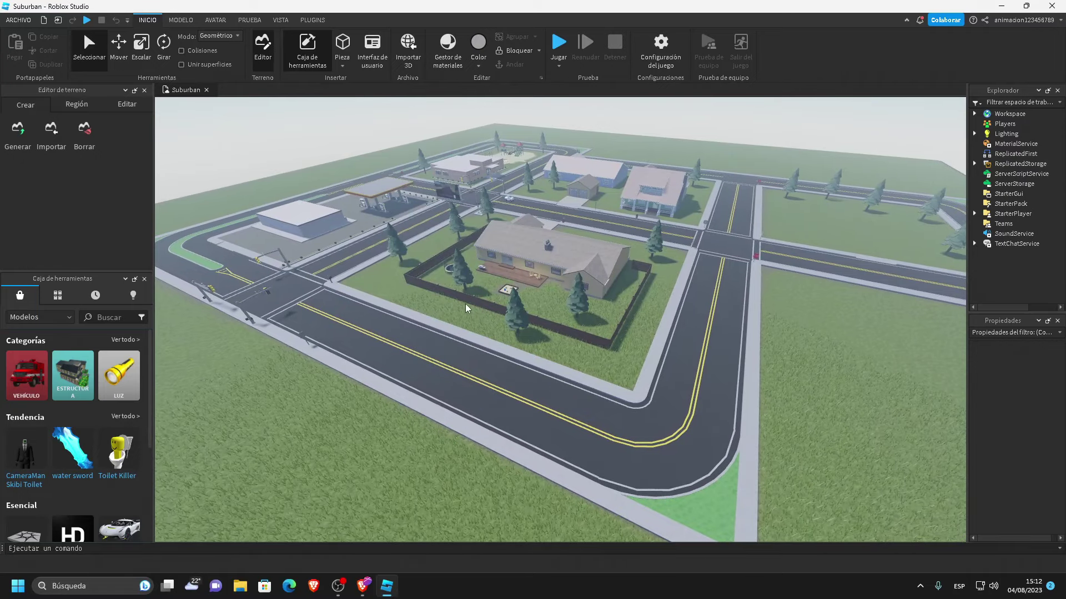
right_click_drag(464, 306, 531, 291)
key("w")
scroll(530, 291, "up", 5)
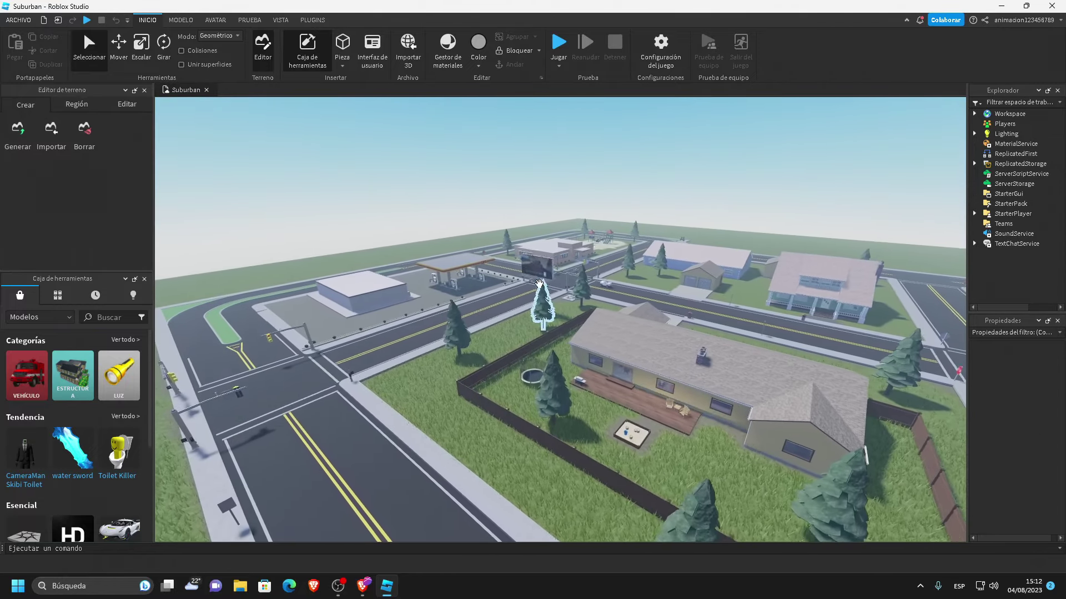
scroll(539, 283, "down", 2)
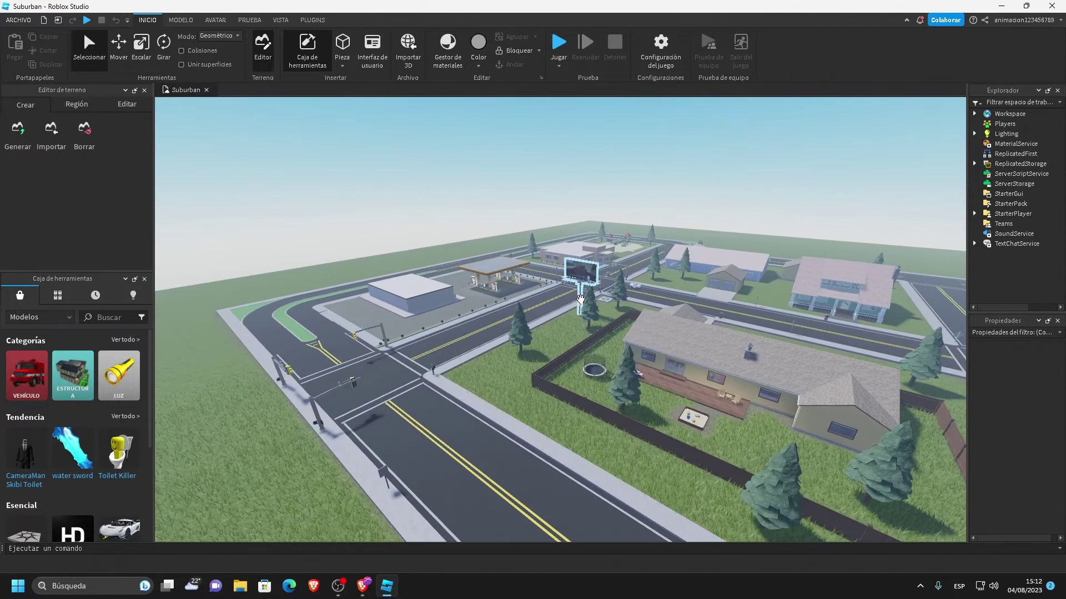
scroll(588, 296, "down", 1)
scroll(572, 294, "up", 8)
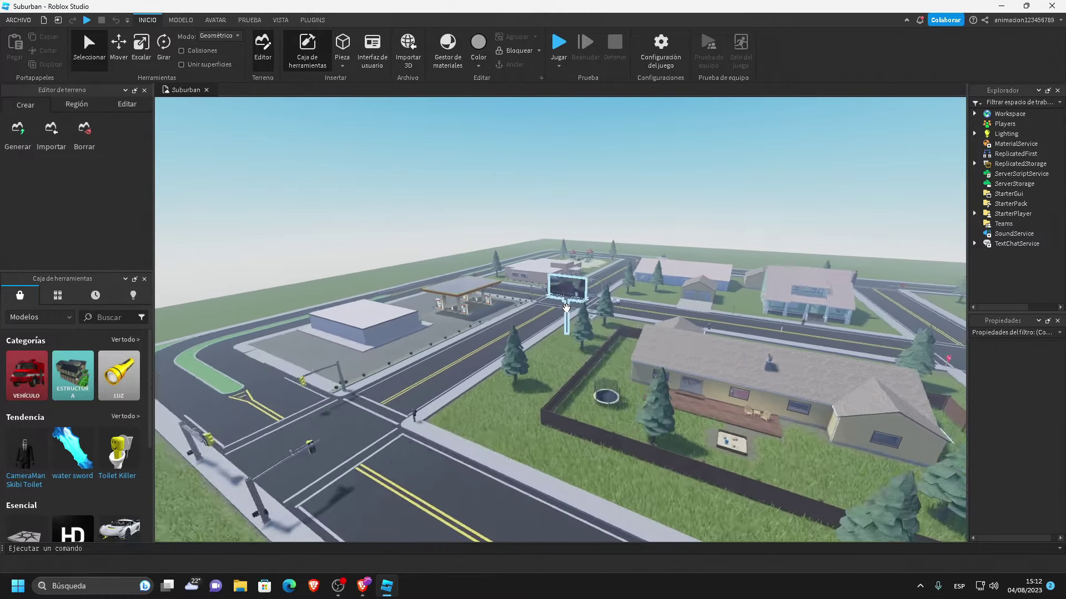
scroll(538, 222, "up", 3)
scroll(541, 238, "down", 8)
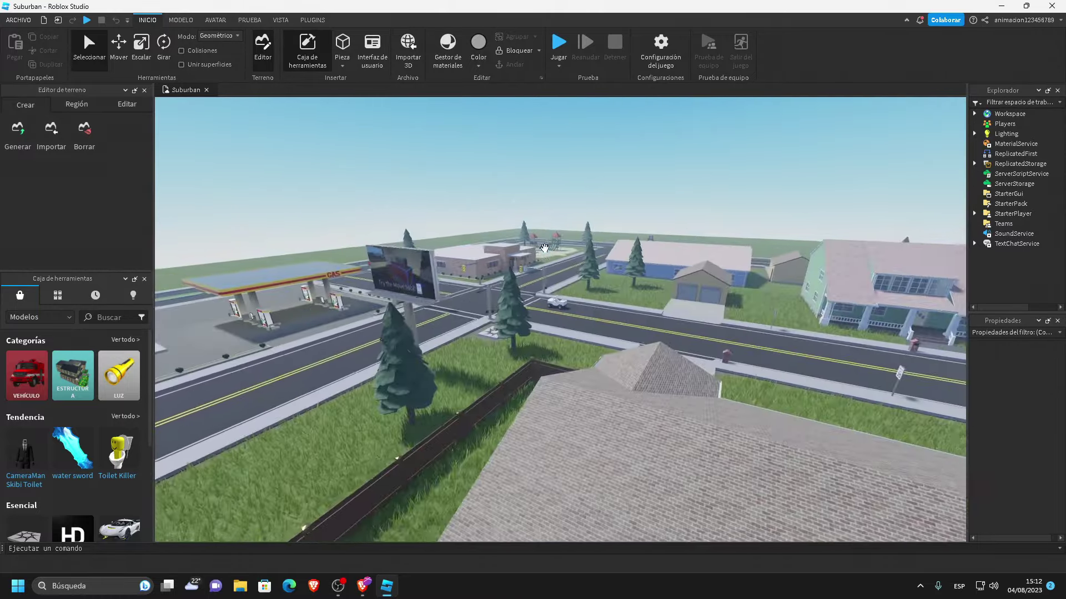
scroll(545, 248, "down", 10)
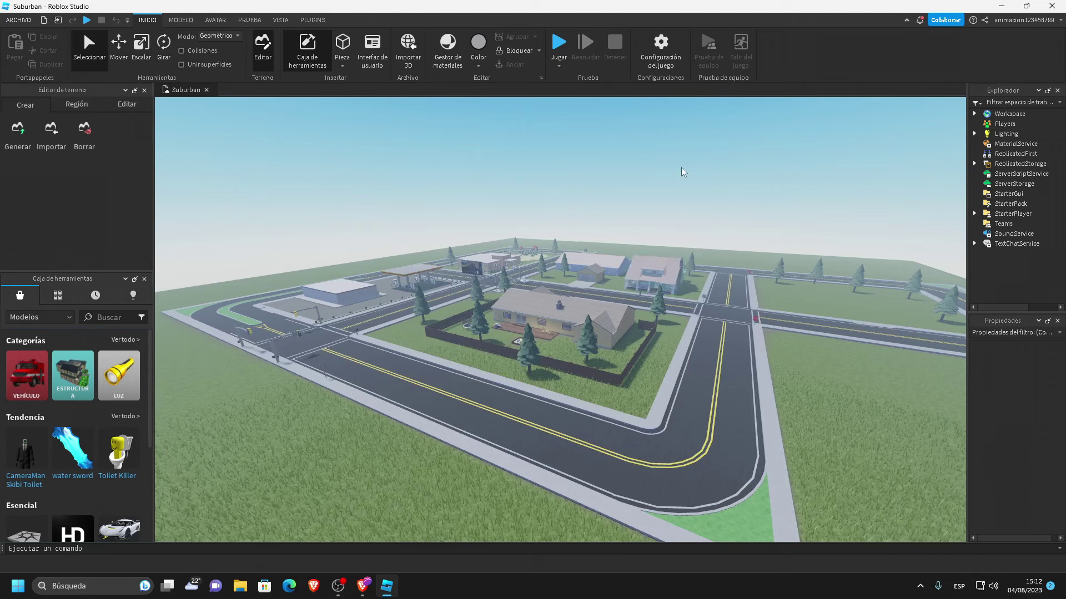
Open the Character Inserter plugin with the road in front of the fenced house in view
left_click(313, 20)
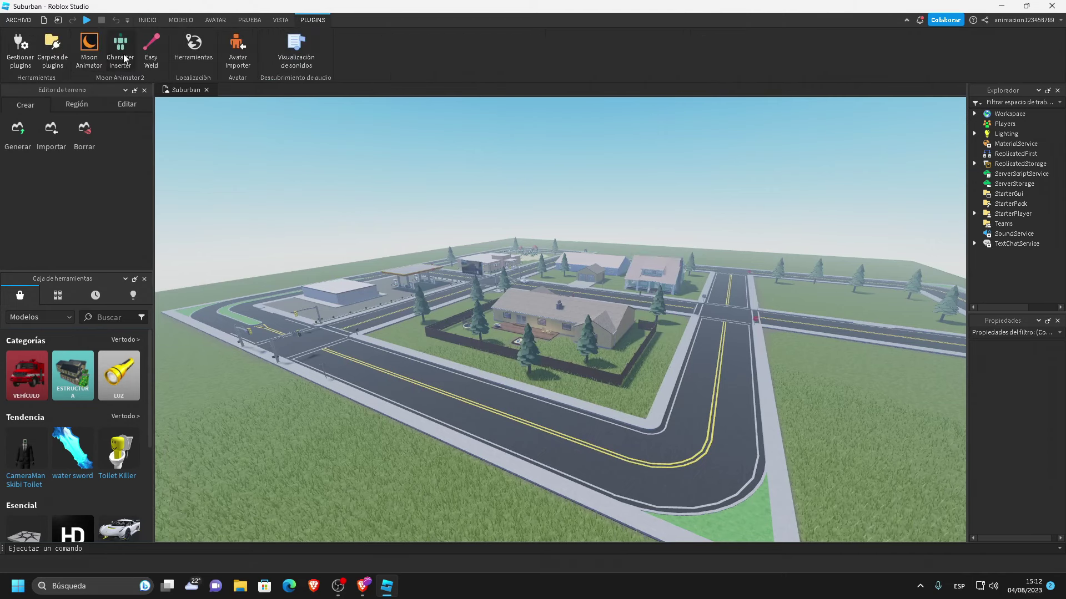
left_click(159, 21)
left_click(312, 20)
right_click_drag(326, 192, 331, 199)
scroll(447, 359, "up", 3)
right_click_drag(447, 359, 453, 359)
key("w")
key("a")
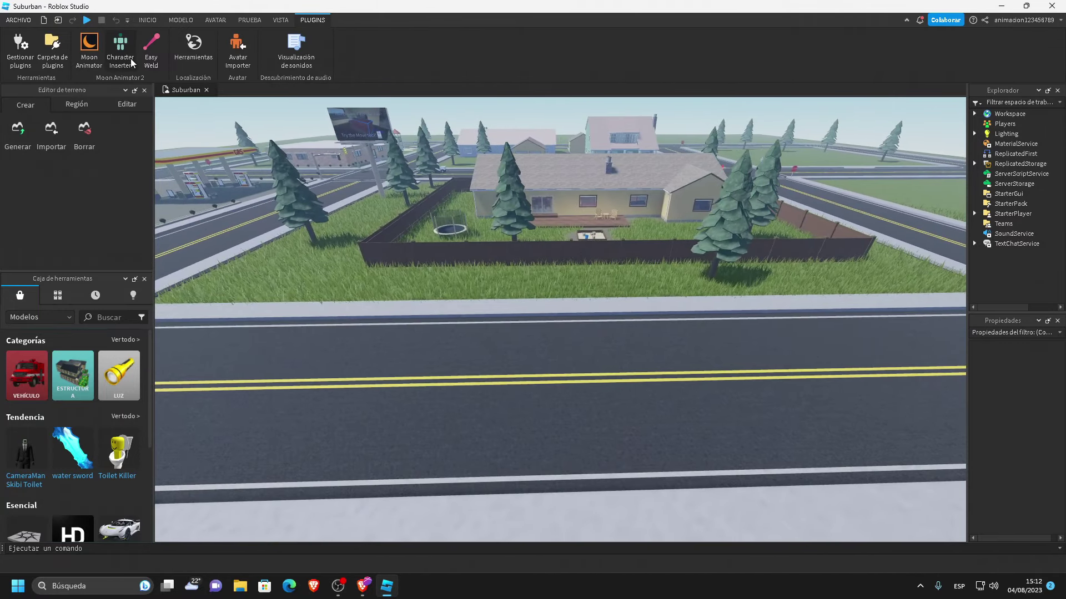
left_click(127, 50)
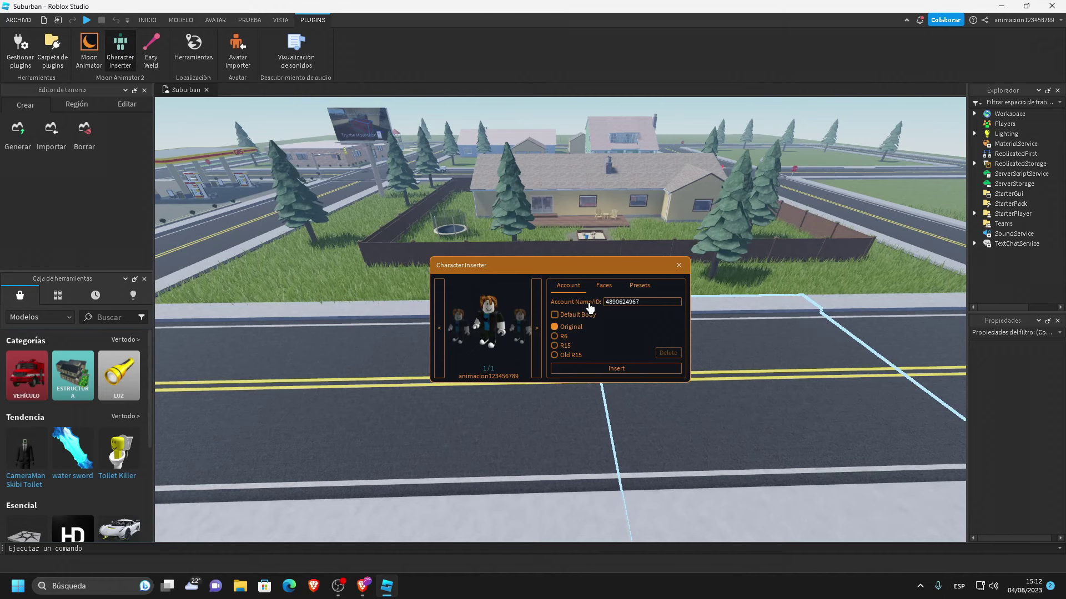
Insert an R15 character from the chosen Roblox account and place it on the road by the curb
left_click(606, 303)
type("premiumlomas")
key("Return")
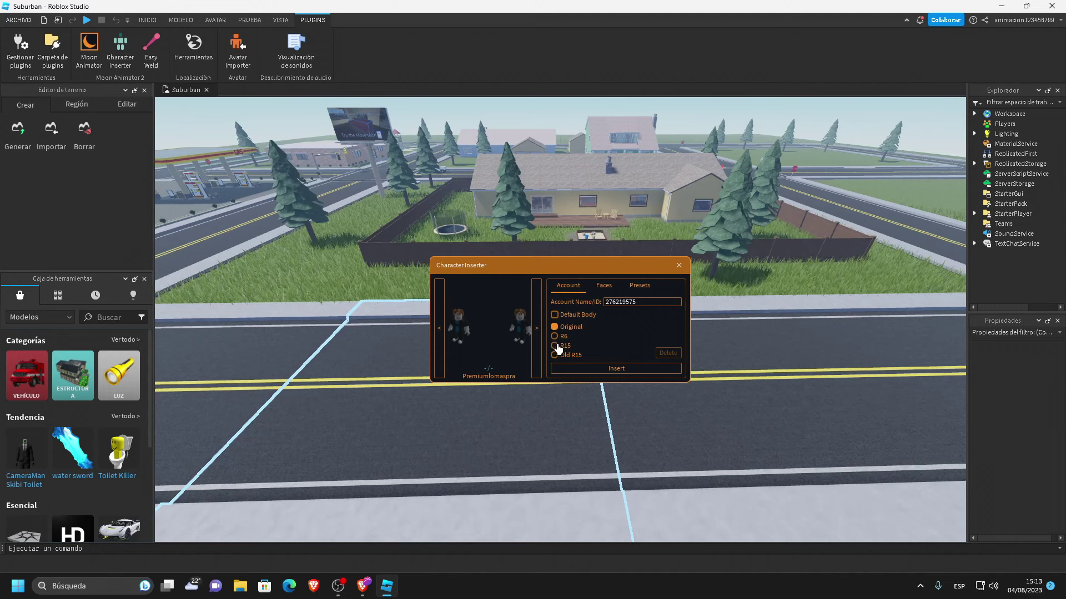
left_click(555, 346)
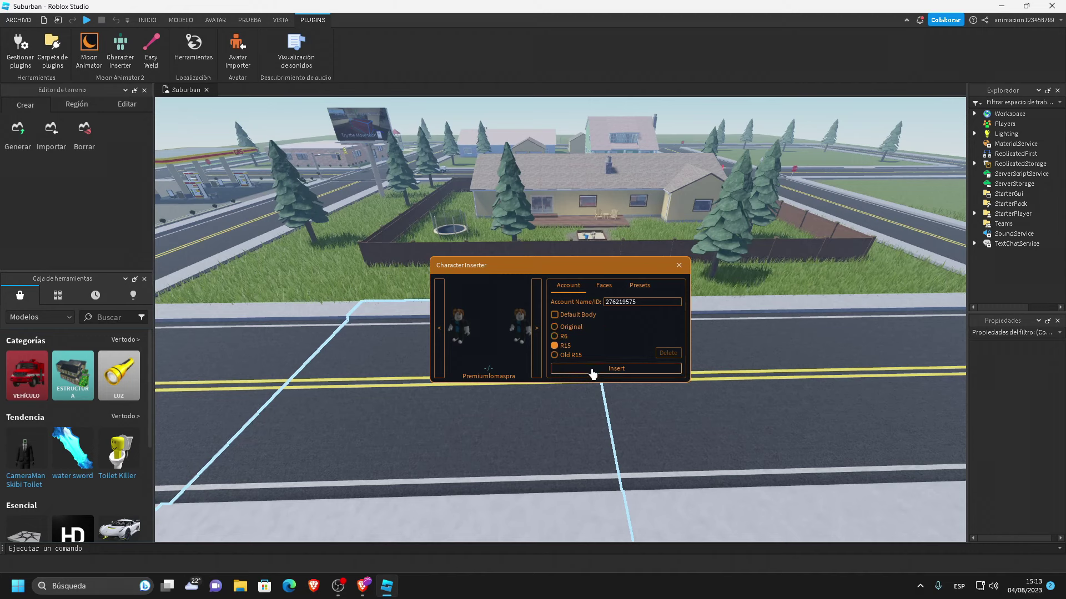
left_click(592, 369)
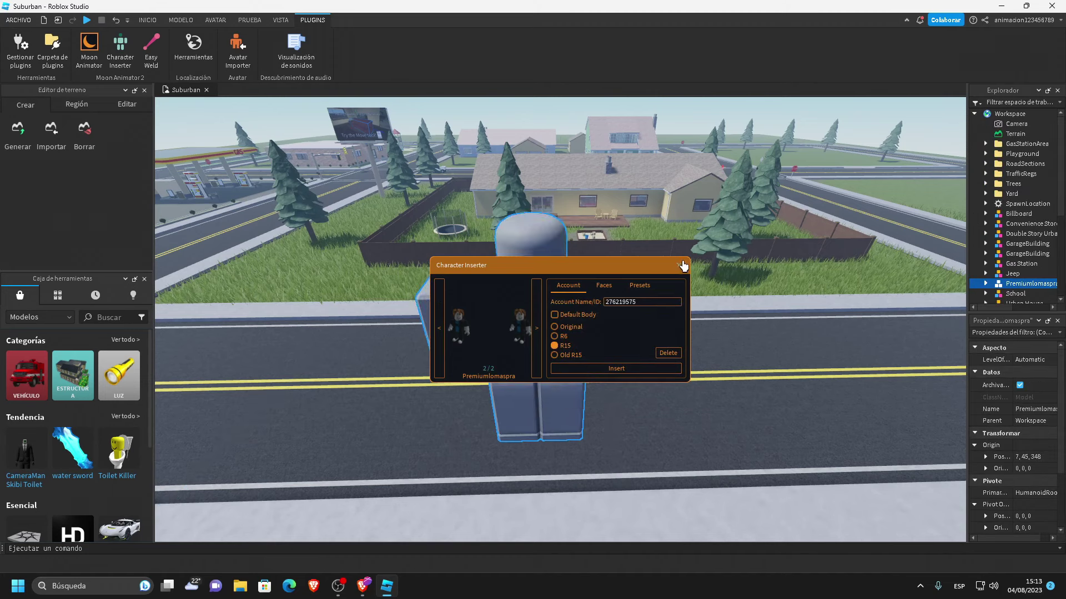
left_click(679, 265)
left_click_drag(575, 317, 511, 339)
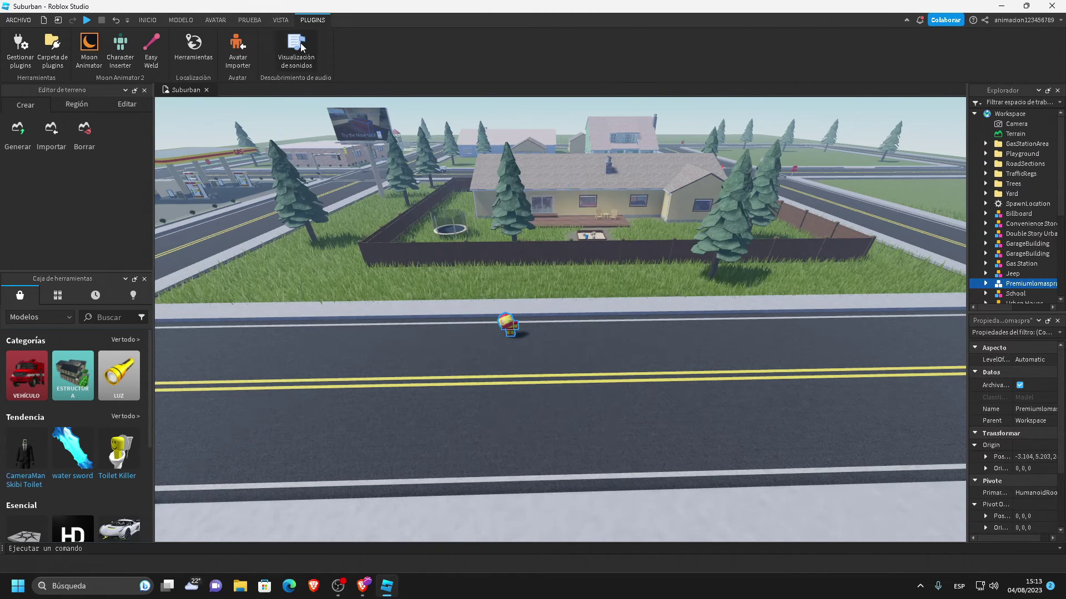
Rotate the left arm of the R6 character on the road
left_click(91, 48)
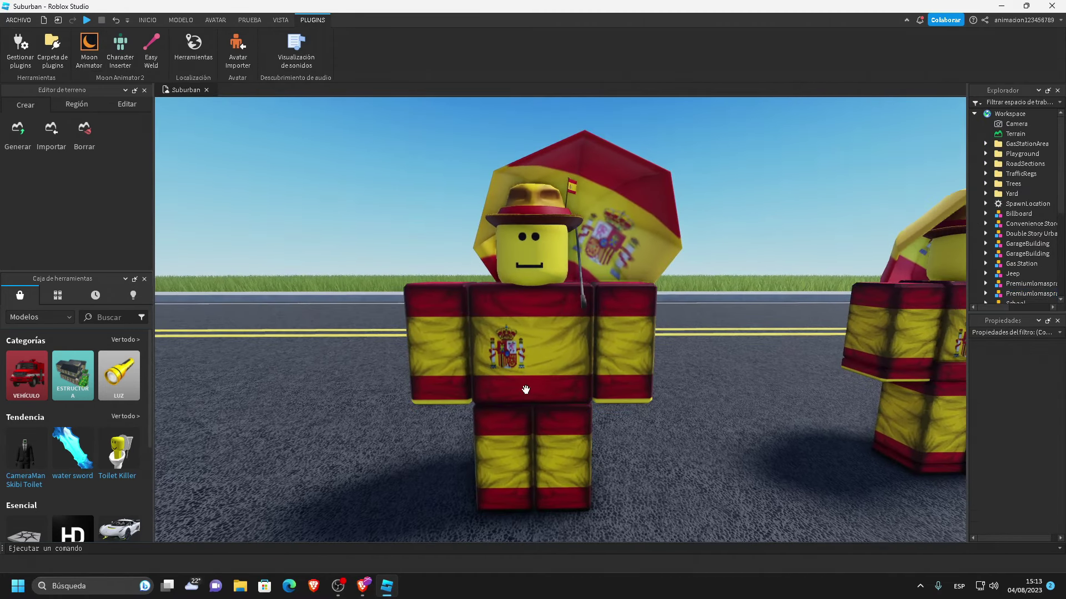
left_click(616, 328, "alt")
left_click(147, 20)
left_click(168, 51)
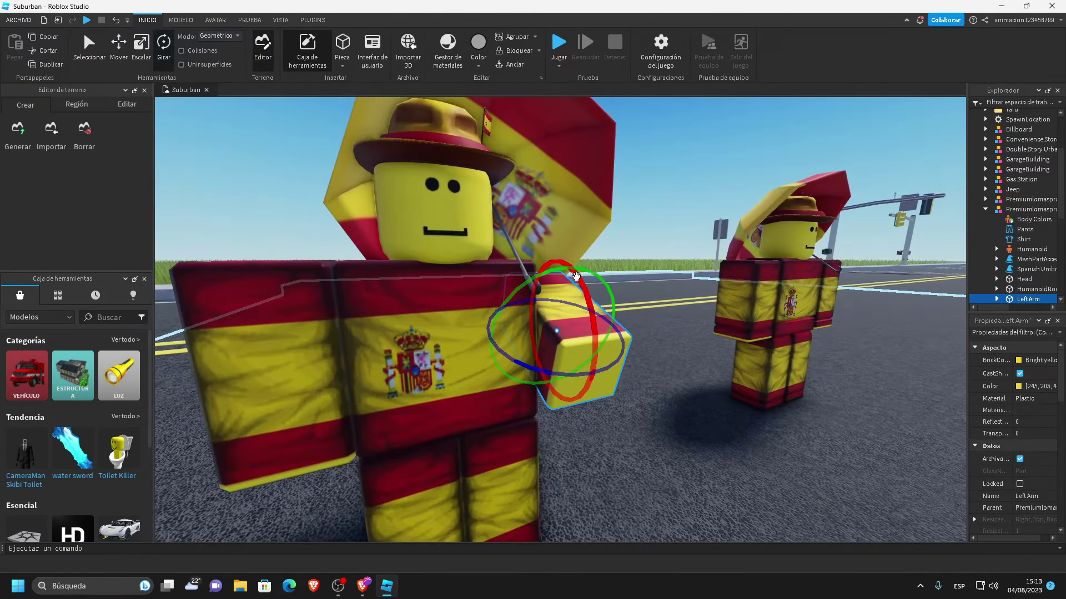
left_click_drag(573, 276, 540, 269)
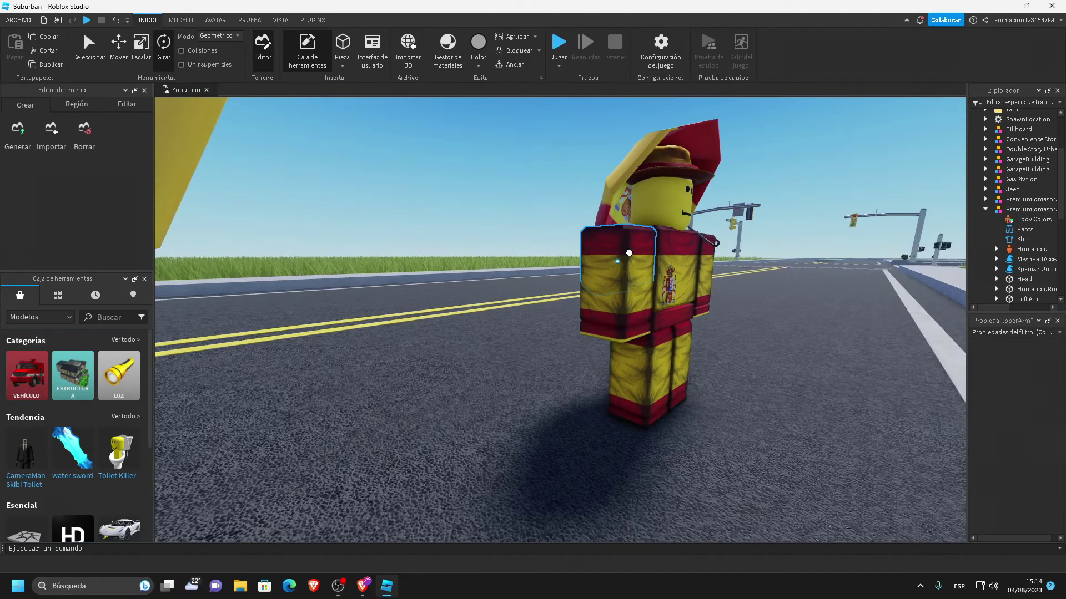
Bend the R15 character's right arm by rotating its separate arm parts
left_click(533, 333)
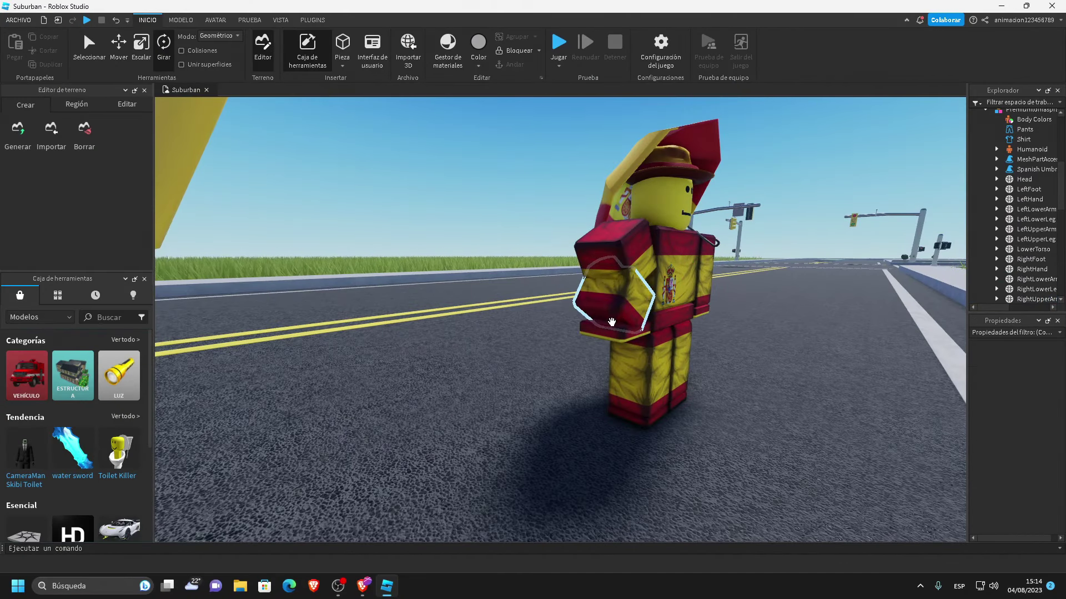
left_click(612, 328, "alt")
left_click(492, 299)
key("d")
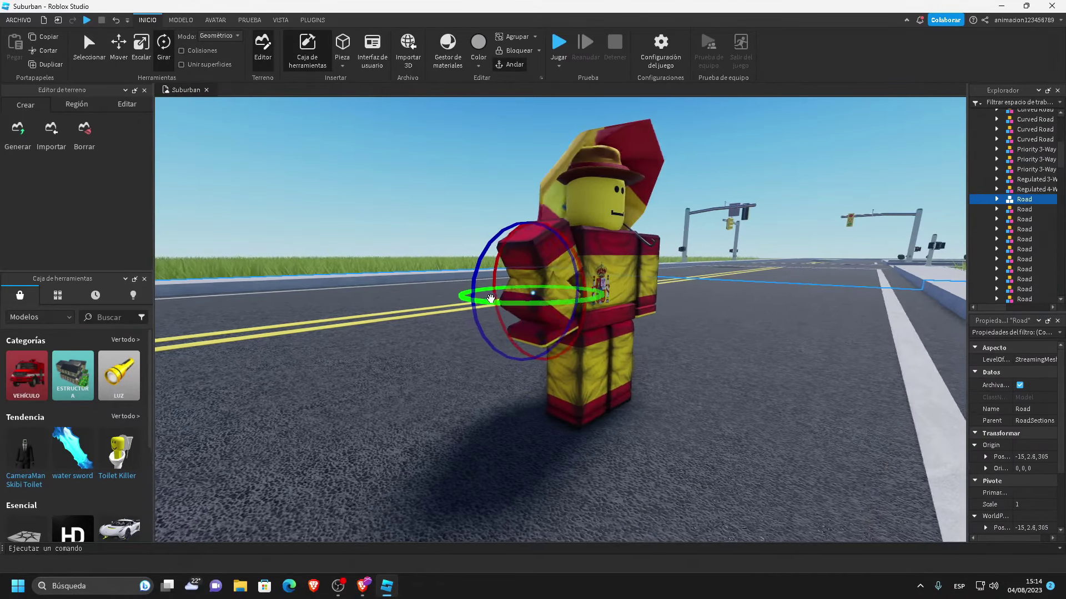
left_click(435, 182)
Delete both the R6 and the R15 character from the road
scroll(435, 182, "down", 2)
scroll(582, 242, "up", 2)
right_click_drag(581, 245, 564, 236)
key("s")
key("a")
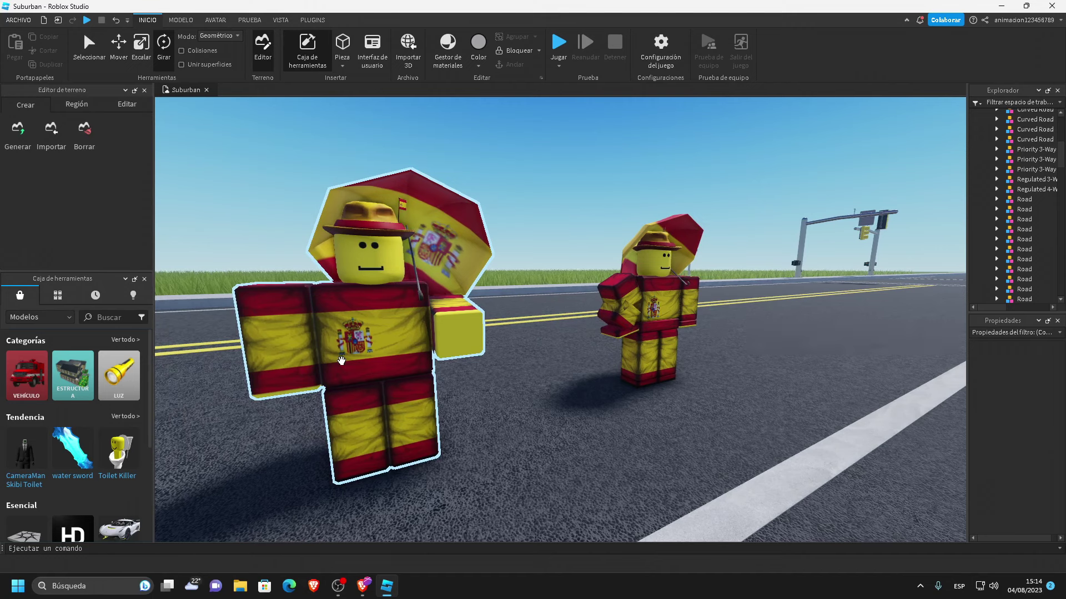
left_click(353, 348)
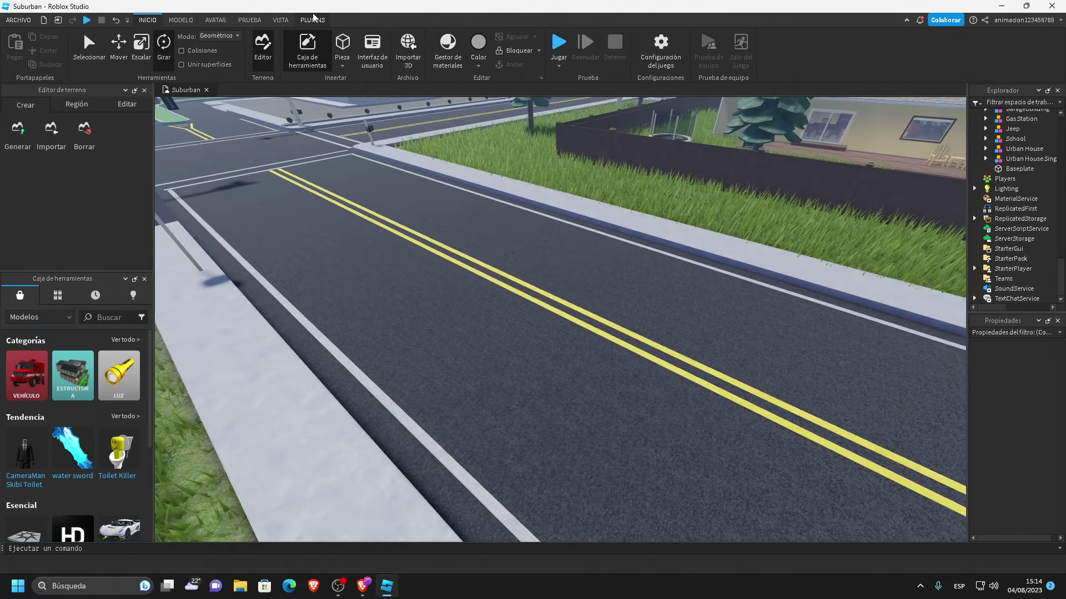
Insert an R6 character from the Roblox account used before, with the Character Inserter
left_click(312, 20)
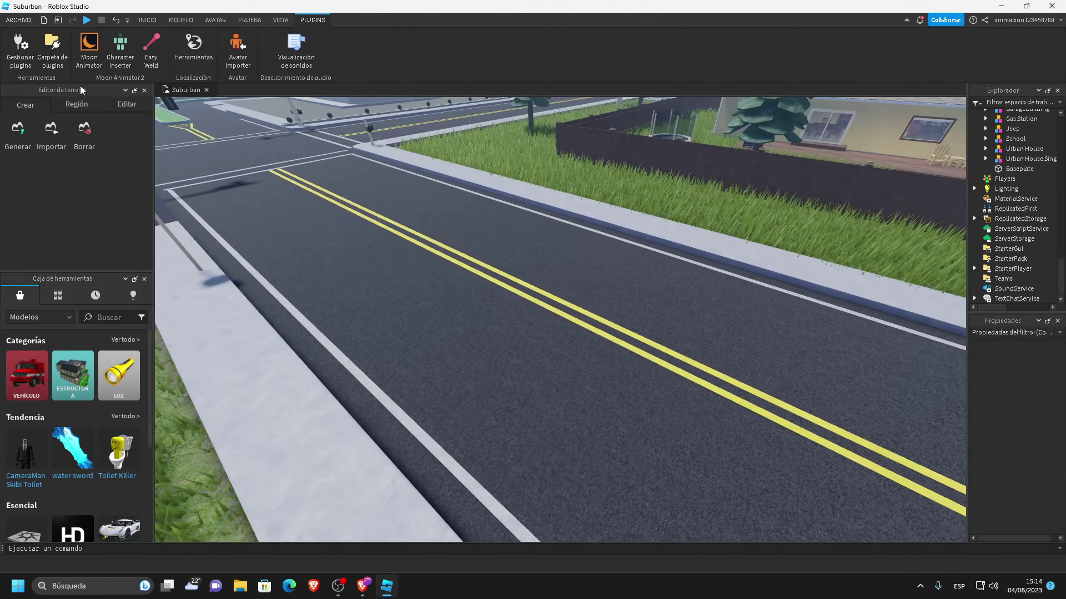
left_click(89, 49)
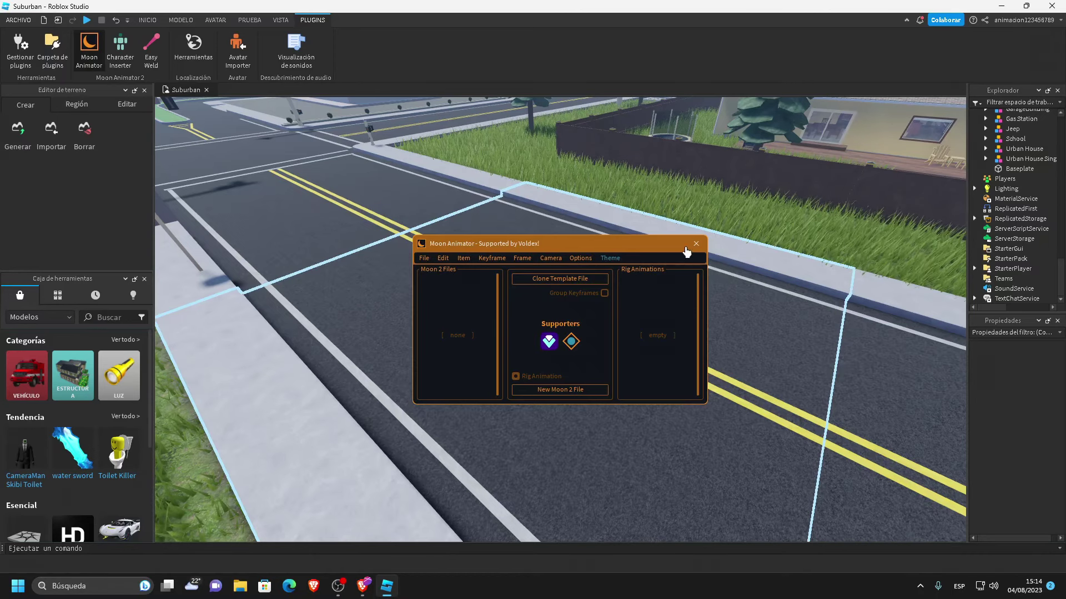
left_click(695, 244)
left_click(120, 49)
double_click(646, 302)
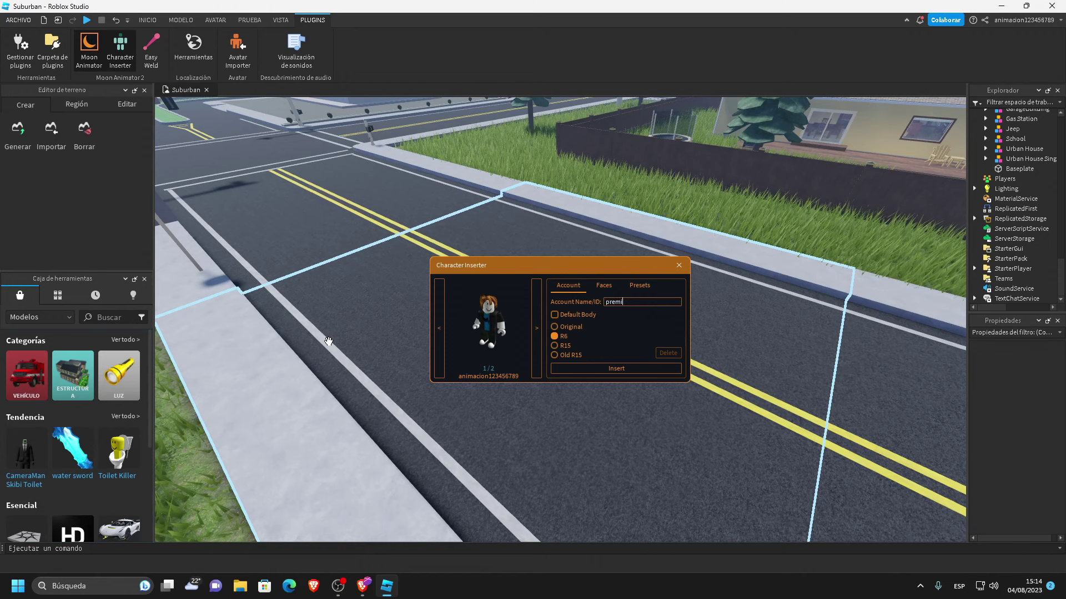
type("premiumlomaspra")
key("Return")
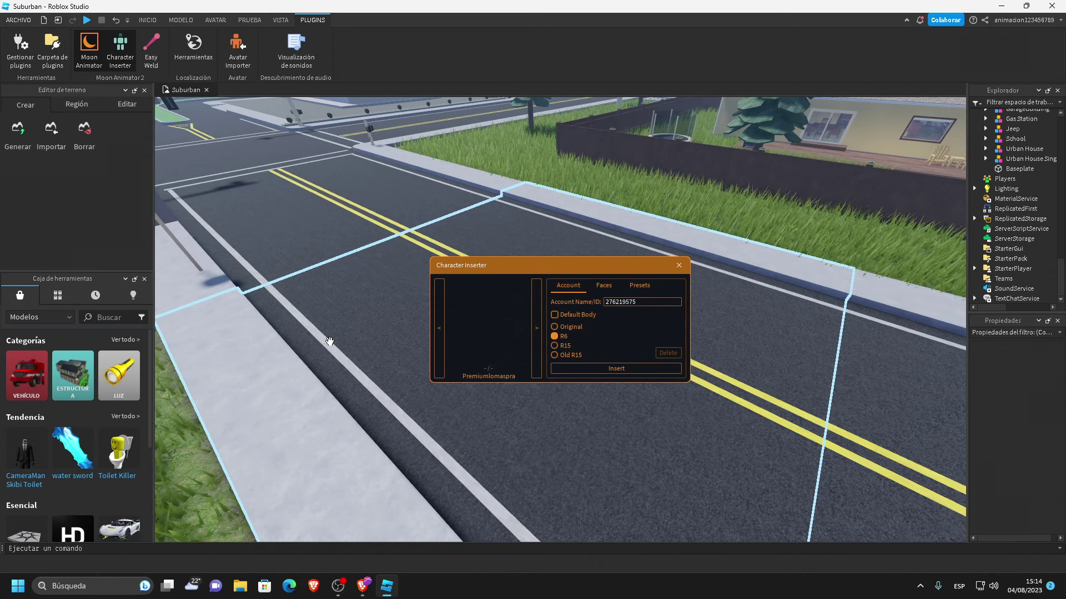
Insert a second R6 character from another Roblox account and place it on the road beside the first one
type("premiumisra")
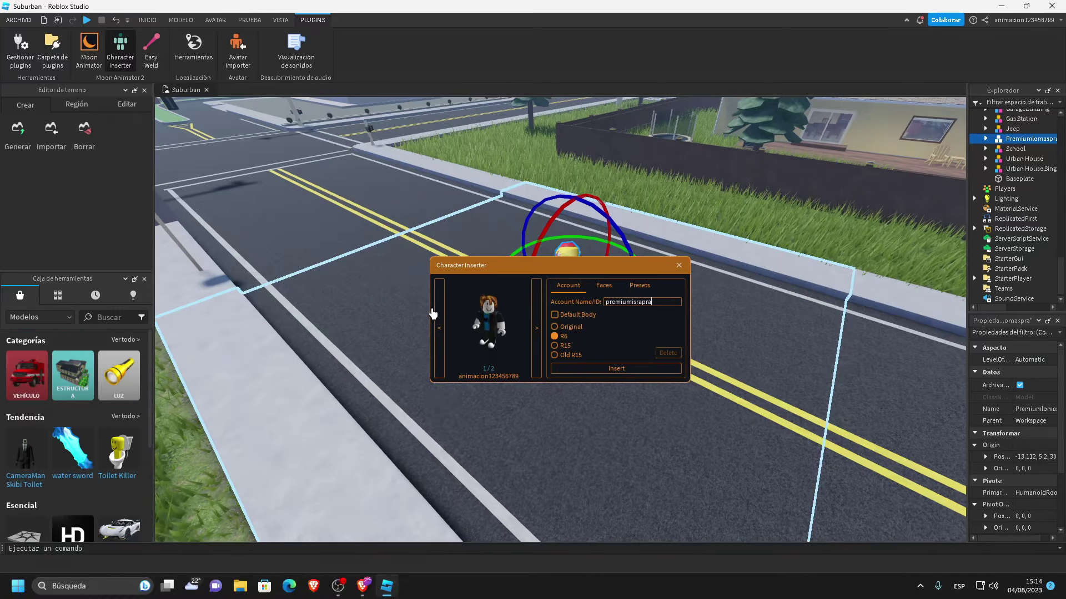
type("pra")
key("Return")
left_click_drag(652, 273, 597, 311)
key("ctrl+4")
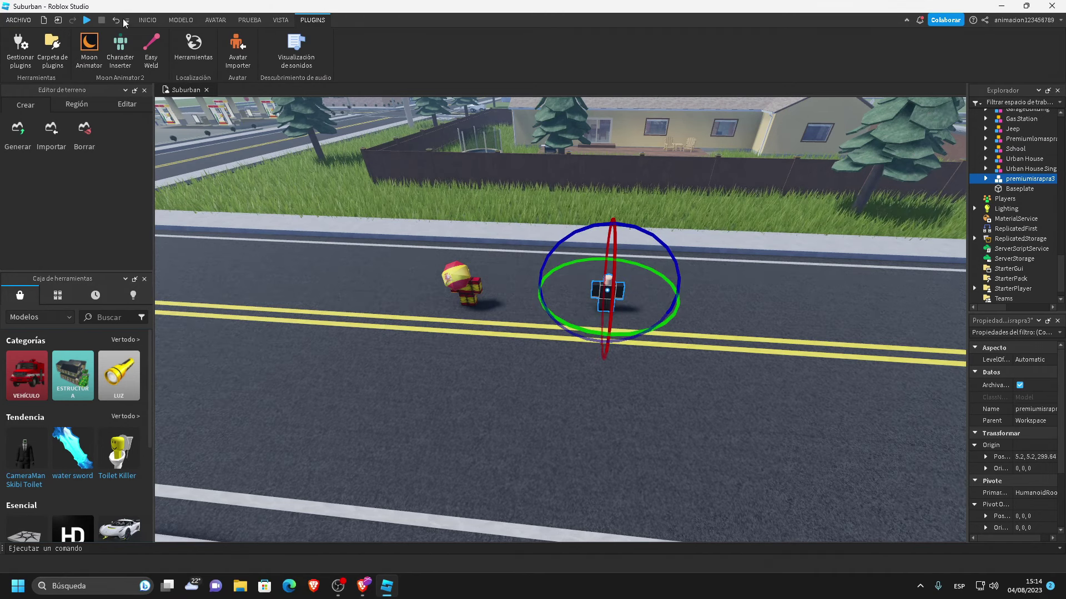
Move the second character about 2 studs closer to the first and rotate it about 86 degrees around its vertical axis
left_click(147, 21)
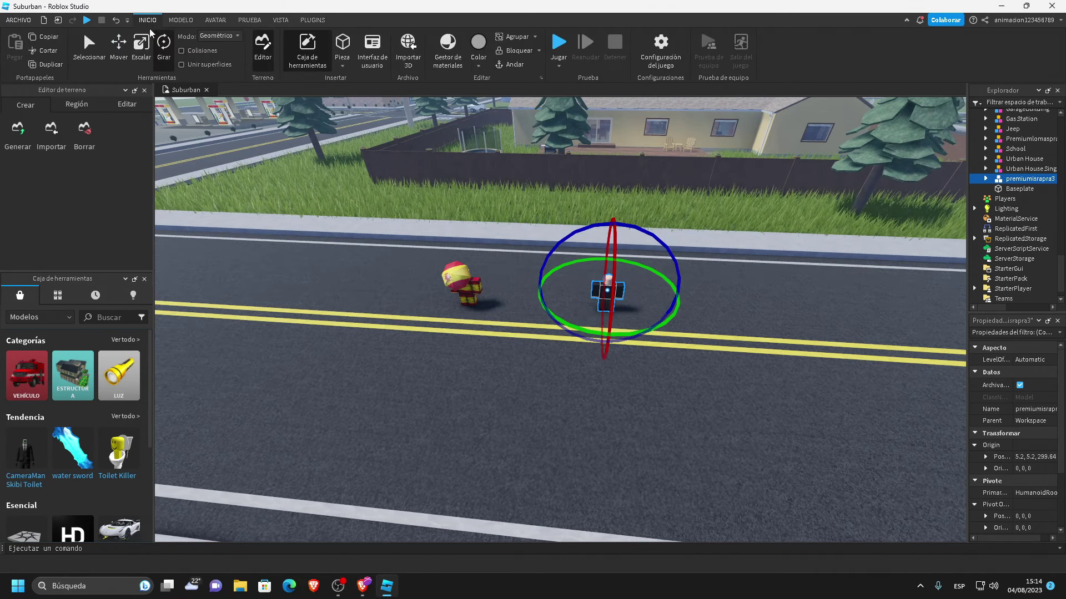
left_click(119, 47)
left_click_drag(558, 292, 543, 293)
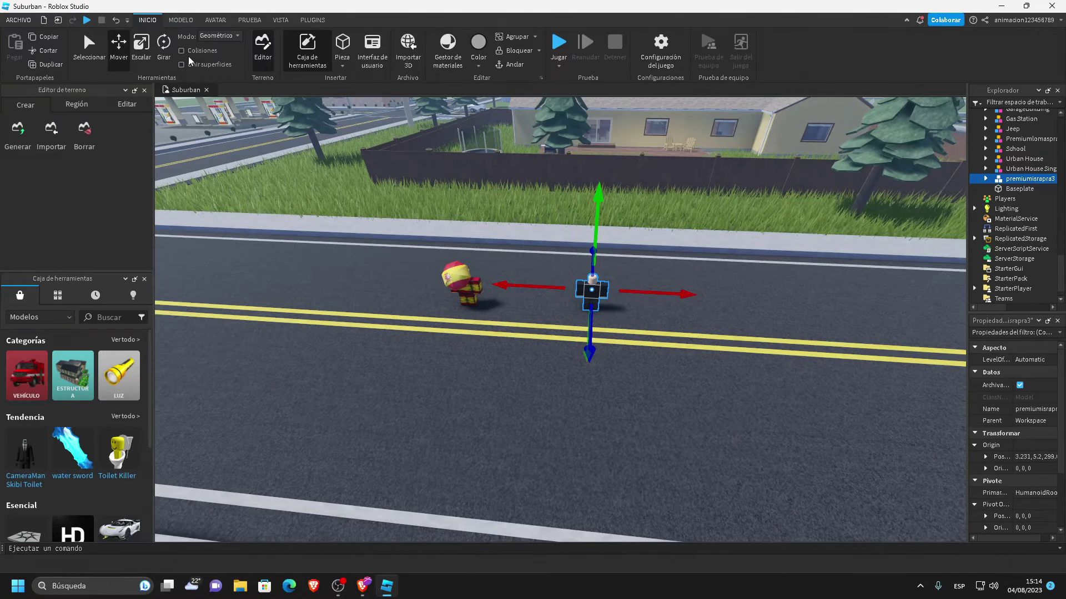
left_click(164, 48)
left_click_drag(610, 332, 680, 280)
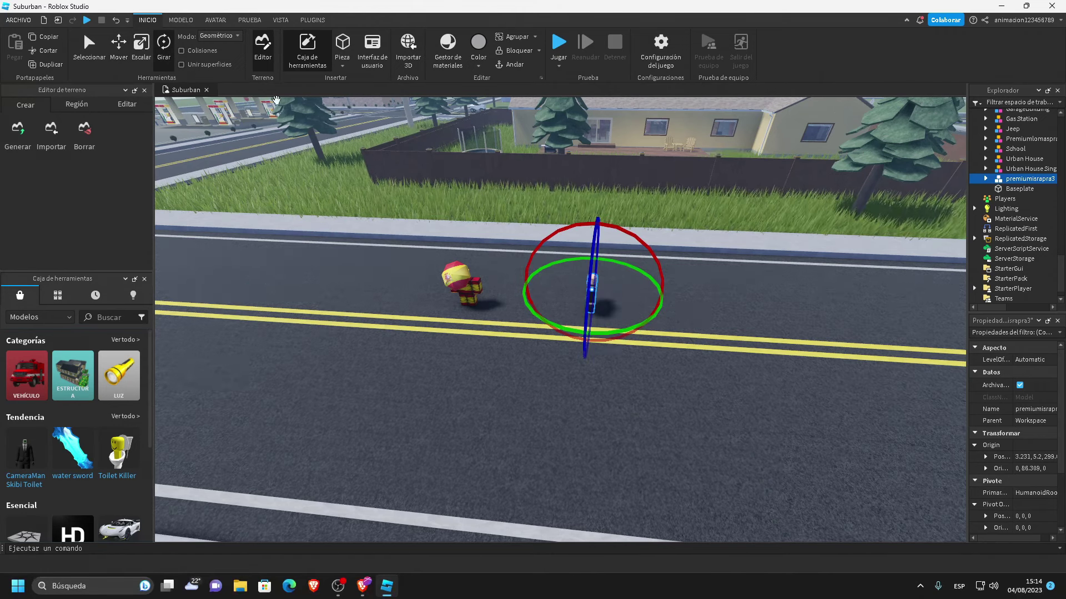
Try to scale the second character taller and undo the change
left_click(142, 47)
left_click_drag(597, 250, 609, 145)
key("ctrl+z")
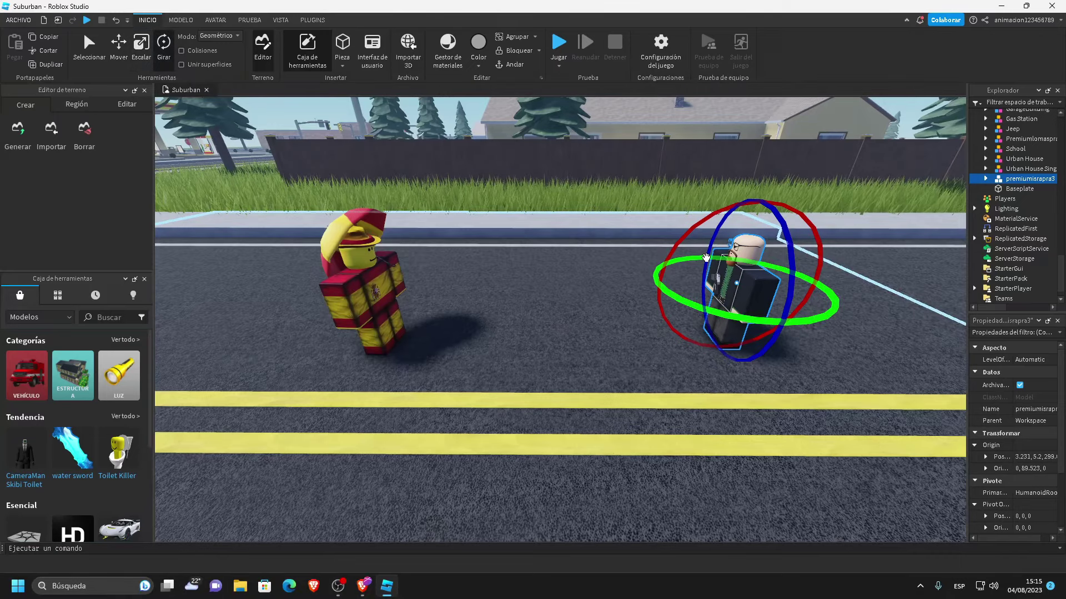
Deselect the second character and view the two characters facing each other on the road
right_click_drag(706, 257, 714, 239)
scroll(713, 238, "up", 1)
left_click(716, 131)
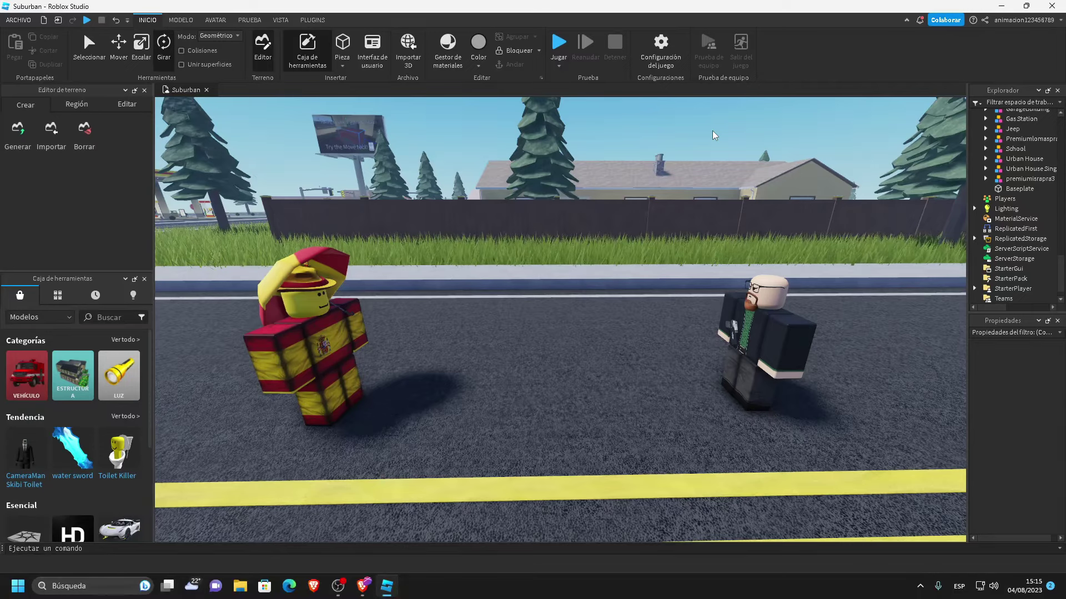
Search the model library for "pistola"
key("a")
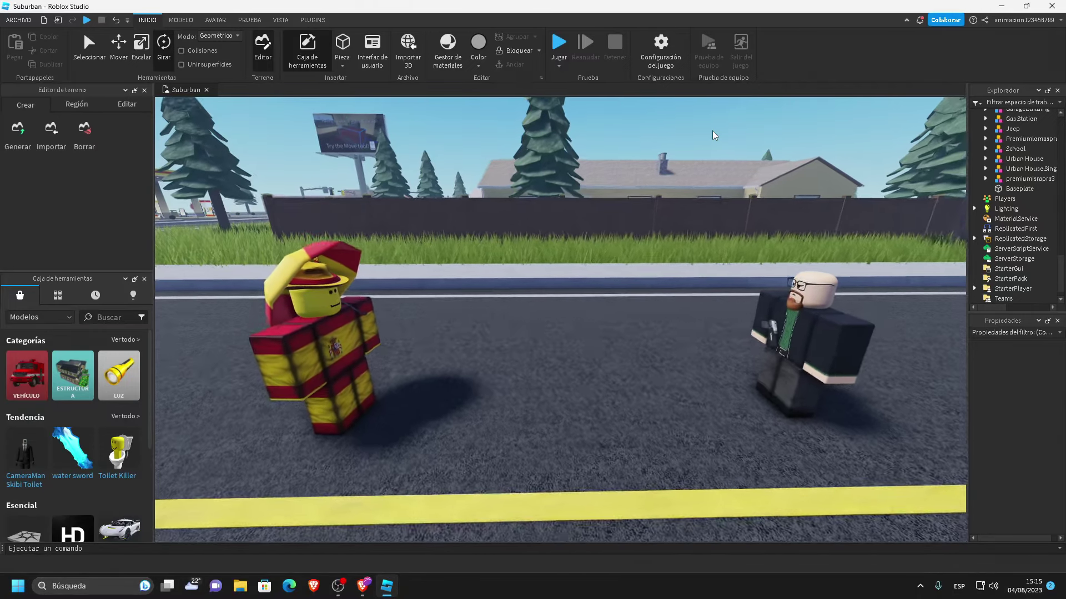
key("w")
left_click(364, 371)
right_click_drag(364, 371, 428, 326)
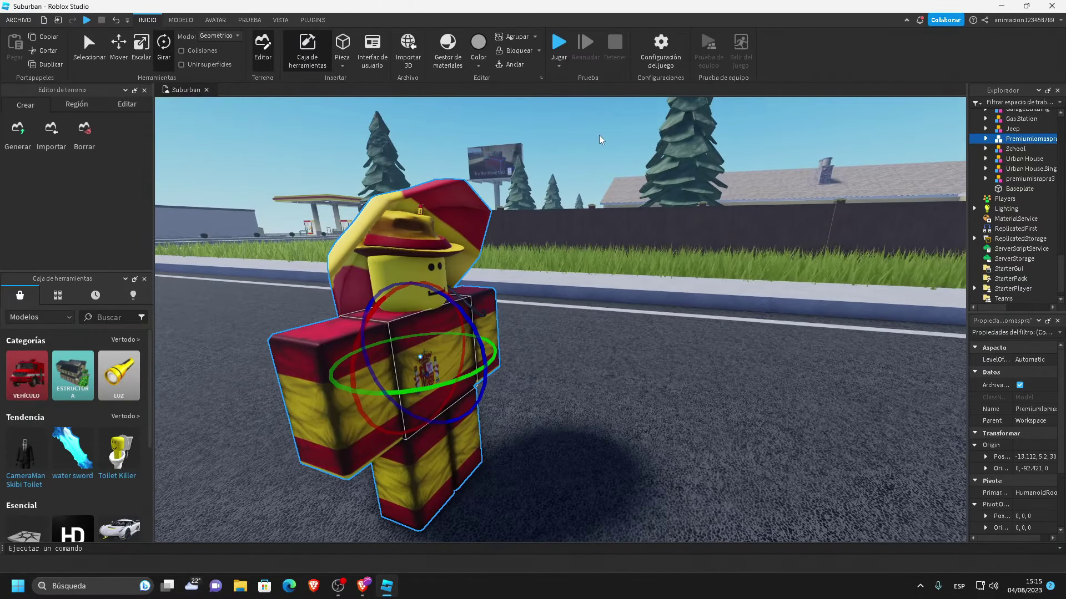
left_click(597, 135)
scroll(580, 248, "up", 6)
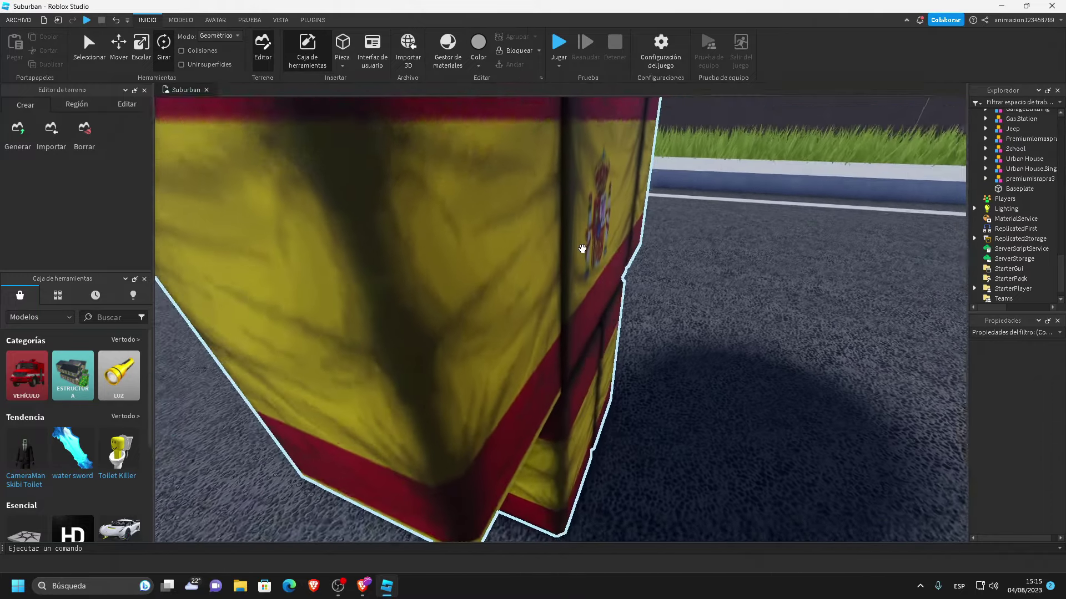
scroll(582, 248, "down", 10)
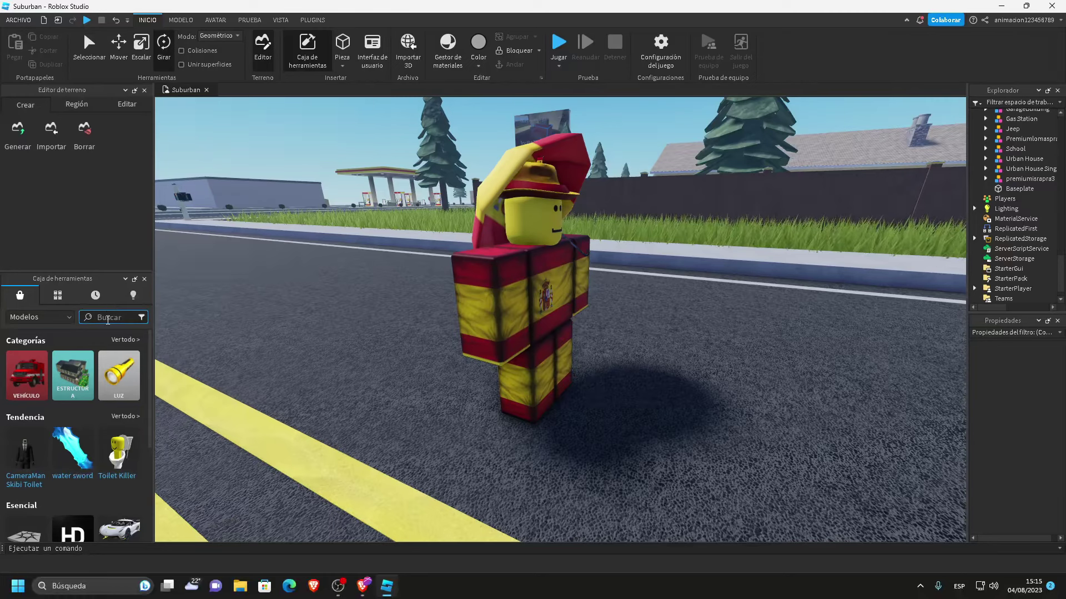
type("istola")
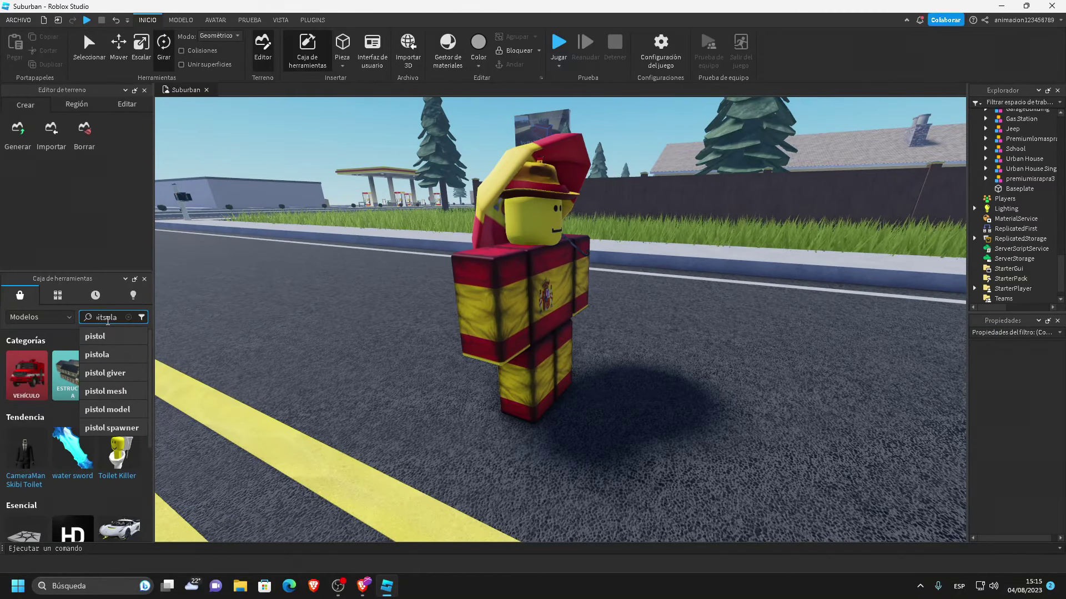
key("Return")
Insert the silver pistol model with its scripts into the workspace, declining to place it in StarterPack
left_click(119, 388)
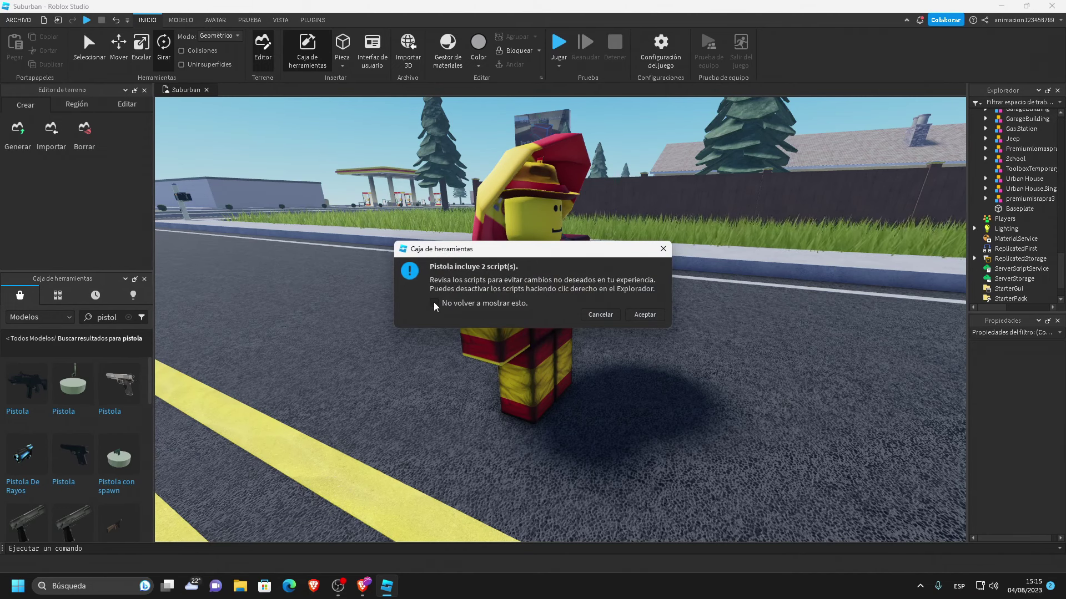
left_click(637, 315)
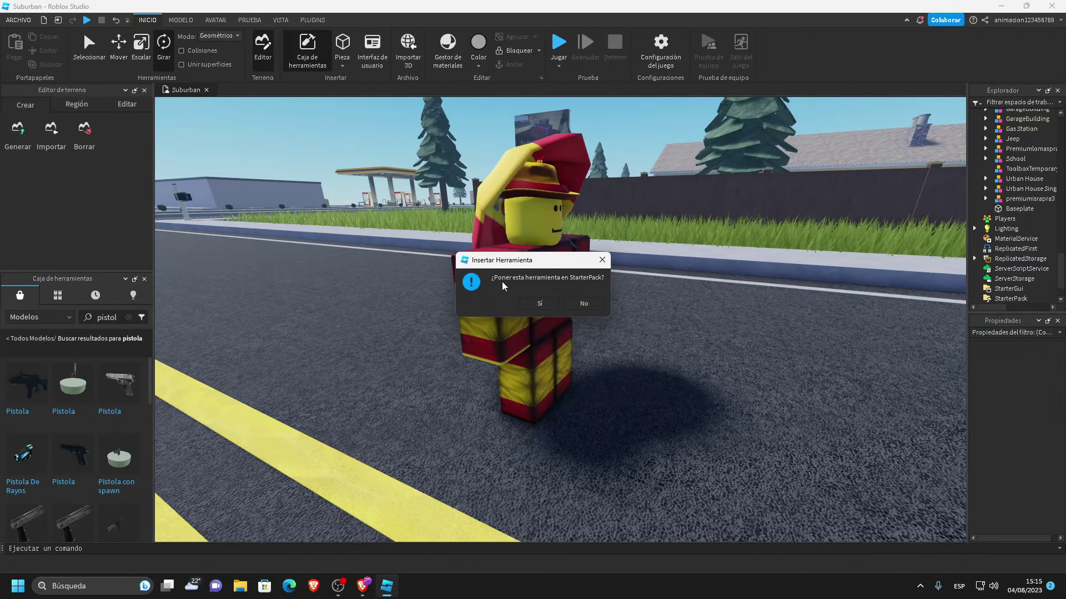
left_click(583, 306)
right_click_drag(599, 288, 638, 261)
scroll(618, 271, "up", 3)
scroll(638, 260, "down", 2)
Expand the pistol tool in the object hierarchy and examine its scripts and parts, including the Handle mesh
left_click(986, 114)
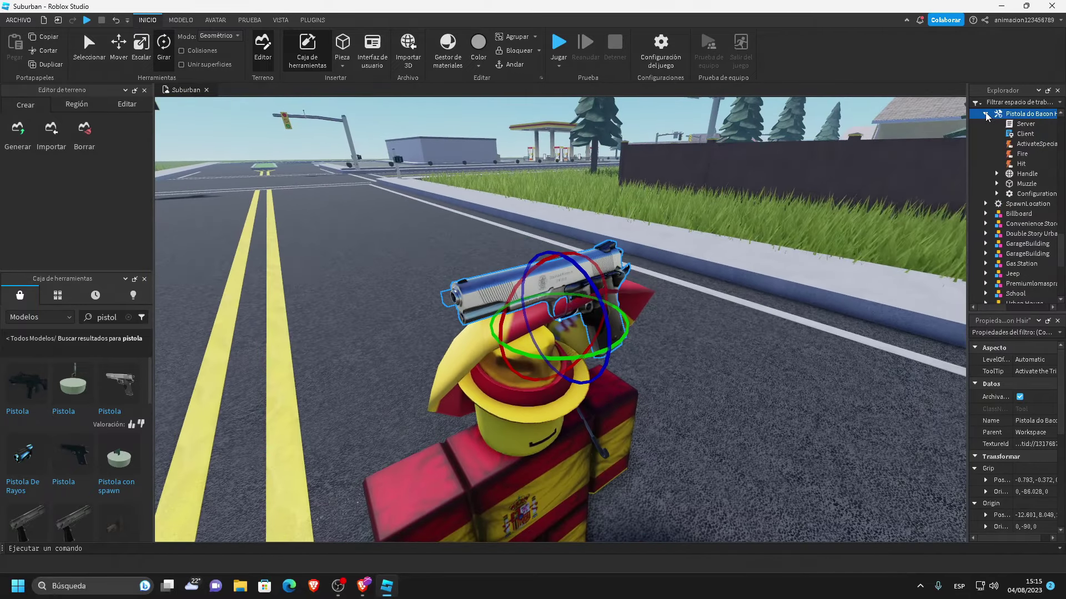
left_click(1023, 174)
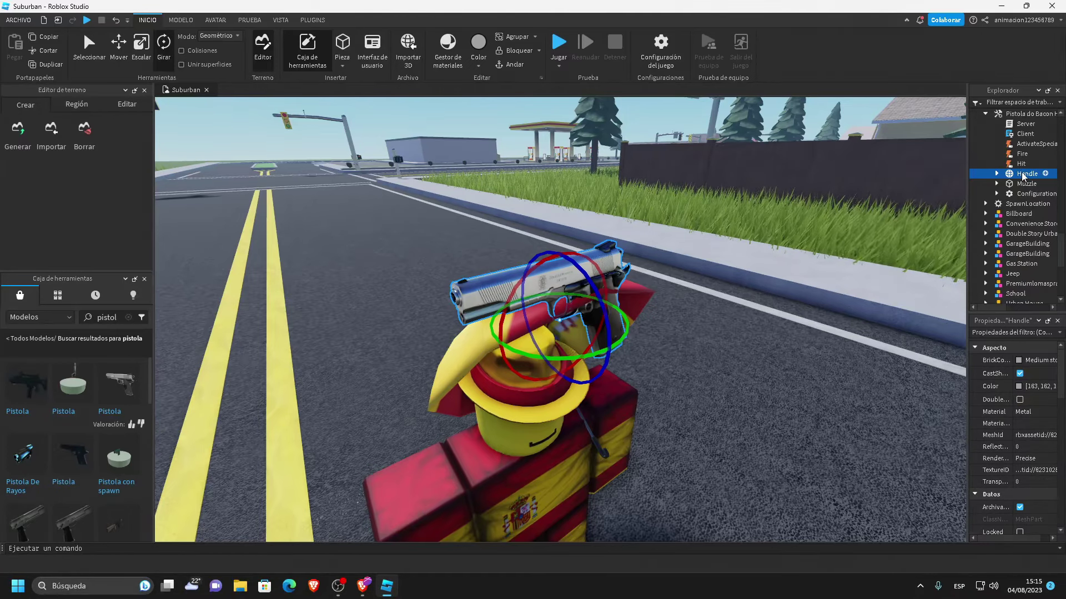
left_click(1010, 112)
scroll(1011, 122, "up", 6)
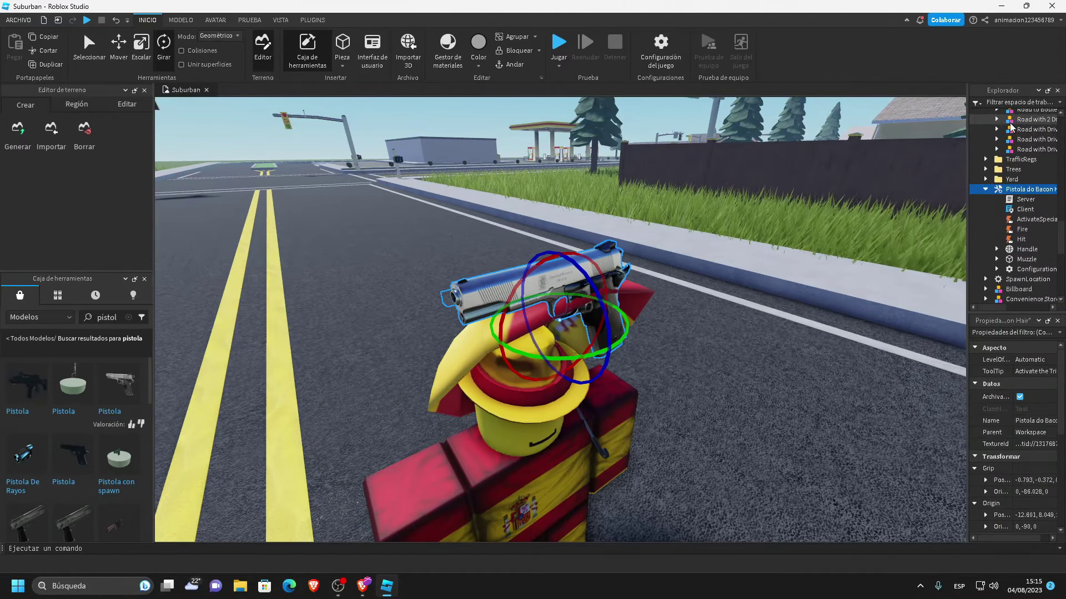
scroll(1011, 121, "down", 3)
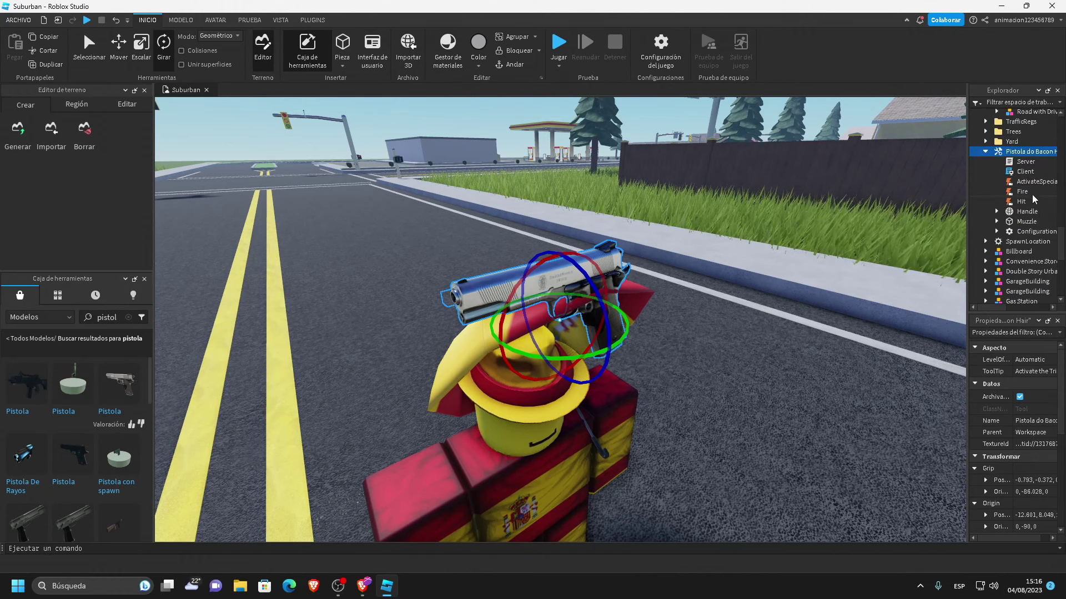
scroll(1020, 212, "up", 5)
scroll(1020, 214, "down", 3)
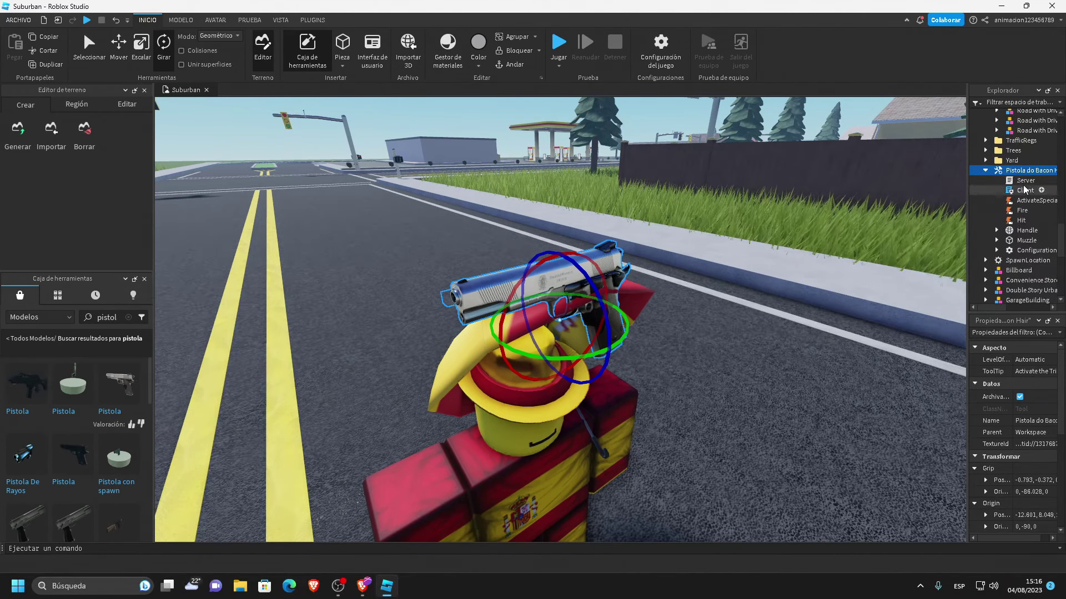
mouse_move(993, 307)
left_mouse_down()
mouse_move(1005, 309)
mouse_move(991, 307)
left_mouse_up()
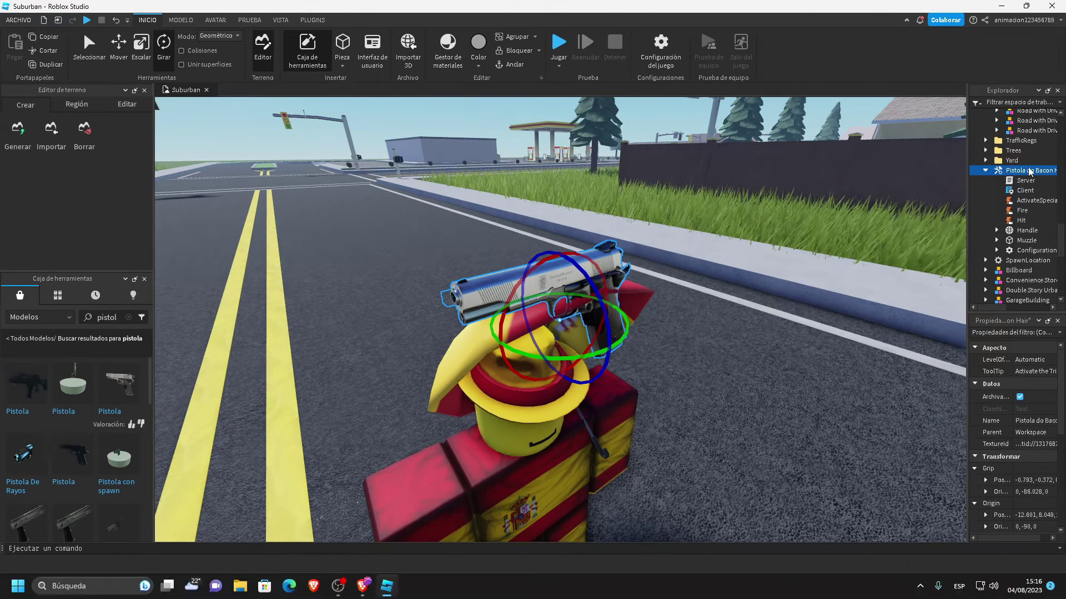
left_click(985, 170)
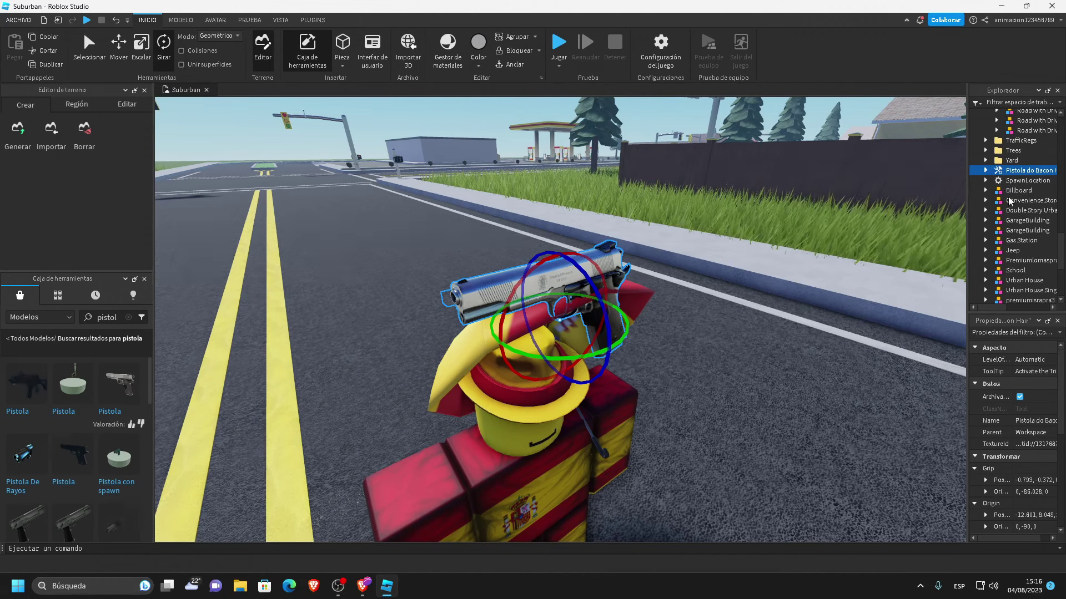
left_click(985, 170)
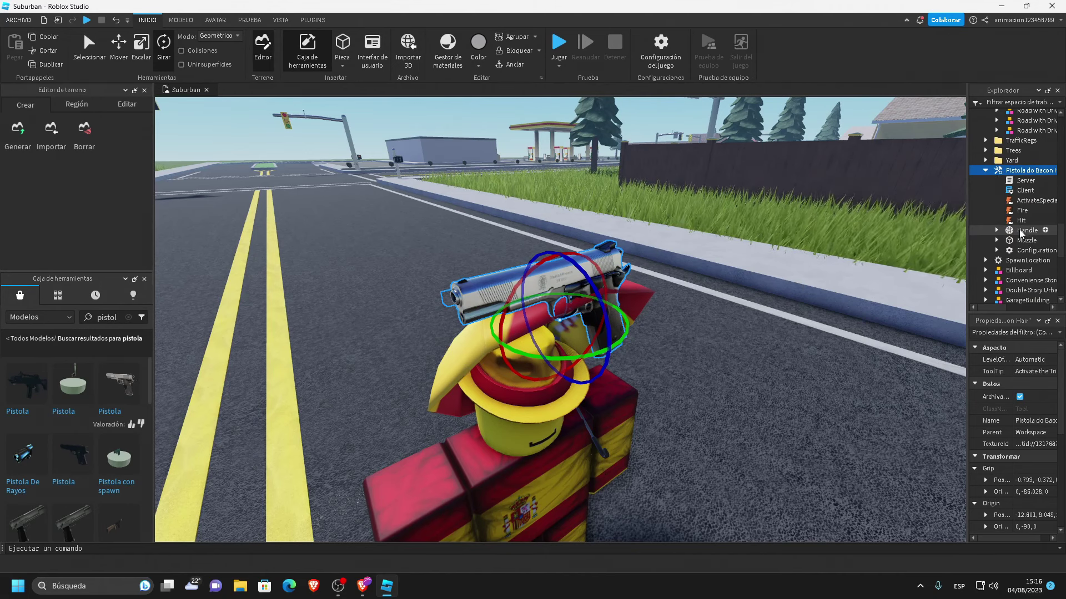
Cut the Handle mesh out of the pistol tool and paste it inside the first character's model
left_click(1021, 231)
right_click(1021, 231)
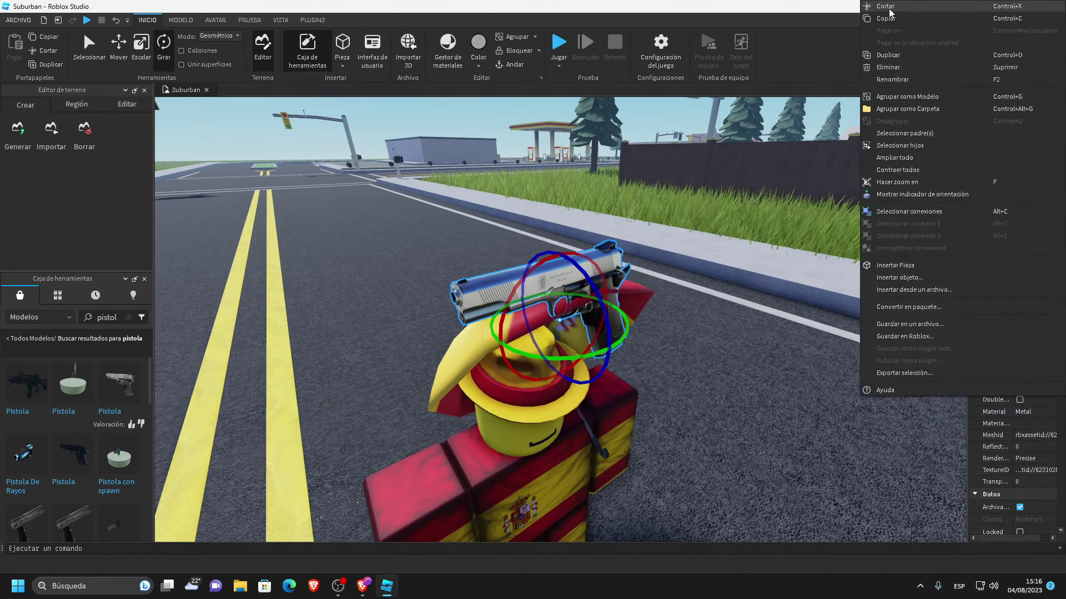
left_click(887, 7)
left_click(563, 440)
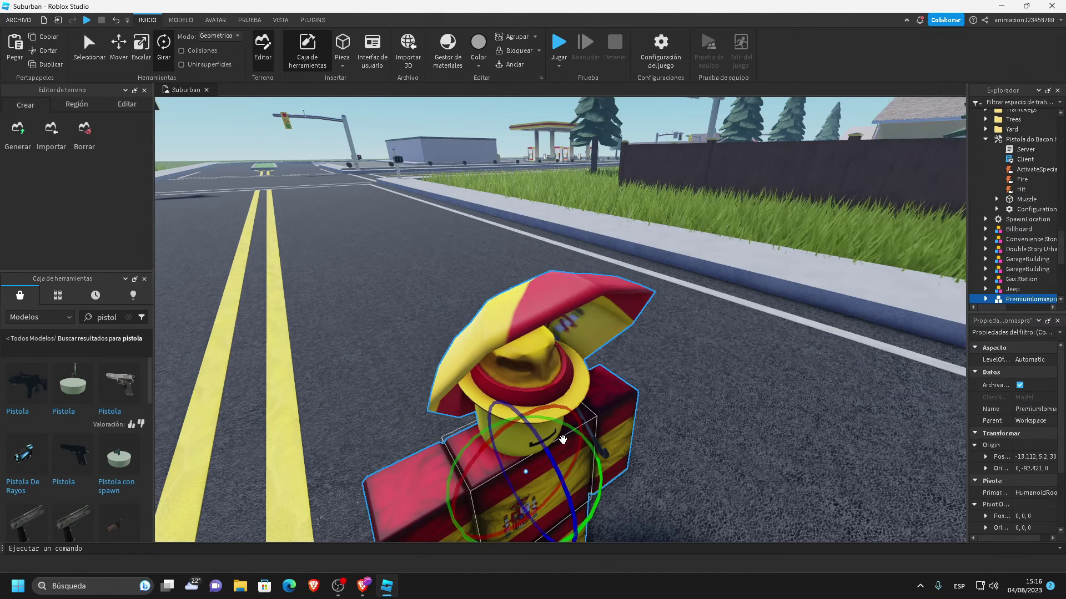
left_click(985, 261)
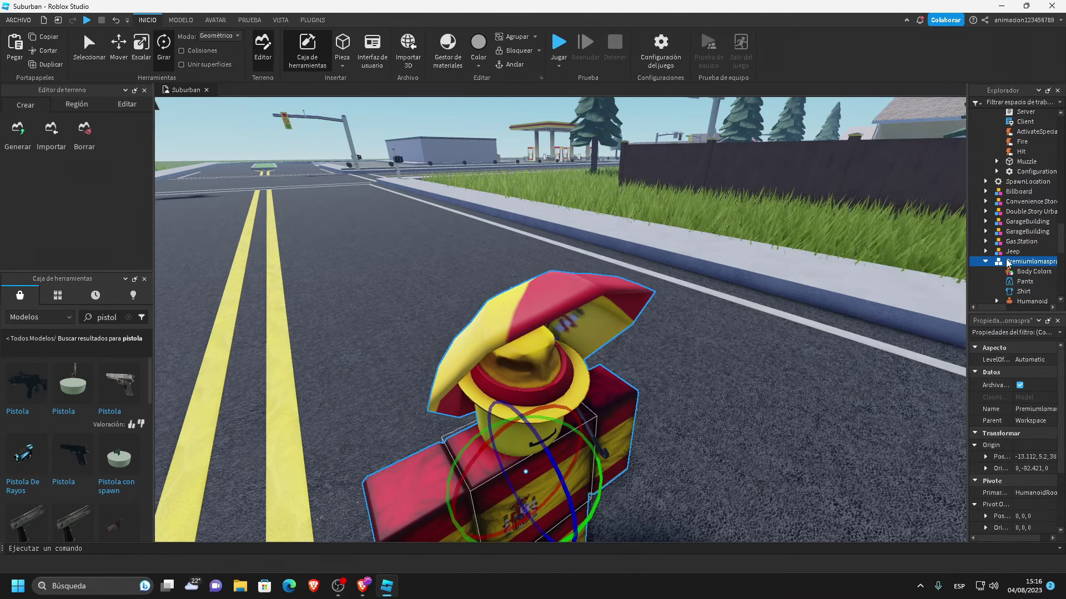
right_click(1007, 262)
left_click(909, 27)
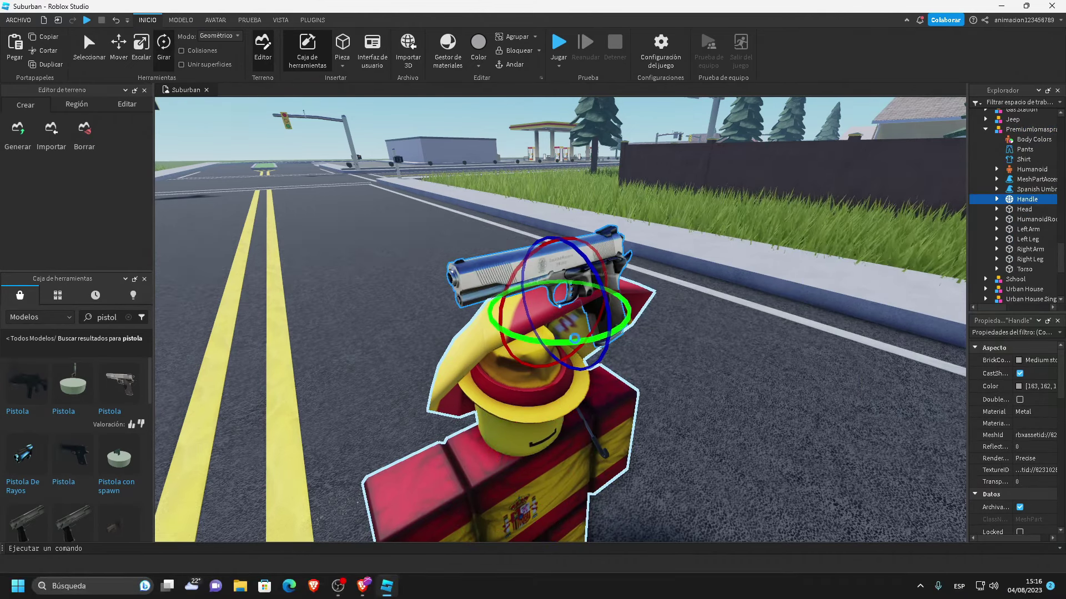
Rotate the pistol to point downward and move it to the first character's left hand
mouse_move(588, 340)
left_mouse_down()
mouse_move(621, 320)
mouse_move(623, 303)
mouse_move(575, 336)
mouse_move(589, 334)
left_mouse_up()
left_click_drag(595, 264, 612, 280)
left_click_drag(581, 382, 568, 389)
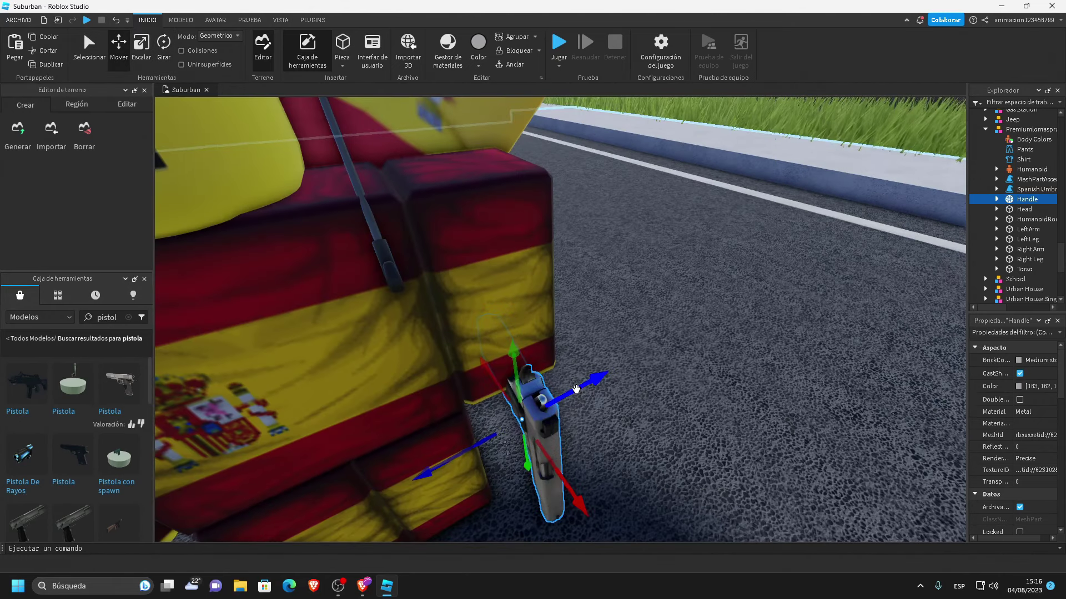
right_click_drag(578, 390, 587, 391)
left_click_drag(588, 400, 581, 402)
scroll(576, 376, "down", 2)
Open Moon Animator with the first character's rig and move its window clear of the character
left_click(405, 308)
left_click(313, 20)
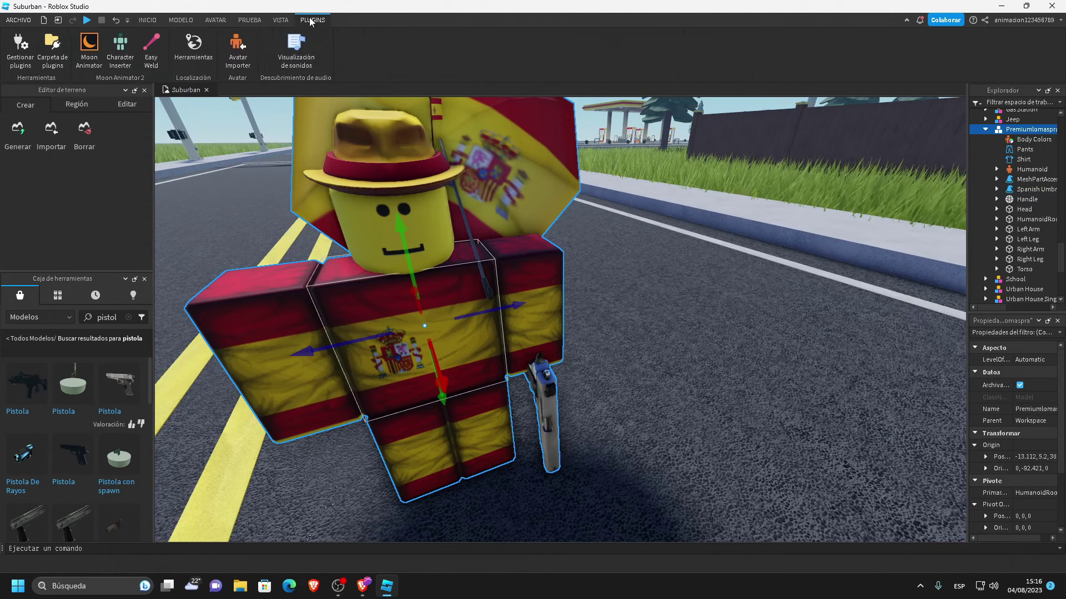
left_click(89, 48)
left_click(550, 391)
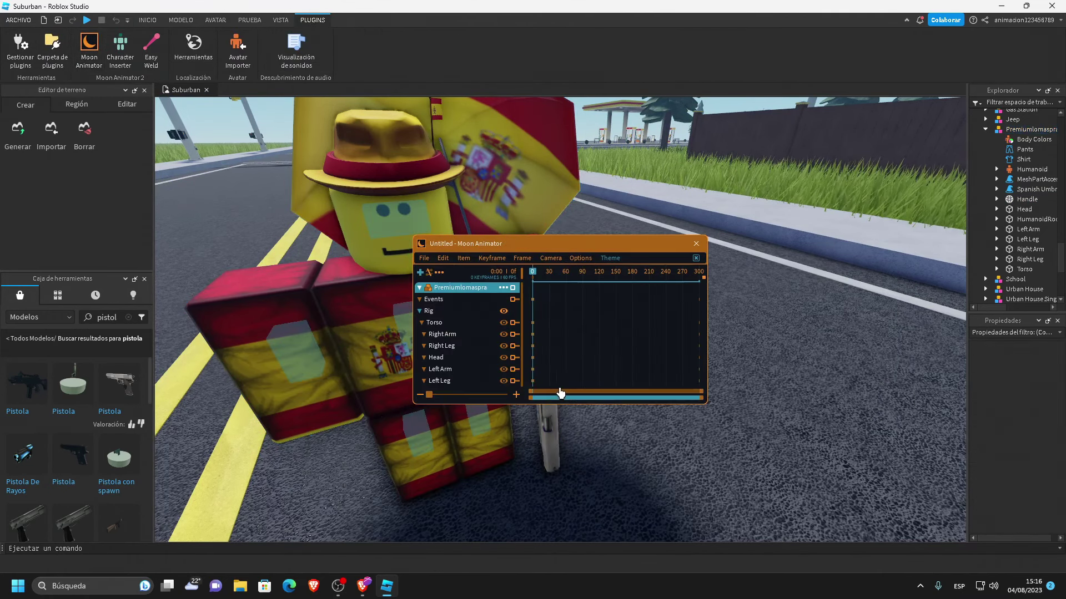
left_click_drag(577, 238, 813, 297)
Try posing the character's left arm with the unattached pistol, undo it, and close the animation without saving
left_click(523, 292)
left_click_drag(518, 330, 535, 194)
key("ctrl+z")
left_click(933, 295)
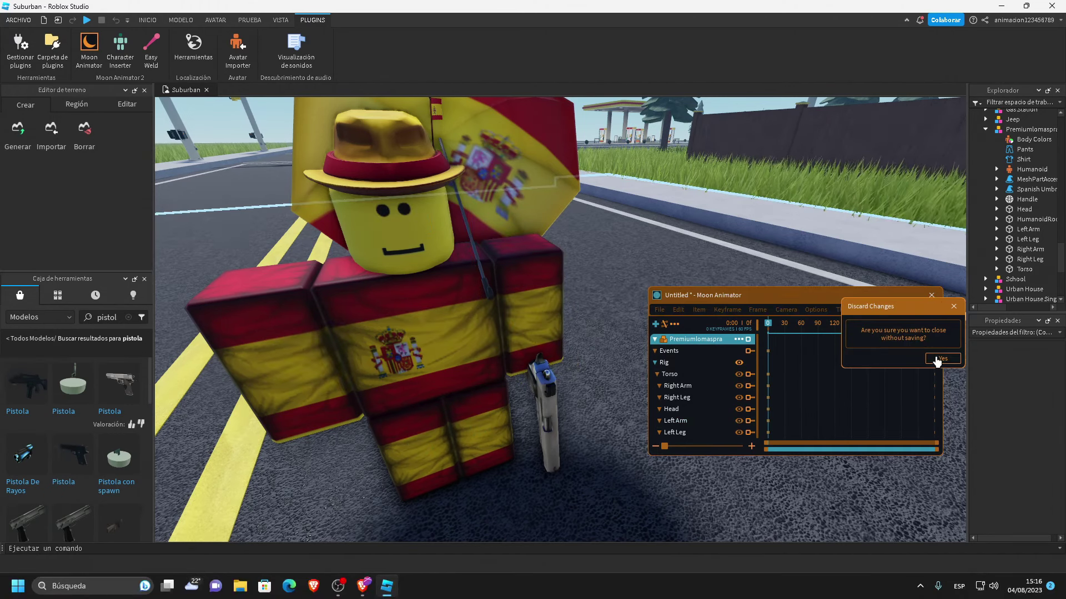
left_click(938, 359)
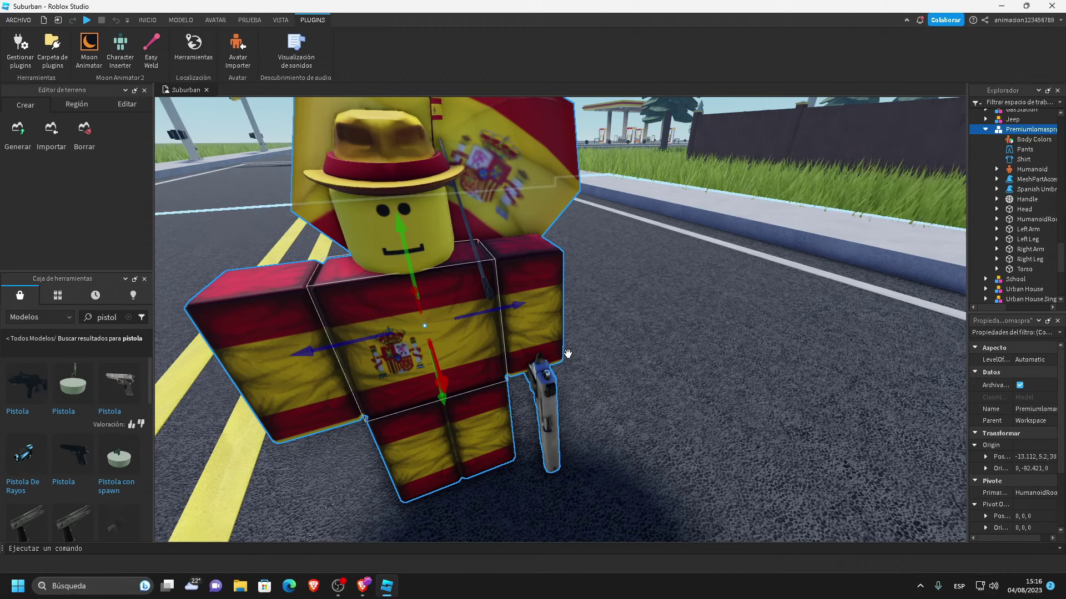
Open Easy Weld in its Parts mode and clear the character selection
scroll(566, 354, "down", 5)
left_click(570, 110)
left_click(522, 318)
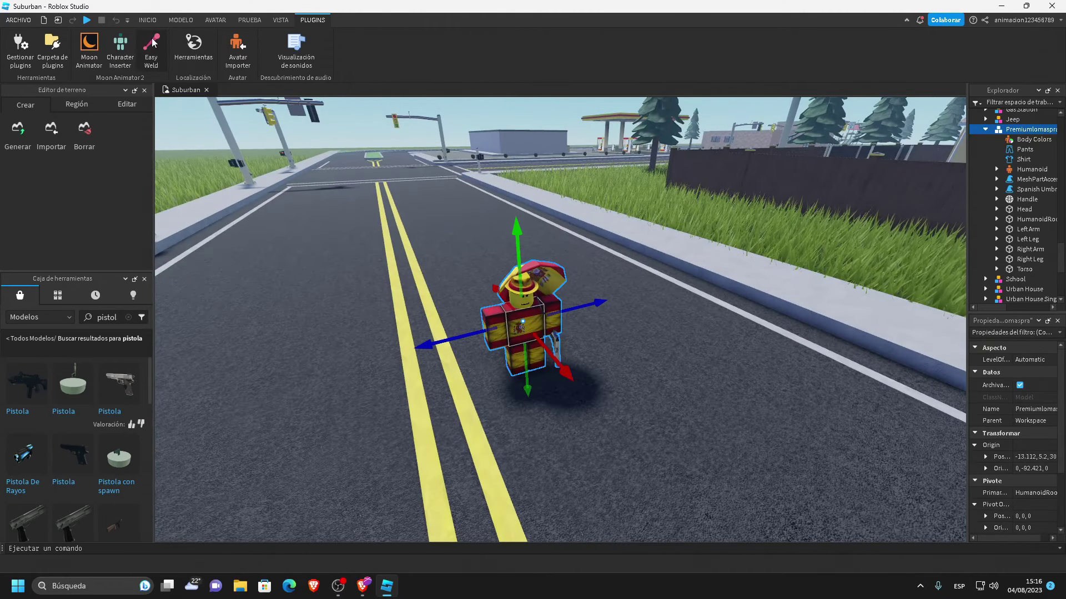
left_click(151, 50)
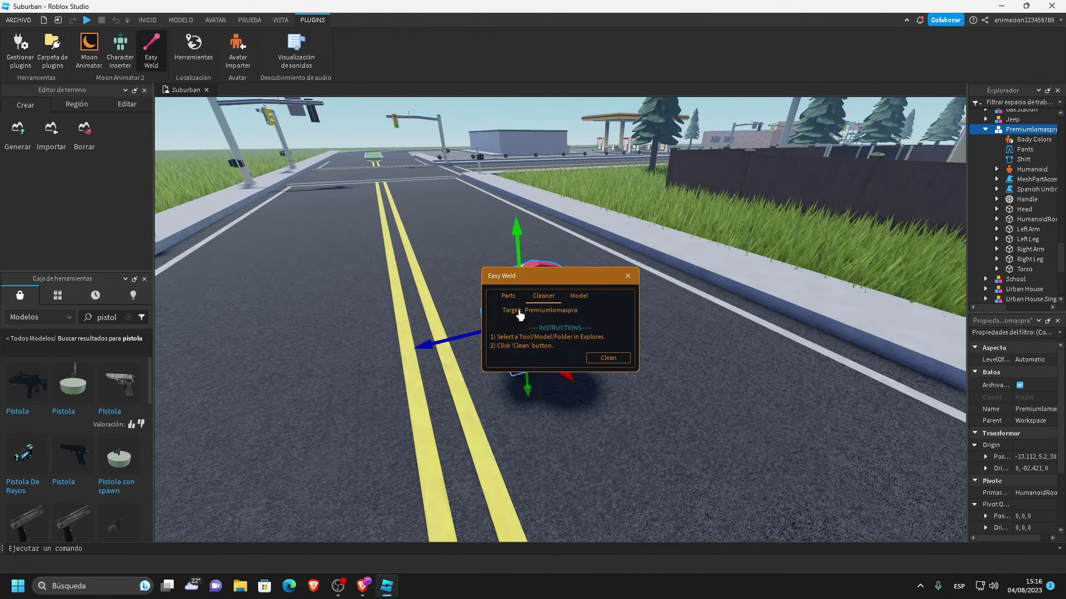
key("f")
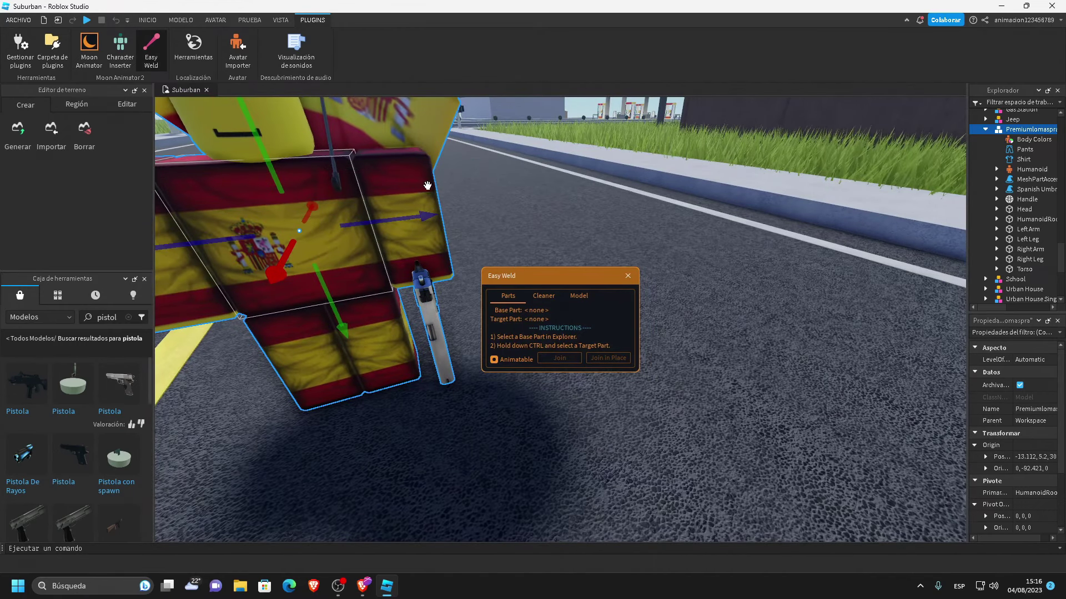
scroll(455, 189, "down", 5)
scroll(455, 190, "down", 1)
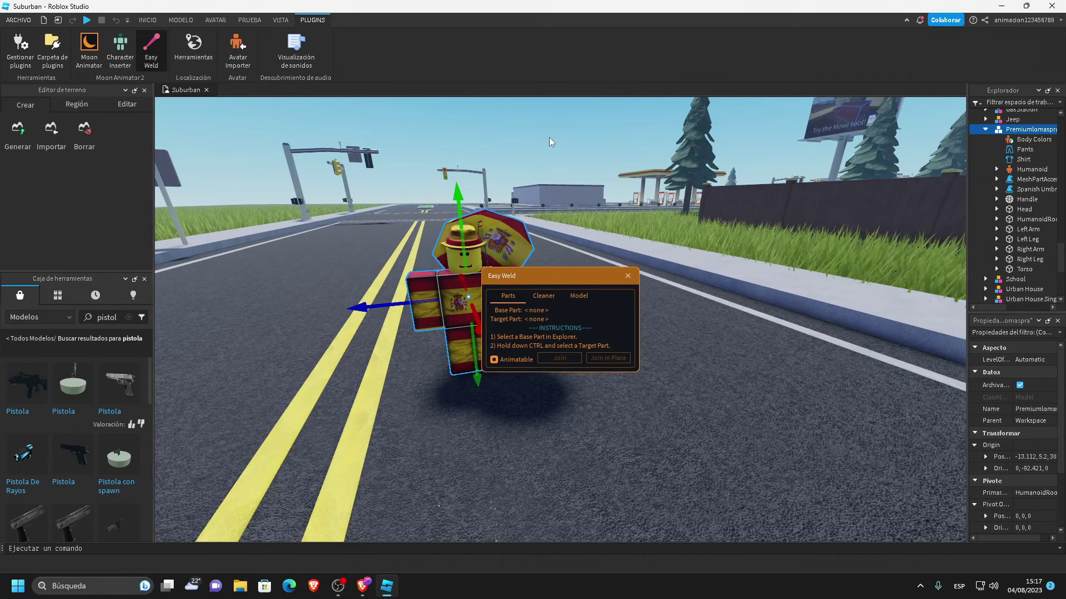
left_click(550, 141)
Weld the pistol's Handle to the Left Arm in place as an animatable joint, with Left Arm as base part
scroll(551, 141, "up", 3)
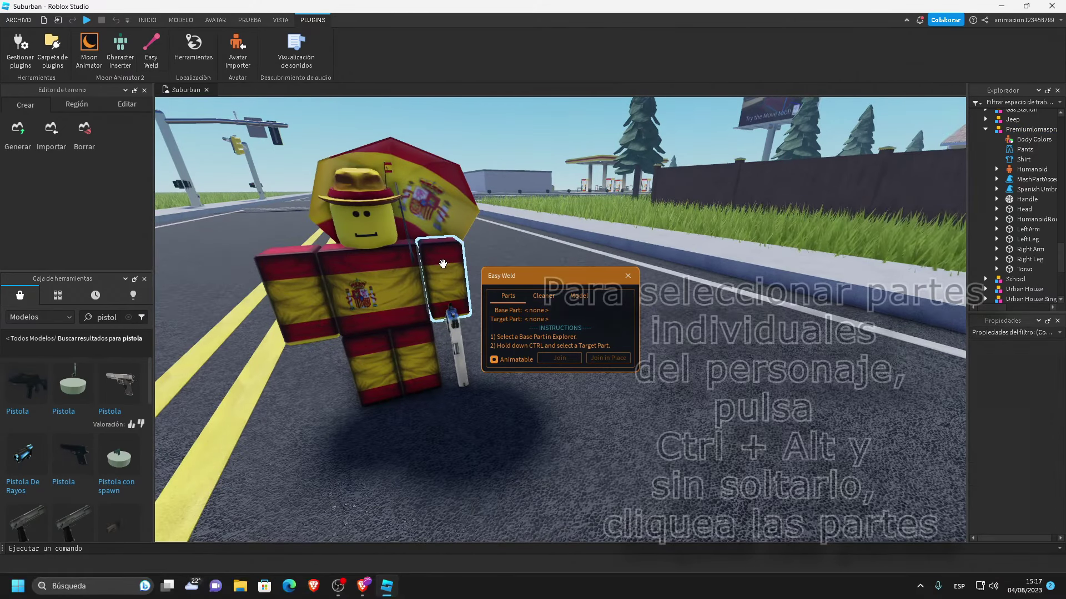
left_click(447, 278, "ctrl+alt")
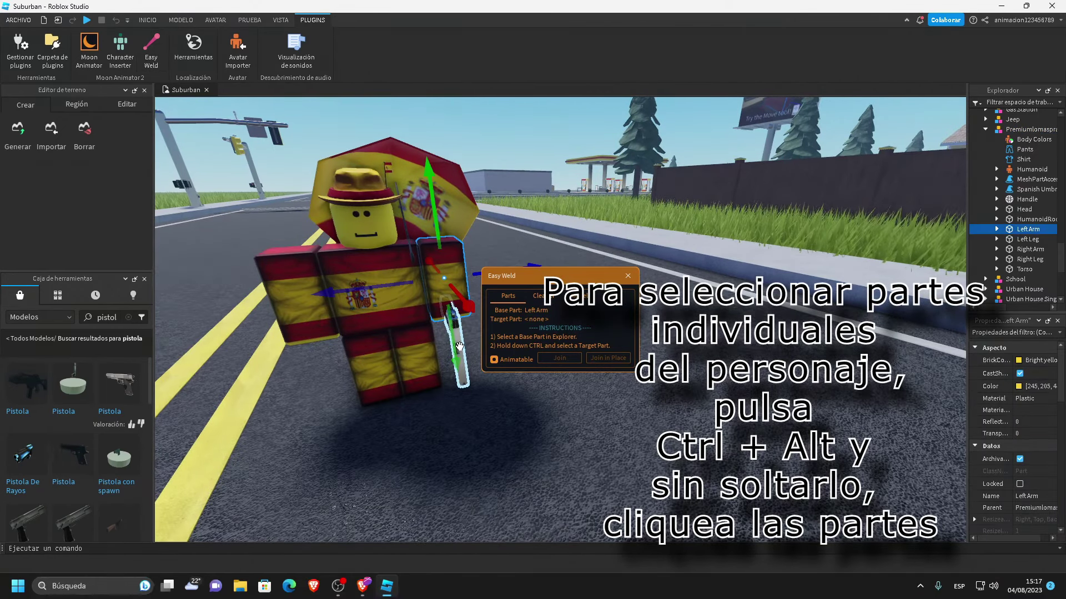
left_click(459, 347, "ctrl+alt")
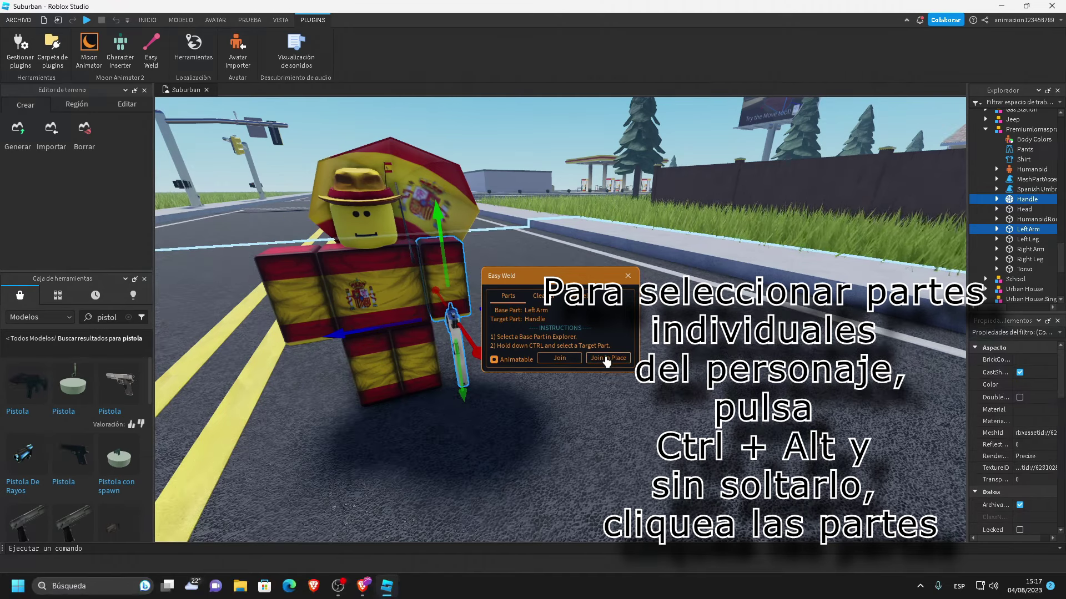
left_click(606, 359)
left_click(627, 276)
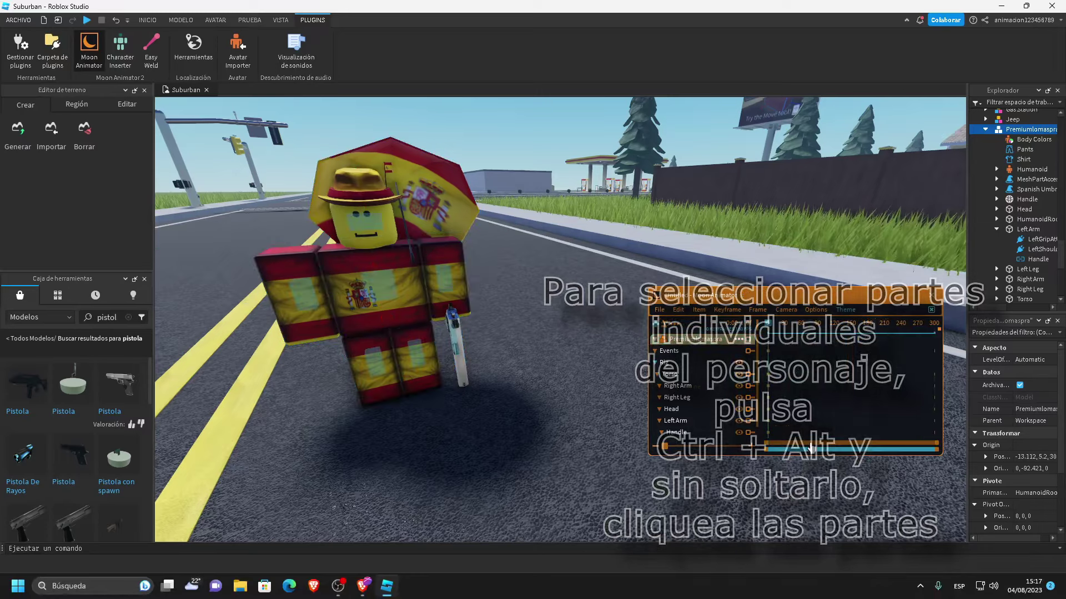
Test the weld in Moon Animator by posing the left arm and the pistol, and undo both changes
left_click(437, 262)
left_click_drag(436, 276, 408, 185)
left_click(459, 310)
key("a")
left_click_drag(530, 174, 534, 198)
key("ctrl+z")
key("ctrl+z")
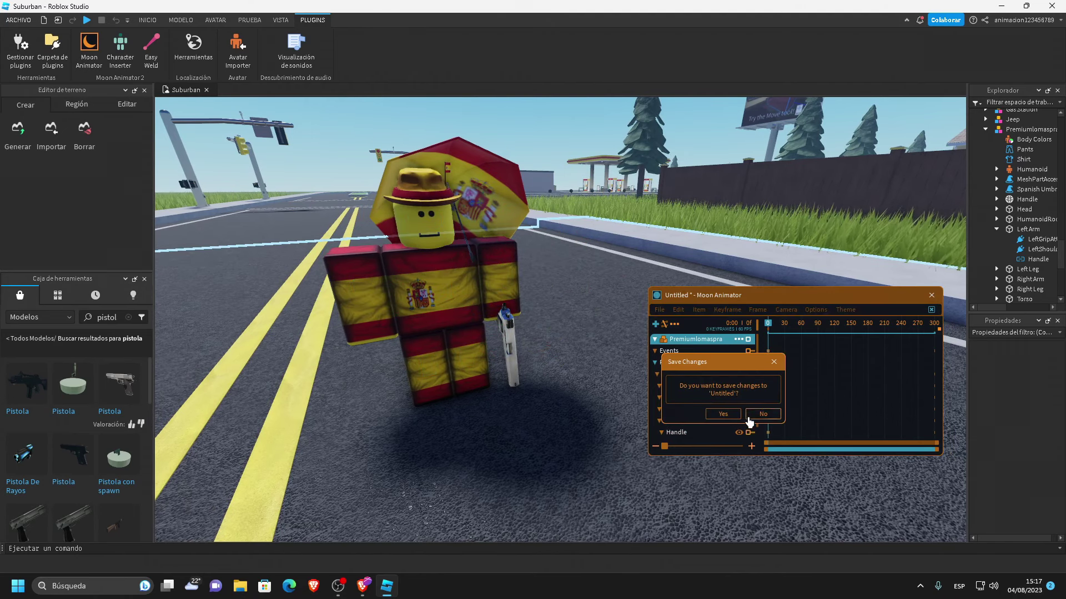
Close the untitled Moon Animator animation and discard its changes
left_click(723, 415)
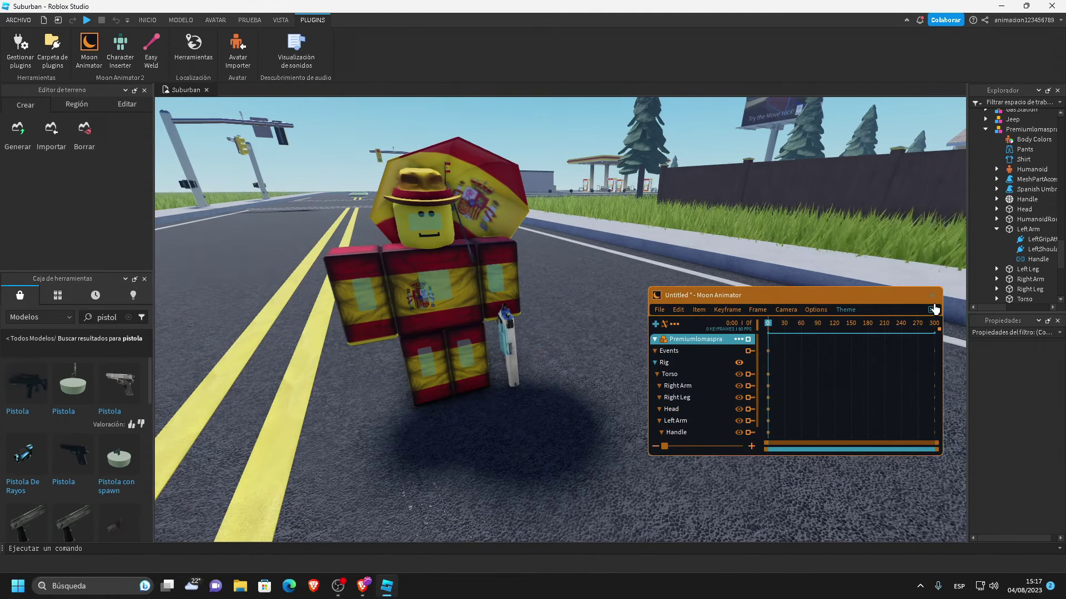
left_click(933, 309)
left_click(942, 364)
key("f")
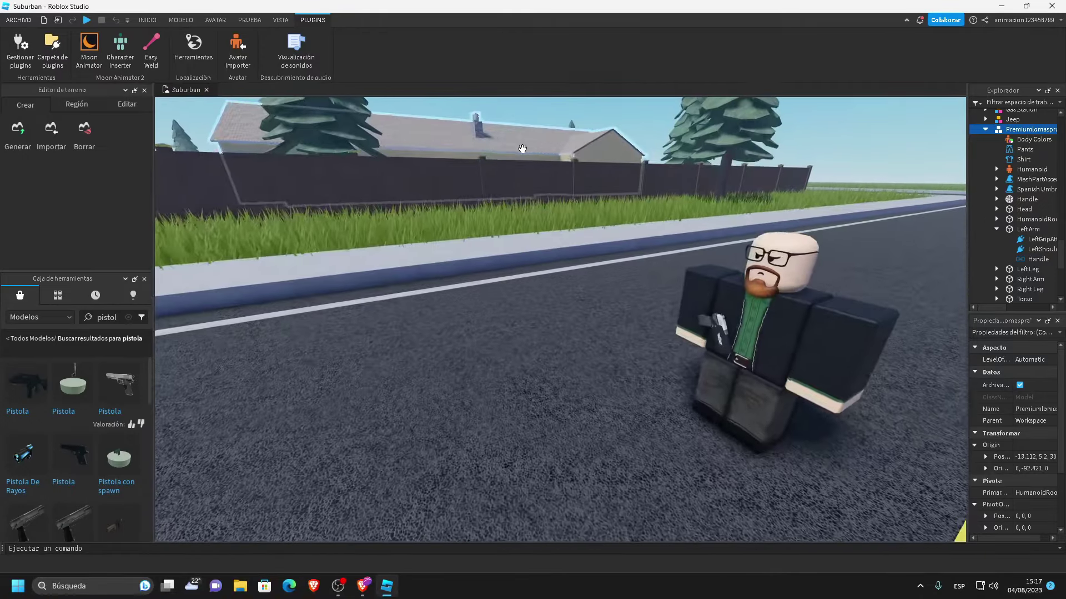
Open Moon Animator for a new animation of the scene's two characters
key("d")
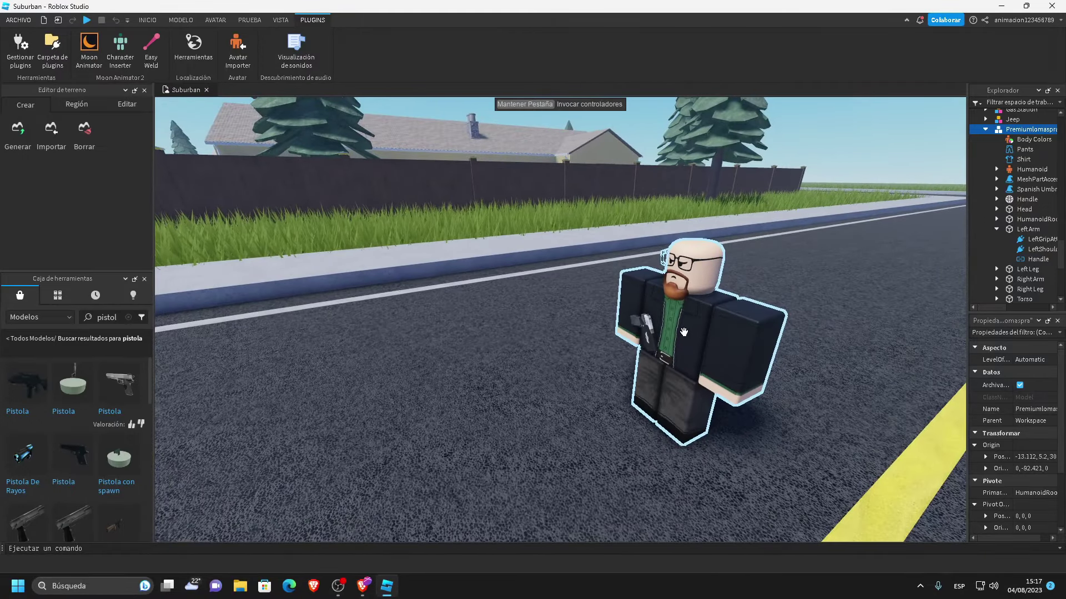
right_click_drag(698, 313, 697, 314)
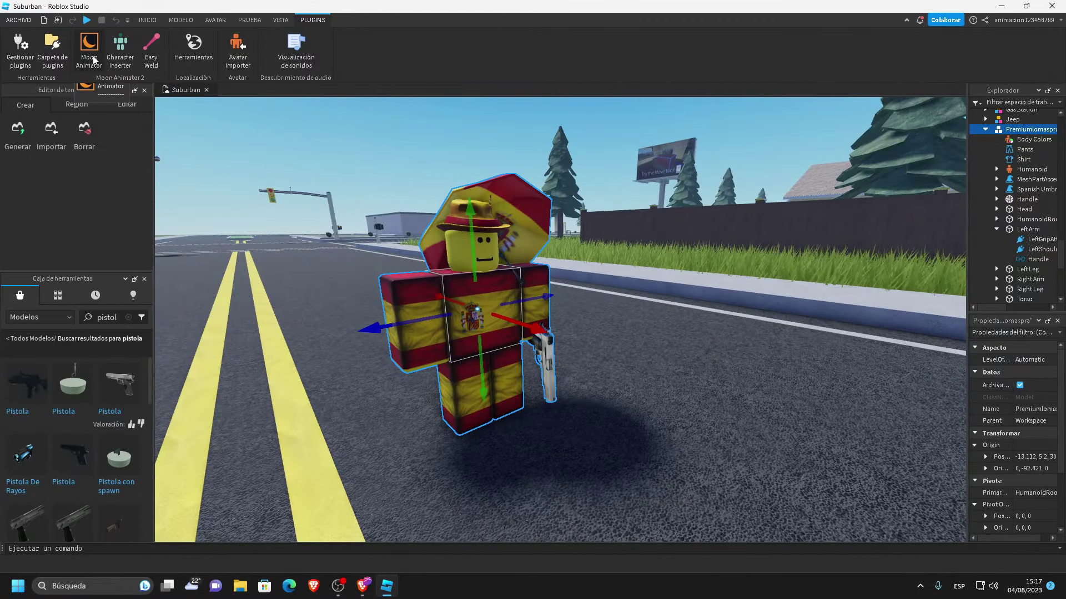
left_click(89, 50)
scroll(530, 161, "up", 3)
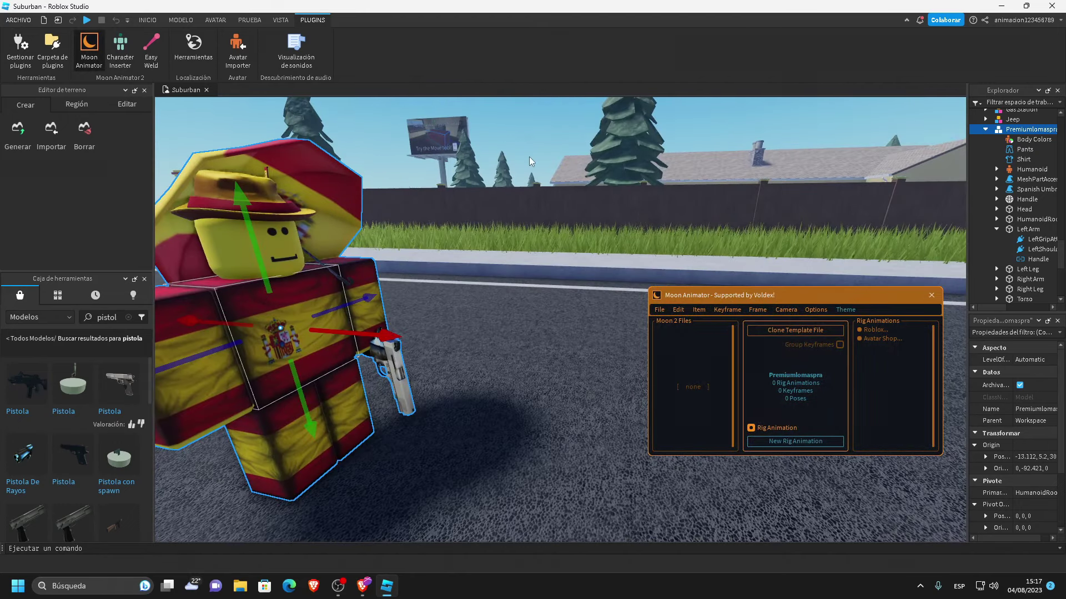
scroll(561, 146, "down", 5)
right_click_drag(570, 140, 573, 143)
scroll(575, 143, "up", 1)
key("a")
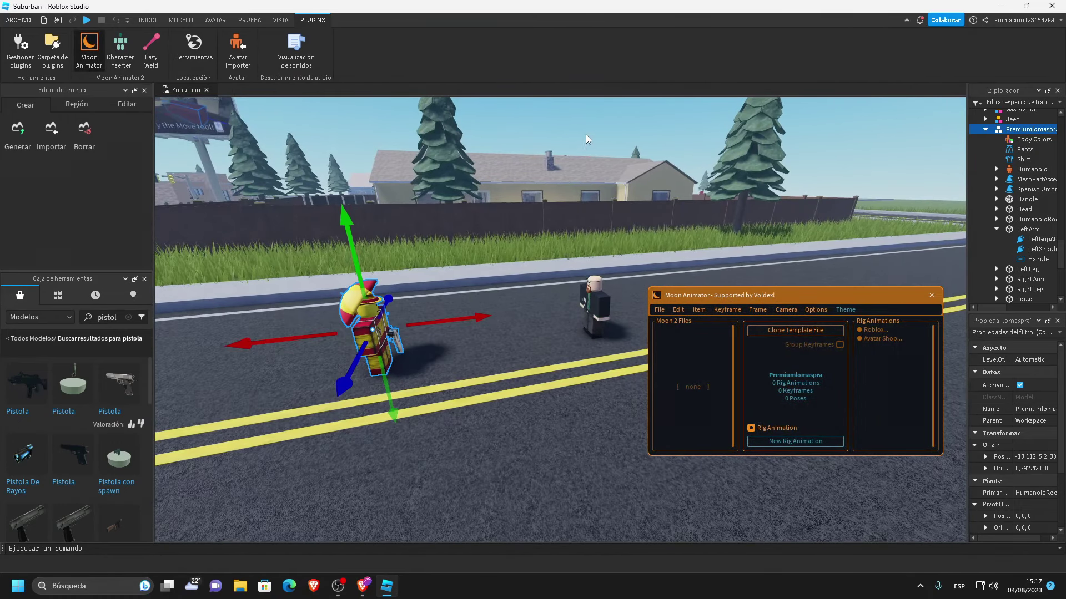
scroll(587, 139, "down", 1)
scroll(591, 138, "down", 2)
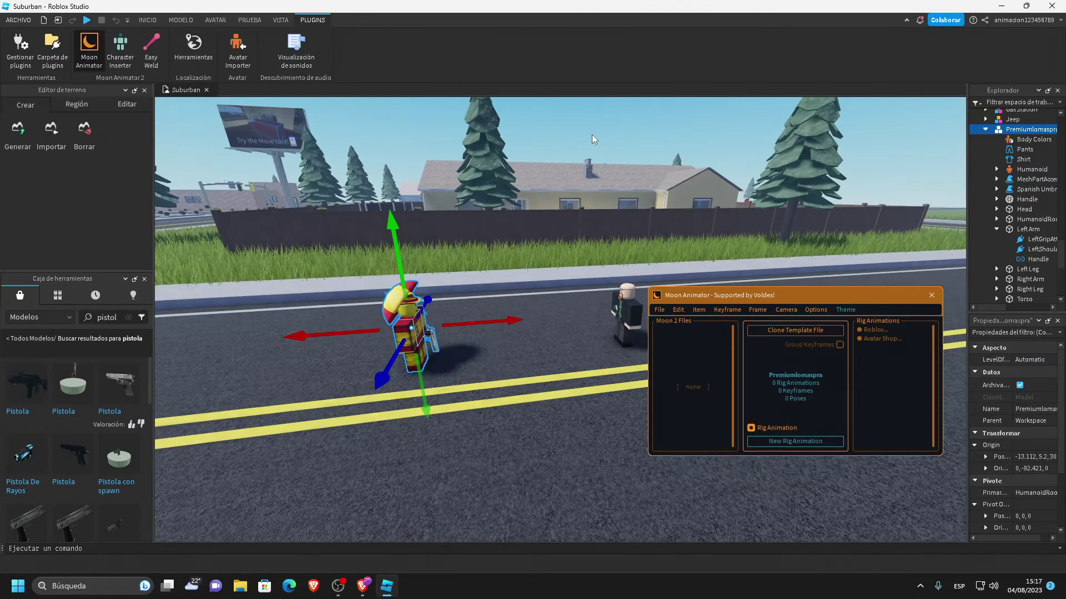
Create a new Moon 2 file containing both characters, with Rig Animation turned off
left_click(627, 275)
left_click(628, 306)
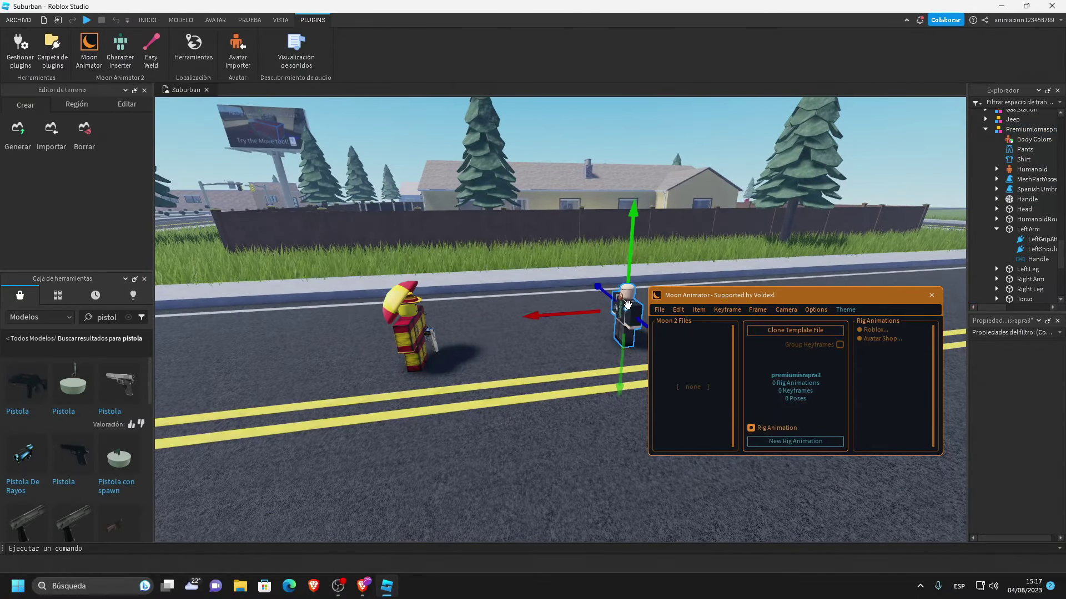
left_click(416, 316, "ctrl")
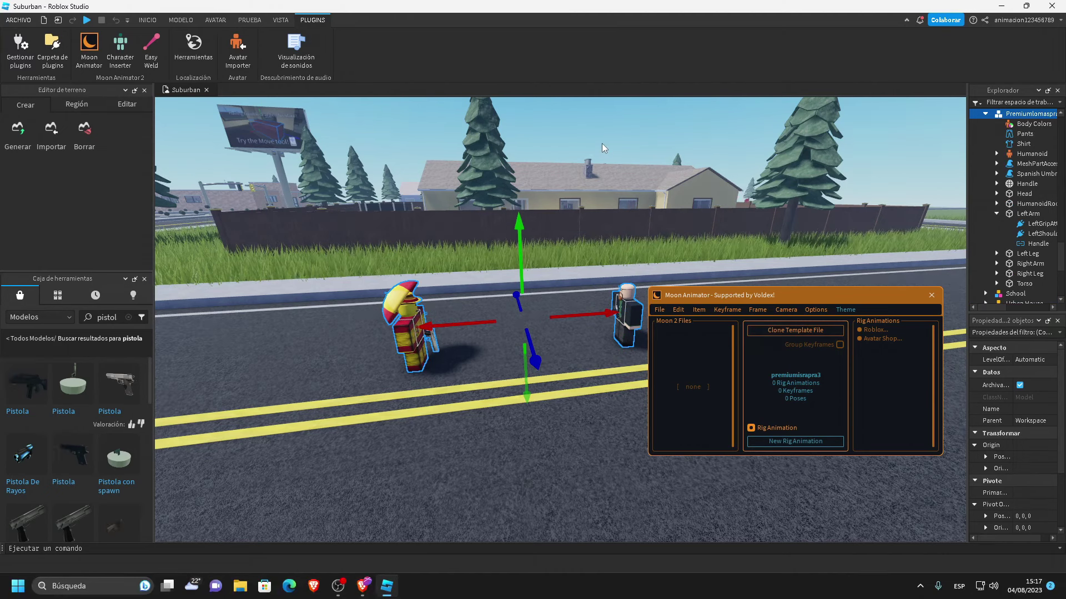
left_click(607, 166)
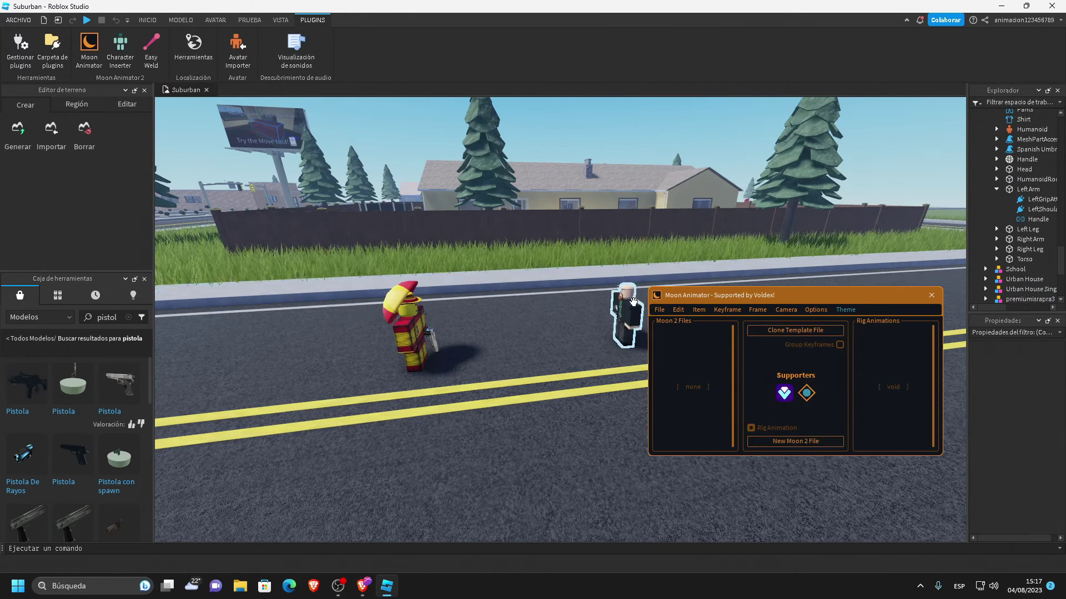
left_click(632, 302)
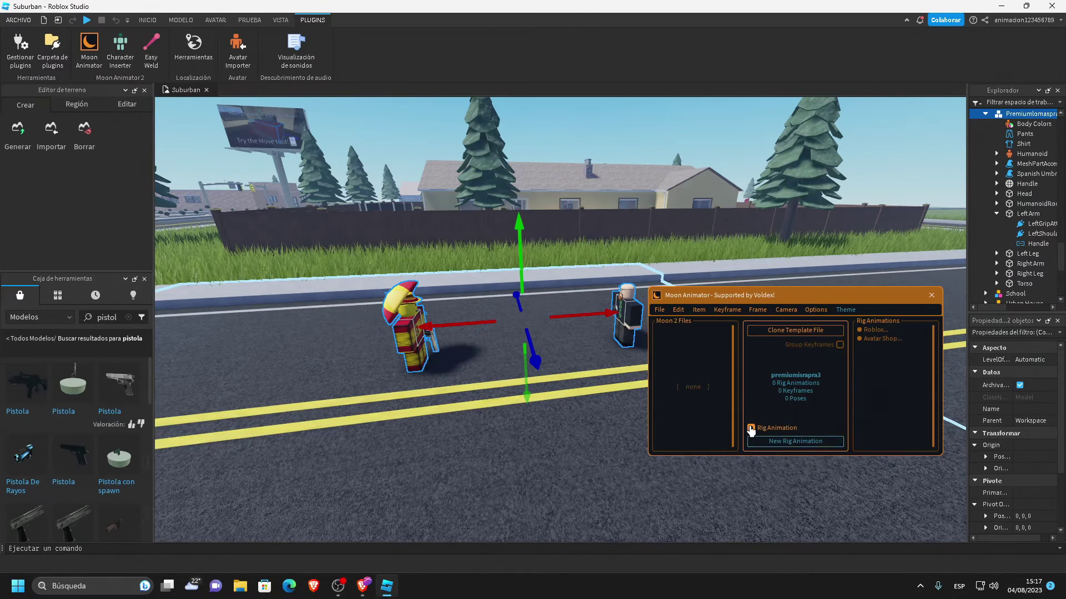
left_click(751, 429)
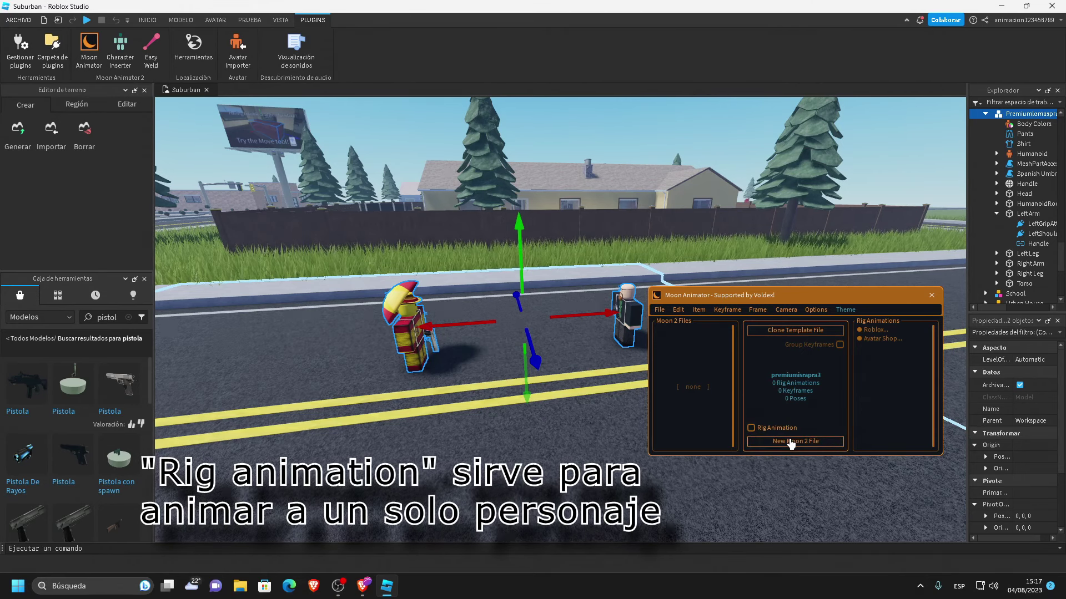
left_click(791, 441)
Pose the torso, right arm and left arm of the Spain-outfit character at frame 0, leaving the manipulator in rotation mode
scroll(560, 309, "up", 4)
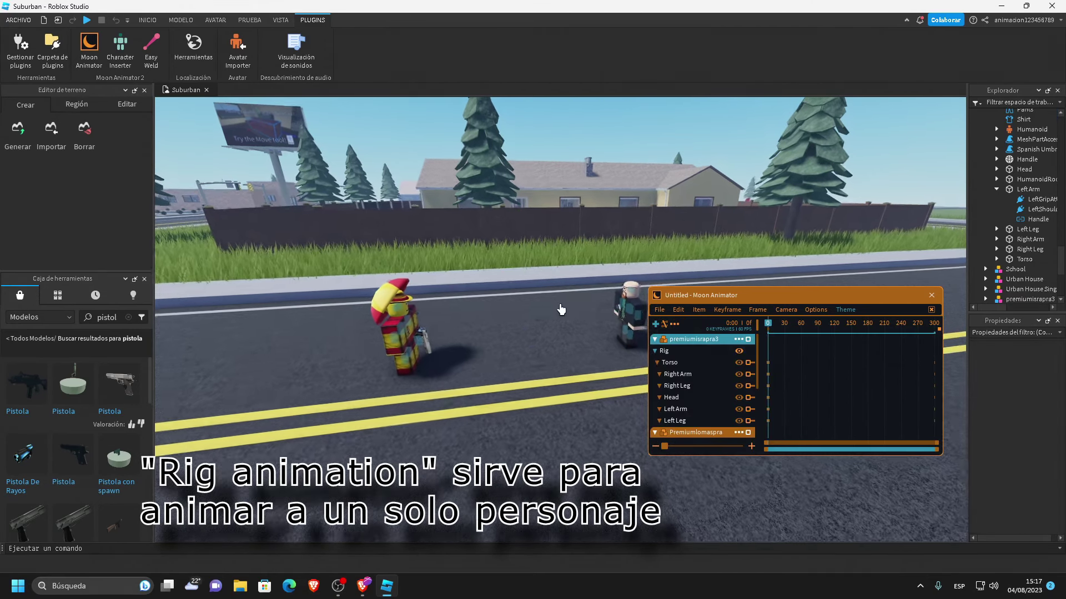
right_click_drag(560, 309, 627, 311)
left_click(571, 320)
left_click_drag(465, 332, 457, 306)
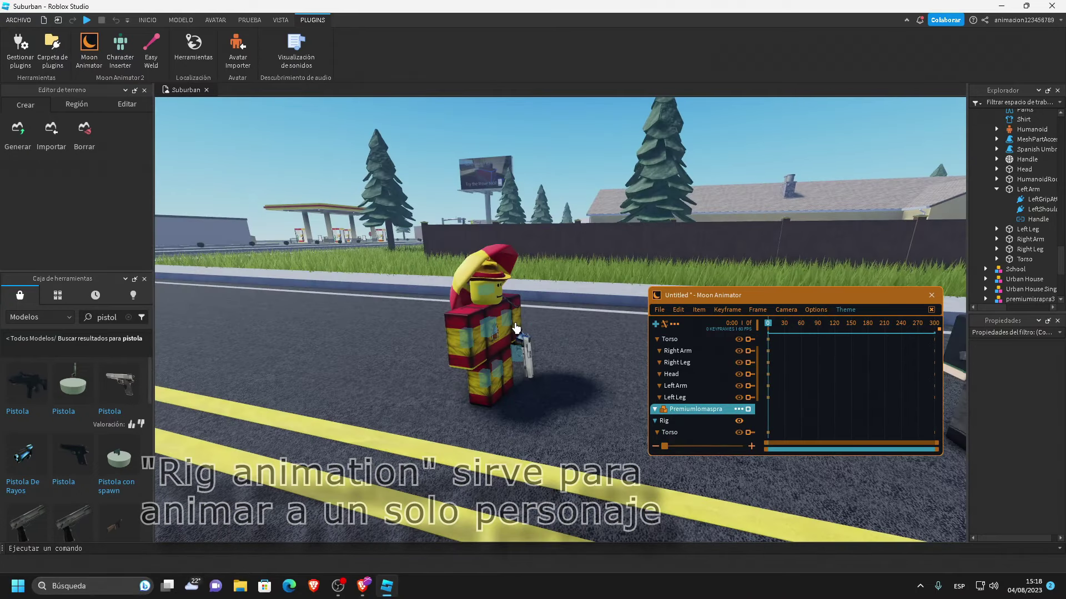
scroll(617, 298, "up", 4)
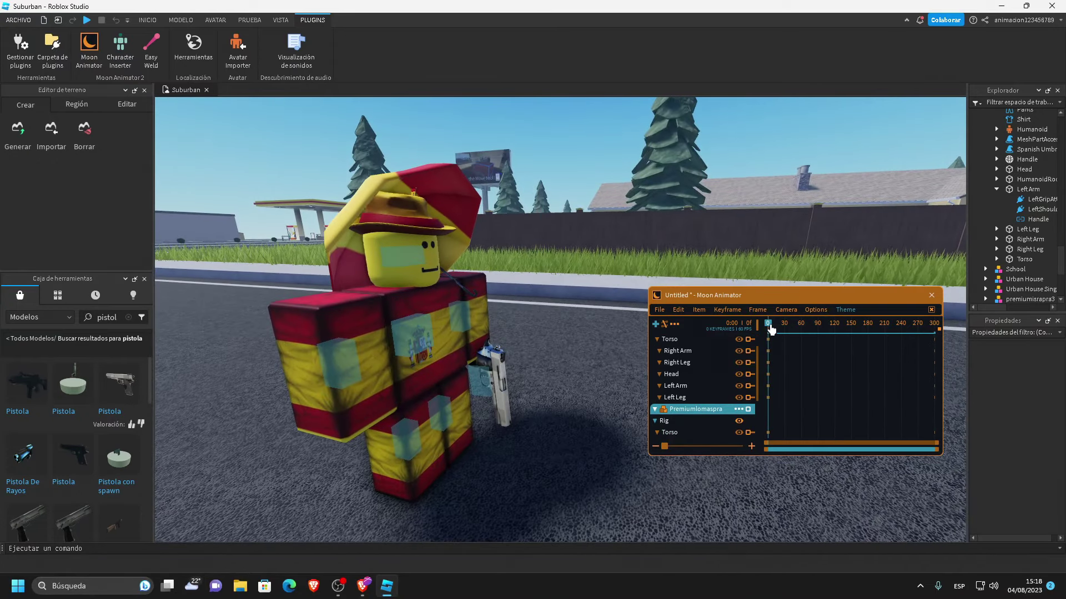
left_click(425, 344)
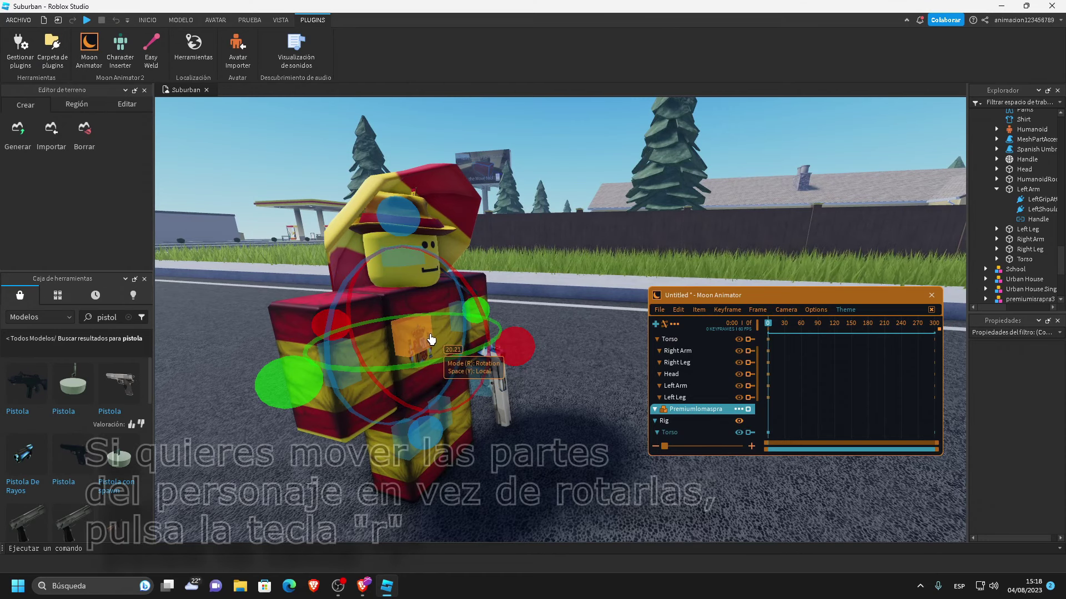
left_click_drag(282, 390, 438, 244)
left_click(423, 248)
key("a")
left_click(405, 335)
key("r")
key("r")
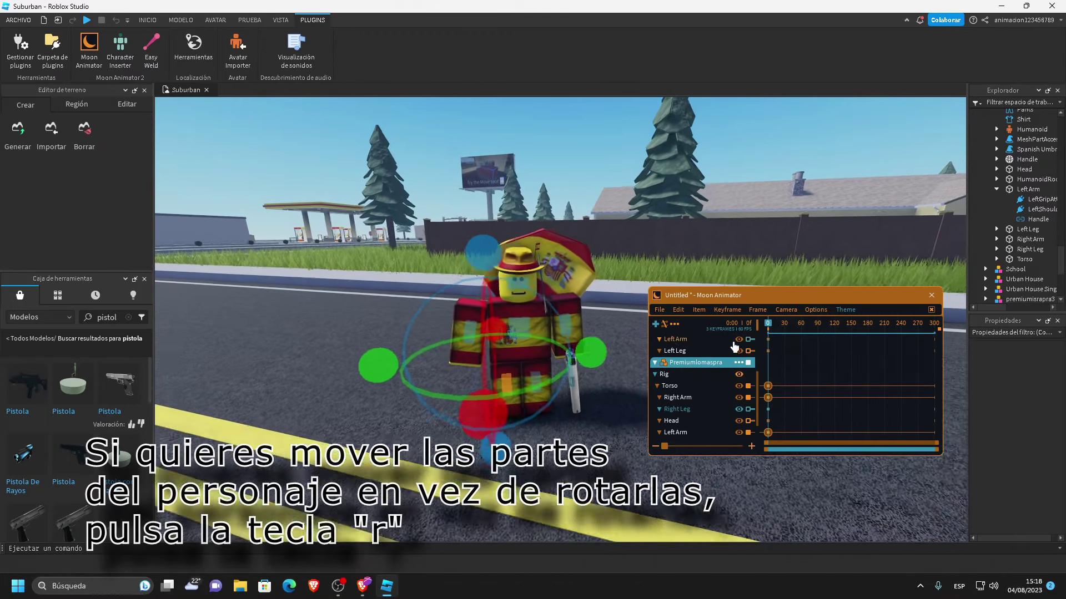
Move the animation playhead to frame 20
key("w")
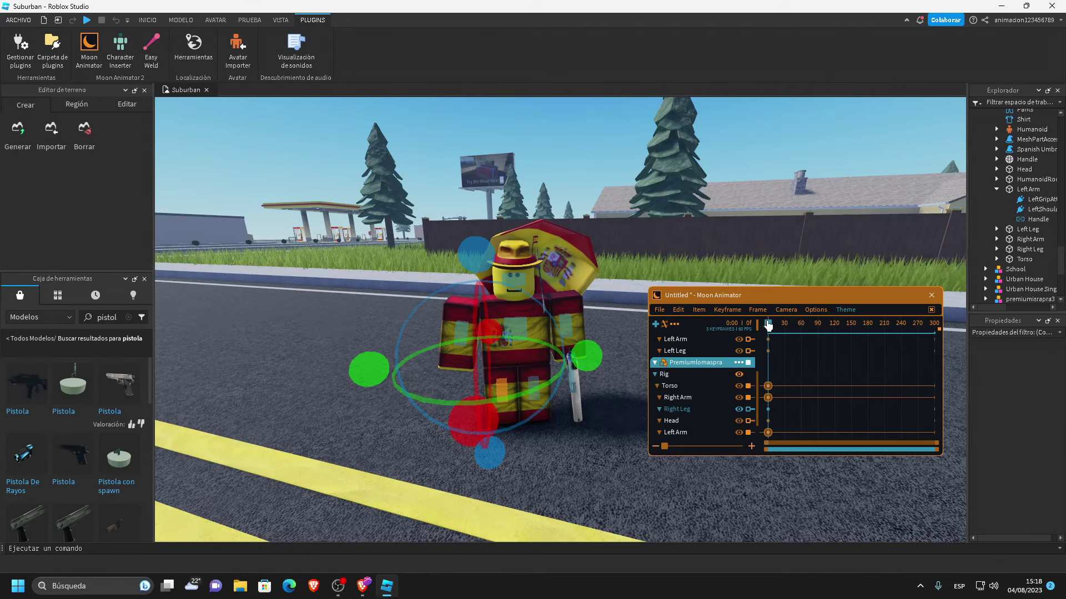
left_click(768, 325)
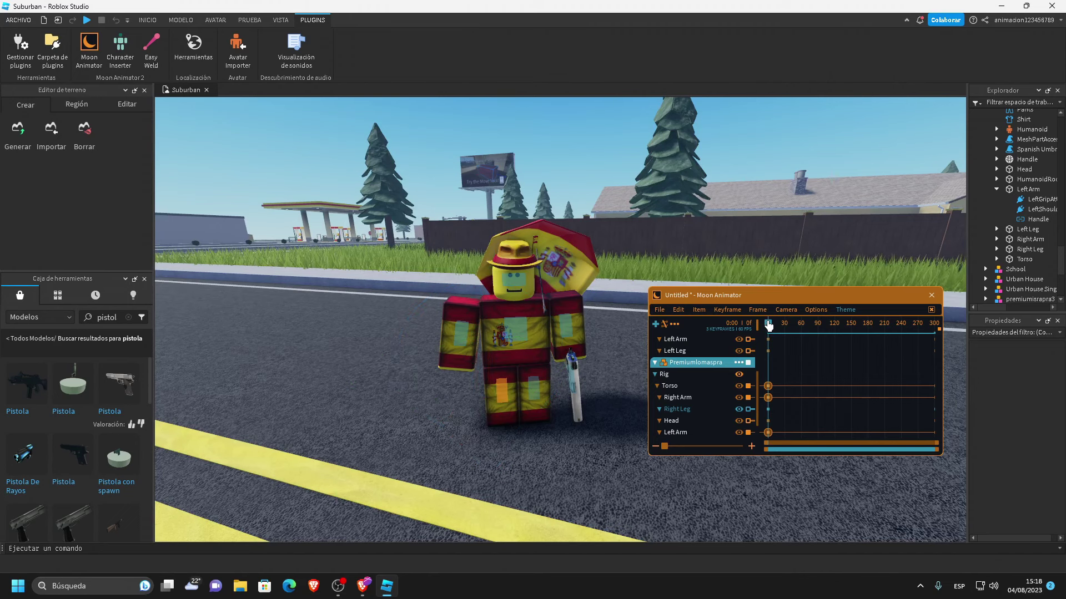
left_click_drag(774, 325, 775, 326)
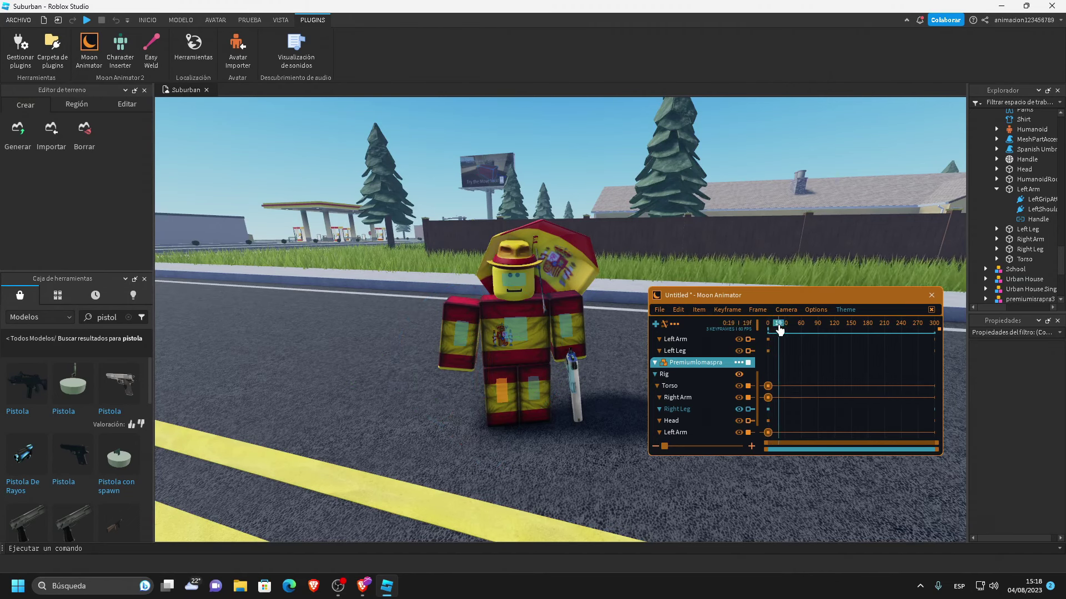
mouse_move(778, 332)
left_mouse_down()
mouse_move(765, 333)
mouse_move(779, 329)
left_mouse_up()
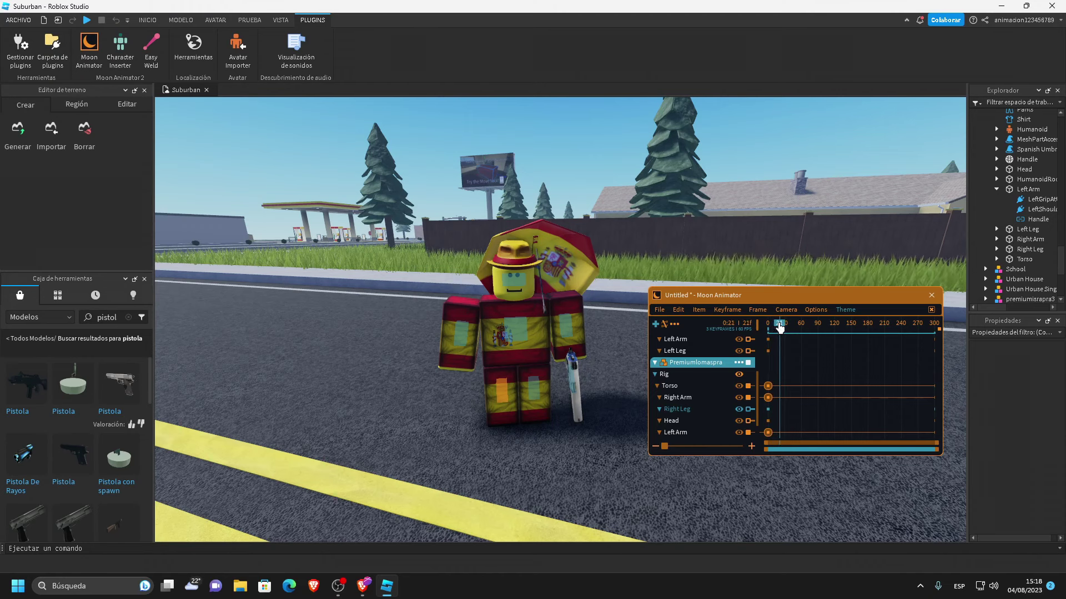
key("r")
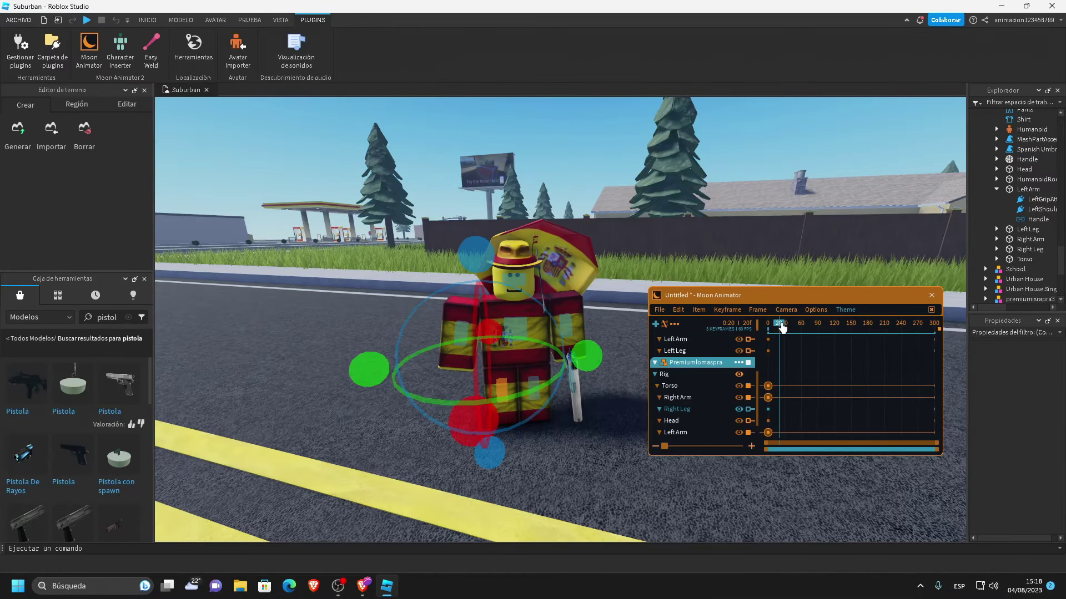
Pose the Spain-outfit character's torso, head, right arm and left arm at frame 20
left_click(588, 123)
left_click(517, 315)
left_click_drag(614, 321, 575, 278)
left_click(563, 295)
left_click(522, 281)
left_click(555, 322)
key("w")
right_click_drag(595, 318, 599, 318)
left_click_drag(523, 316, 442, 186)
left_click_drag(568, 312, 574, 302)
left_click(328, 350)
right_click_drag(348, 259, 350, 260)
left_click_drag(348, 259, 344, 260)
right_click_drag(345, 260, 343, 260)
Scrub through the short movement and return the playhead to frame 0
left_click_drag(776, 327, 740, 328)
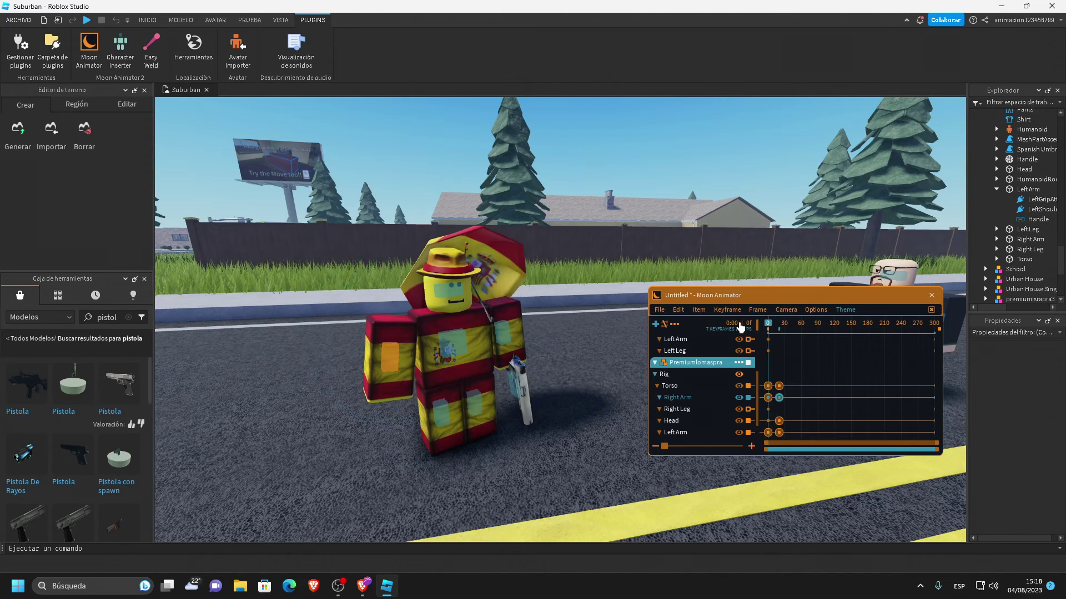
scroll(722, 388, "down", 2)
left_click_drag(756, 435, 764, 423)
left_click(771, 348)
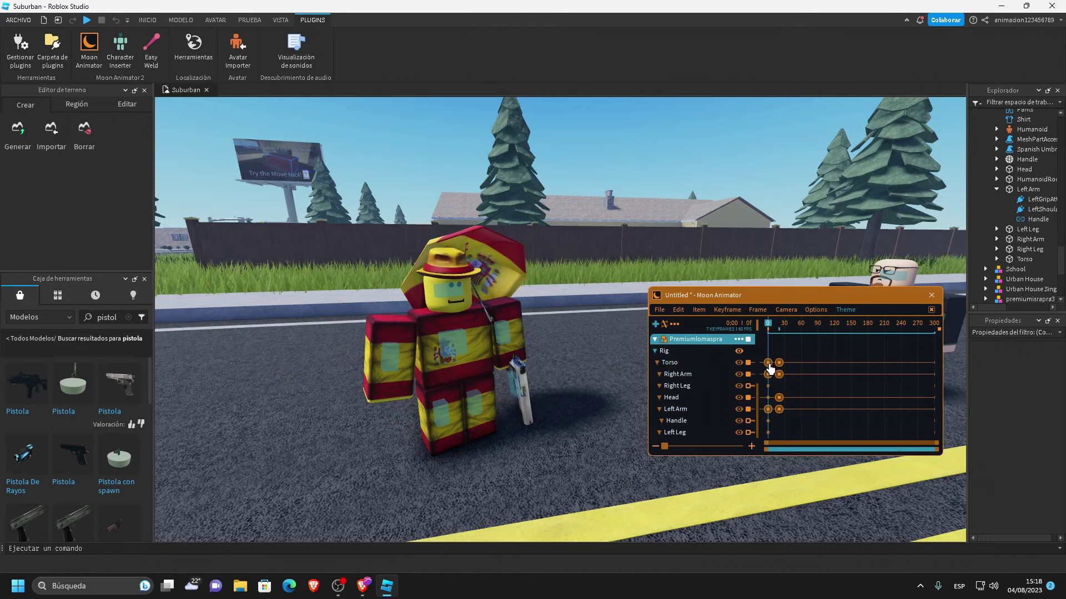
mouse_move(772, 332)
left_mouse_down()
mouse_move(785, 326)
mouse_move(766, 331)
left_mouse_up()
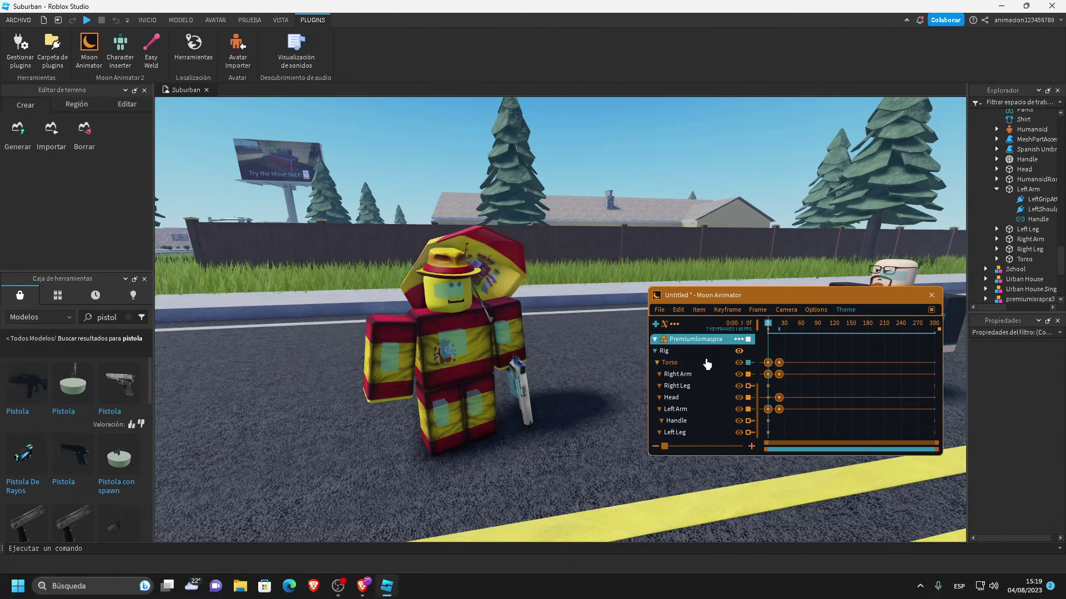
Set the easing of the Torso, Right Arm and Left Arm keyframes at frame 0 to Sine style with direction Out
left_click(706, 364)
left_click(678, 375)
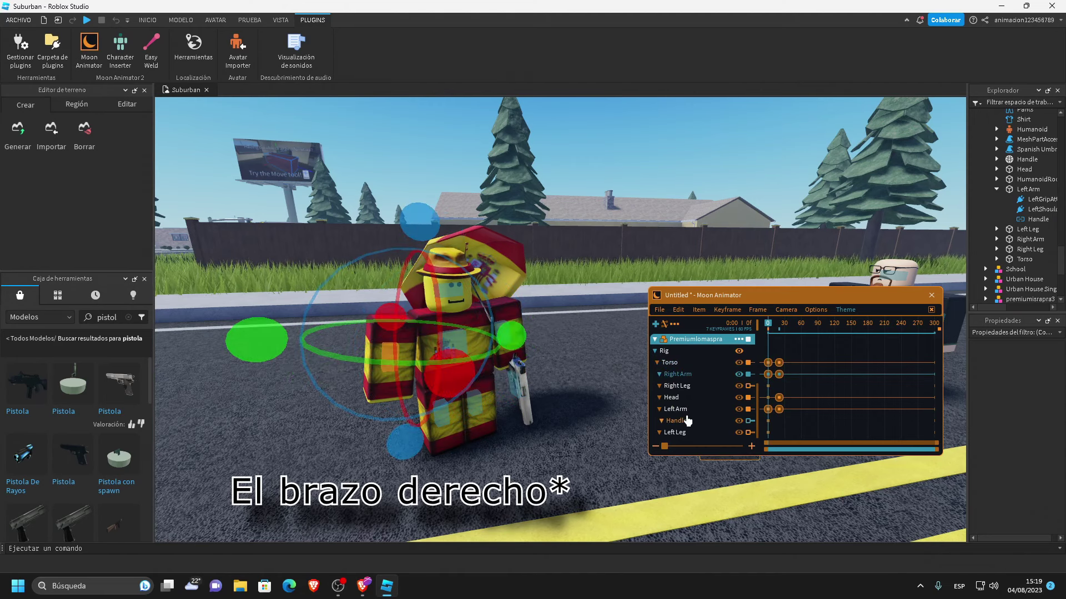
left_click(682, 412)
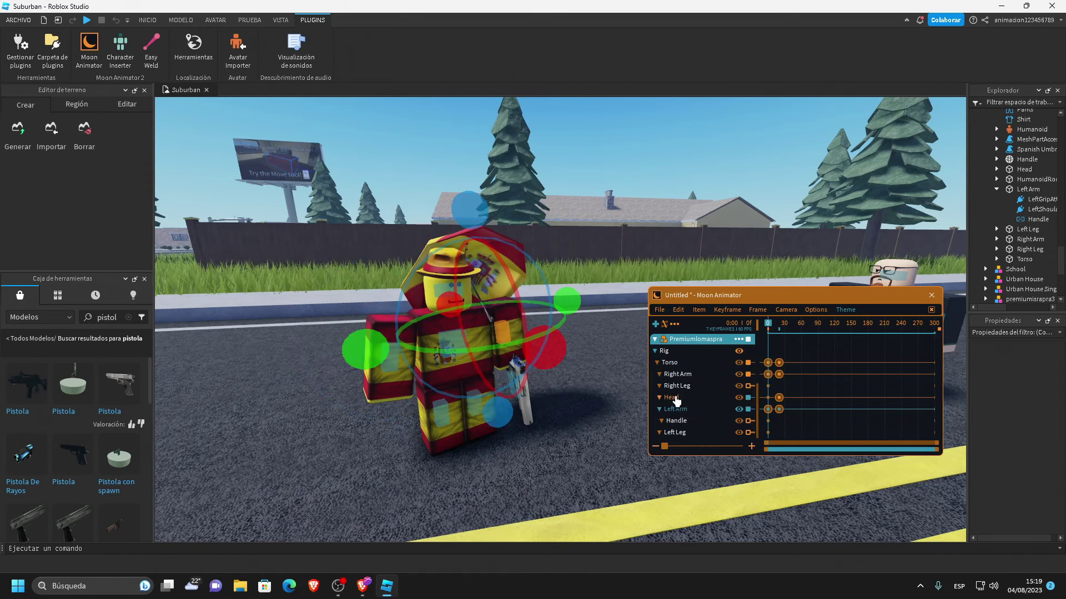
left_click_drag(774, 352, 744, 444)
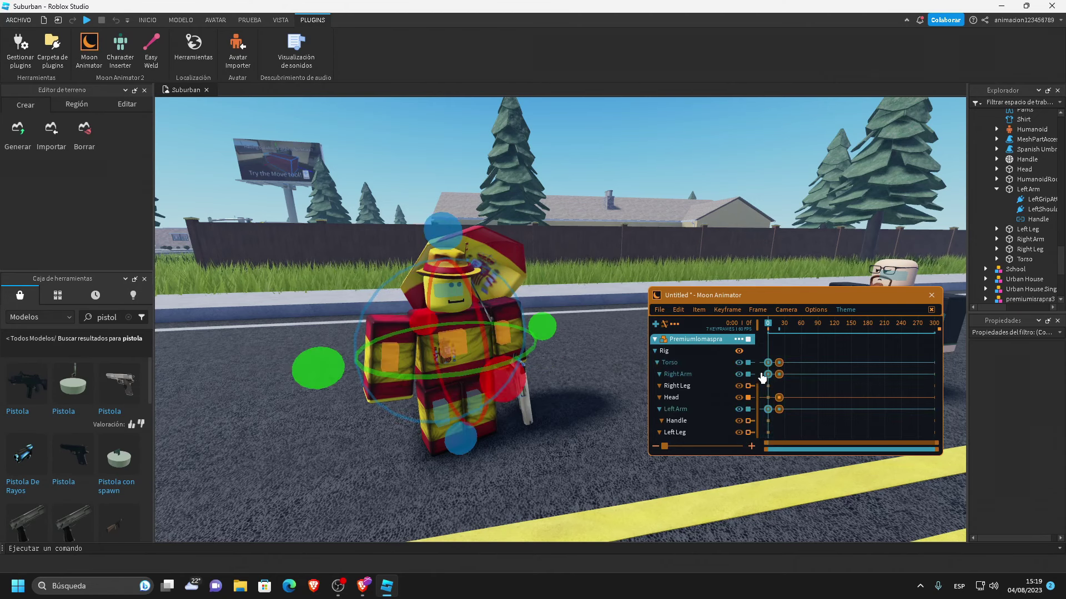
key("7")
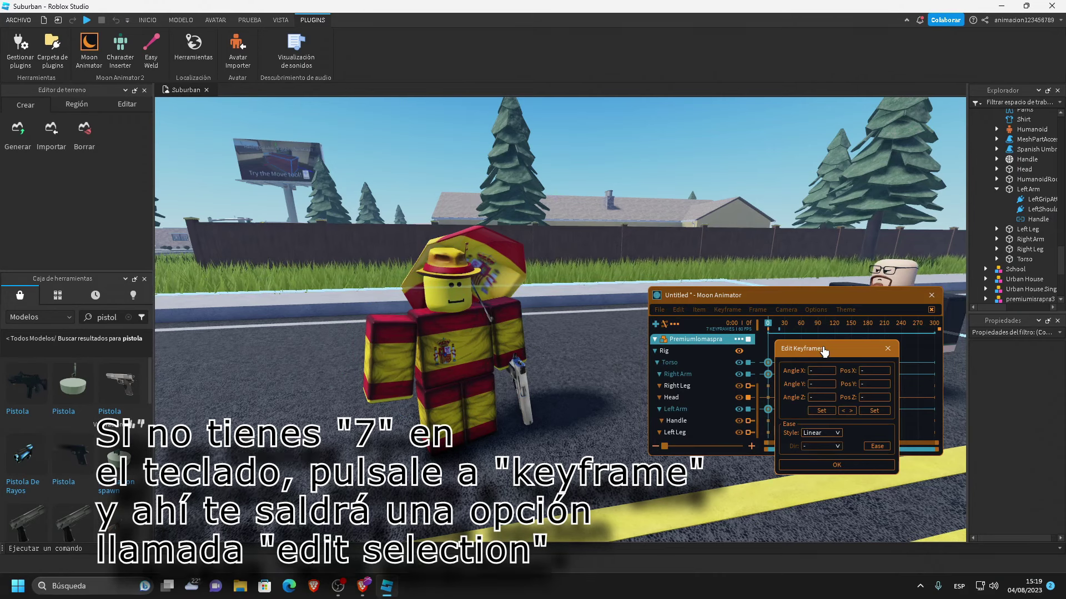
left_click_drag(820, 351, 616, 152)
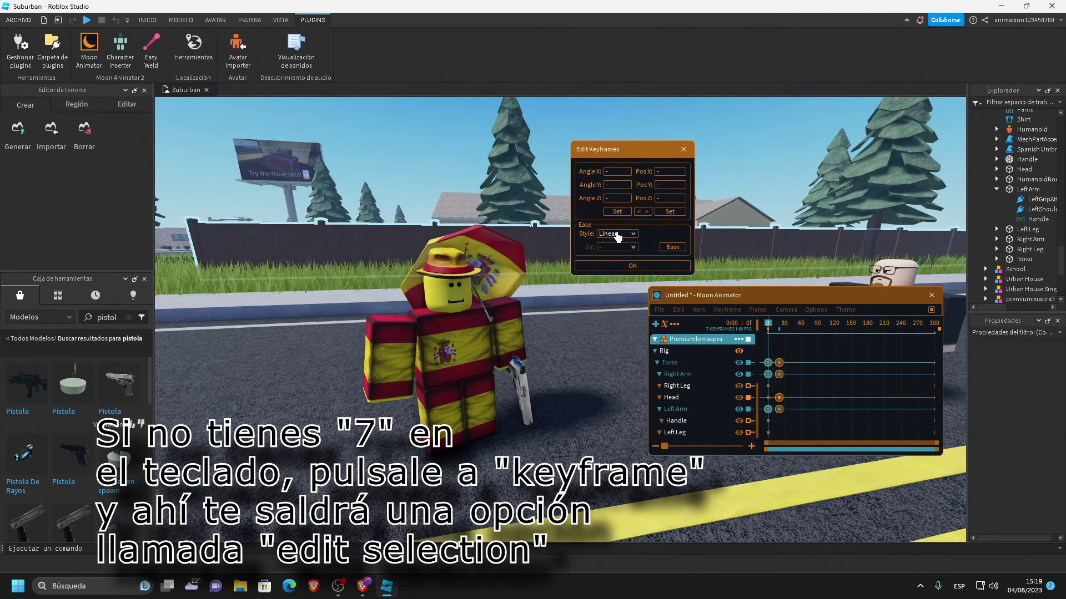
left_click(617, 234)
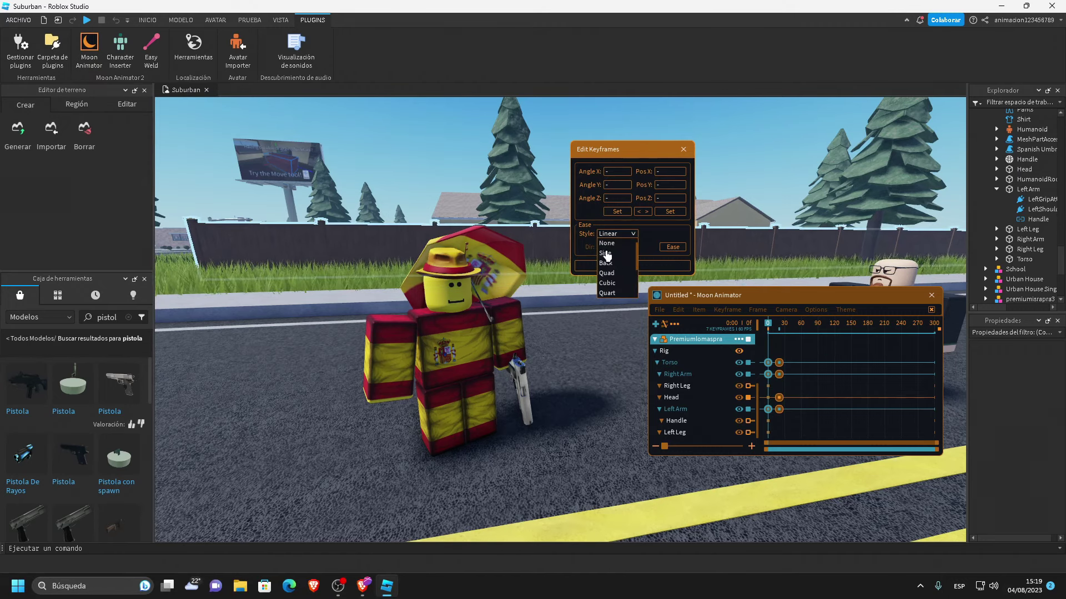
left_click(607, 253)
left_click(610, 248)
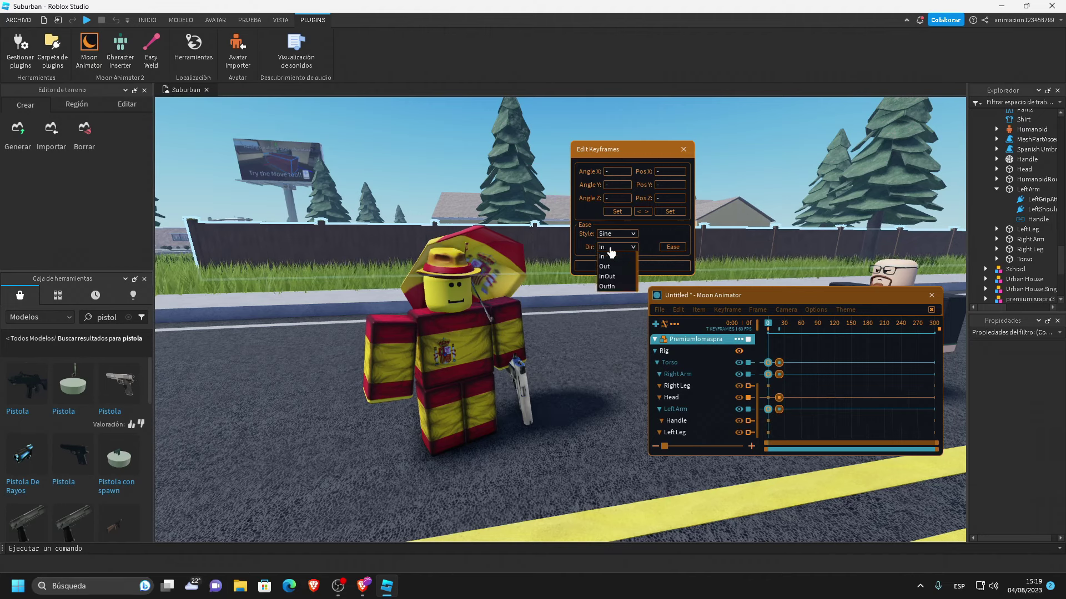
left_click(607, 271)
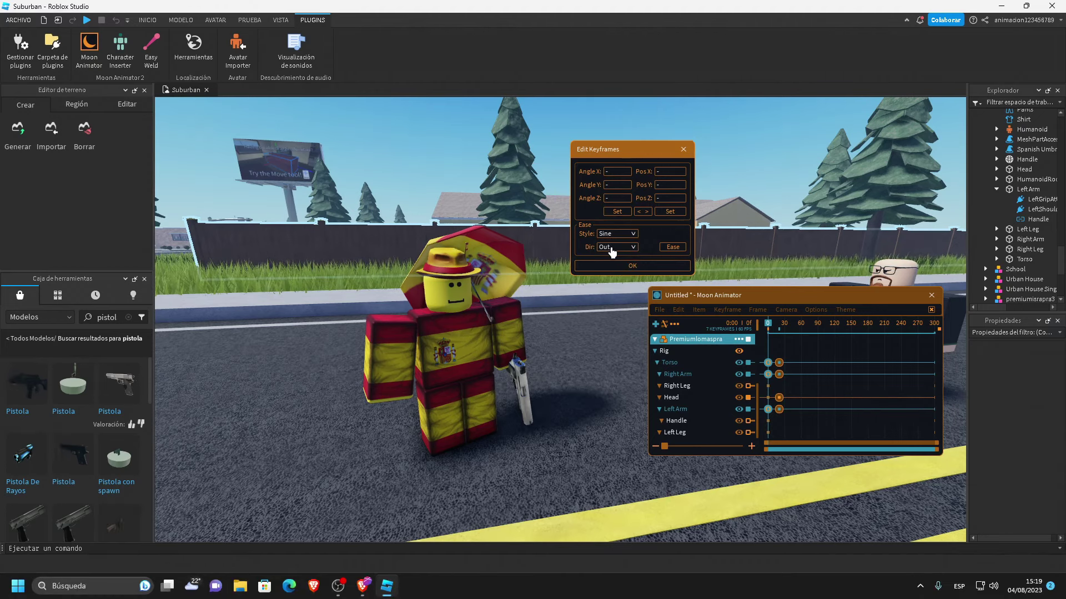
left_click(613, 248)
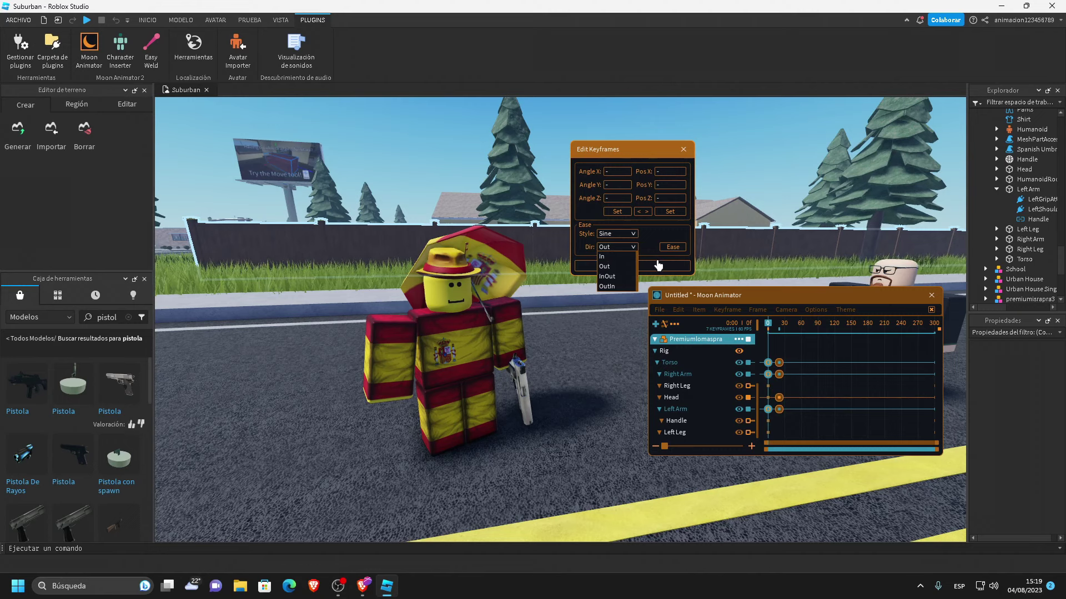
left_click(651, 269)
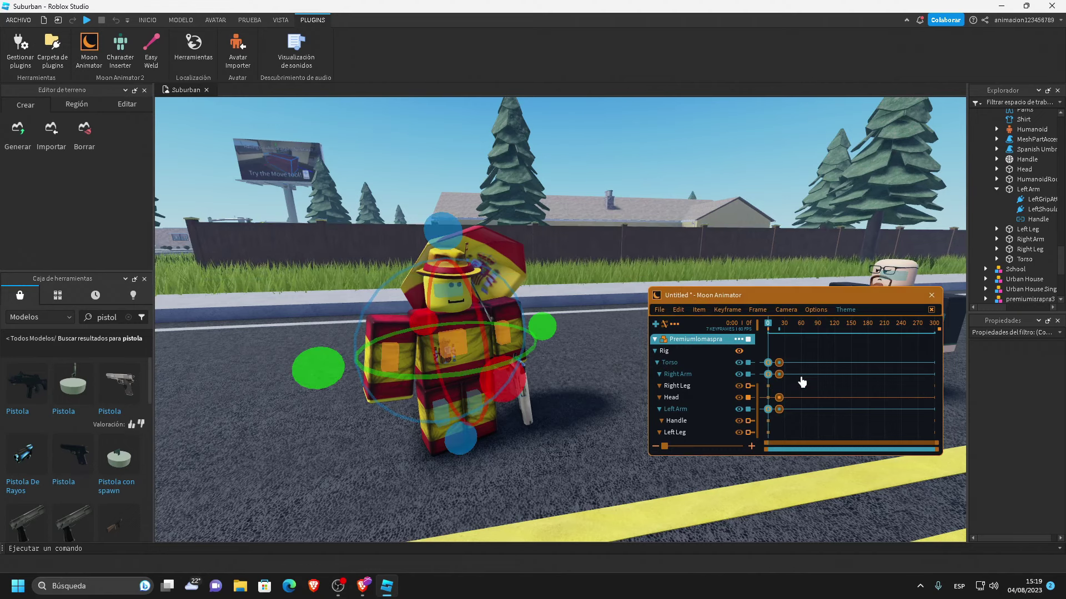
Change the easing style of the selected torso and arm keyframes at frame 0 to Quad
left_click(779, 350)
left_click_drag(772, 326, 738, 341)
left_click(747, 340)
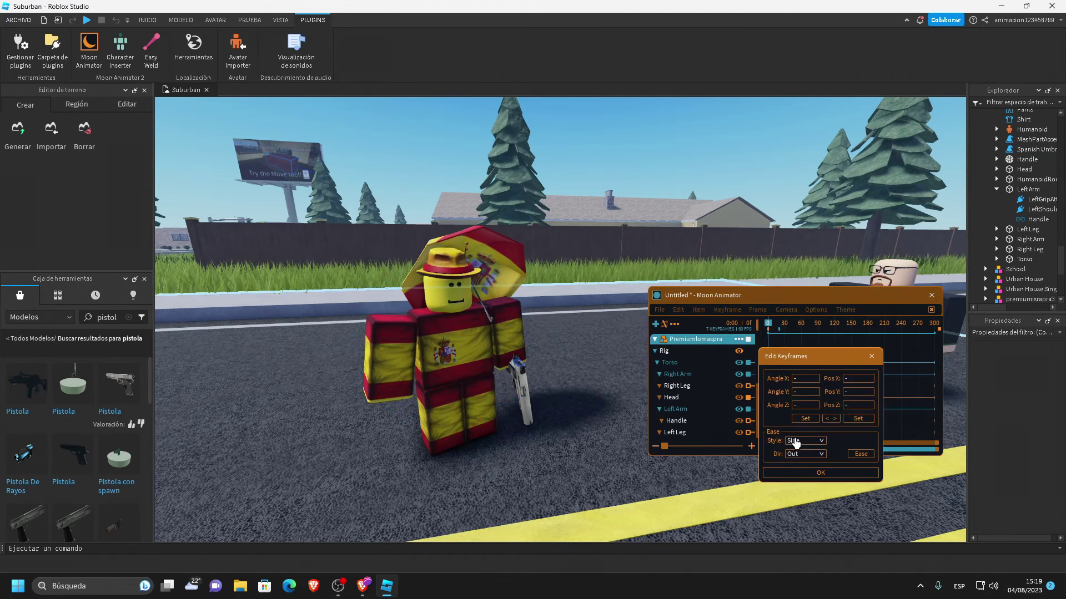
left_click(799, 441)
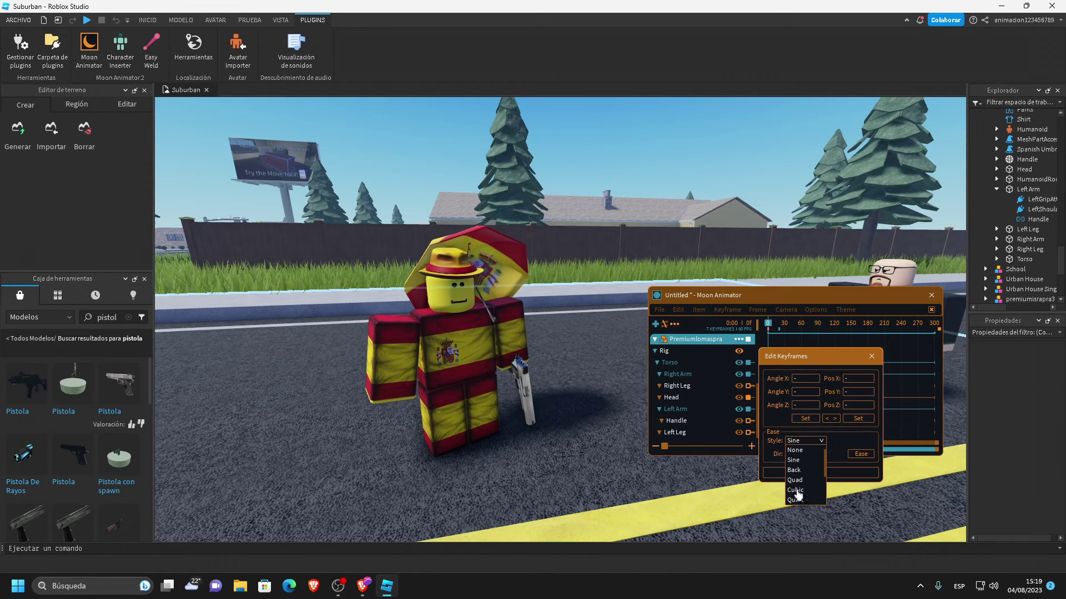
left_click(794, 480)
left_click(798, 473)
left_click(778, 322)
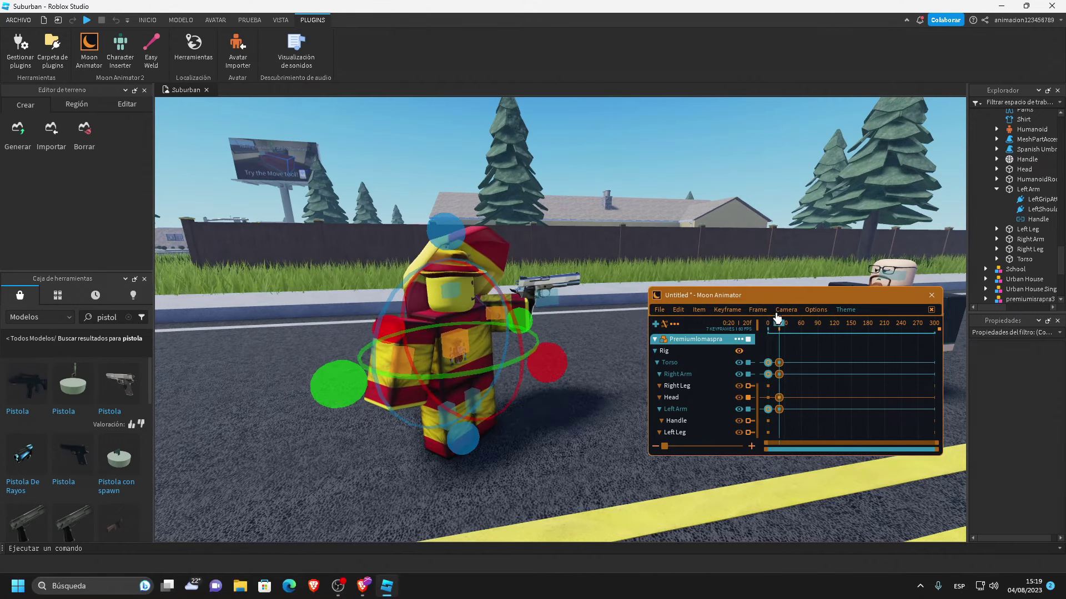
Reapply the Quad easing style to the selected torso and arm keyframes and return the playhead to frame 0
double_click(780, 363)
left_click(822, 459)
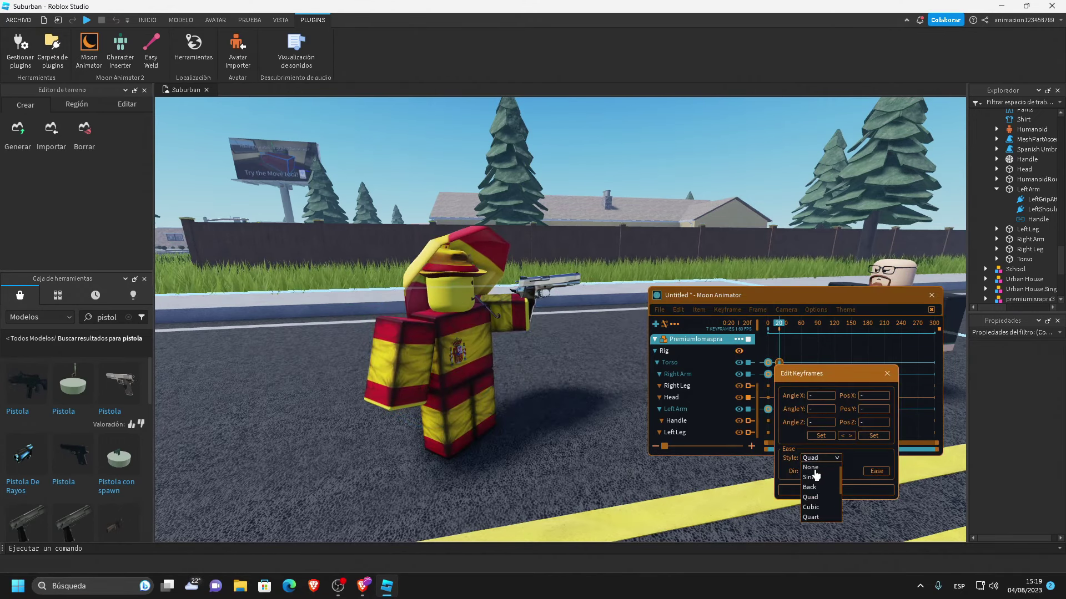
left_click(811, 497)
left_click(815, 491)
left_click(777, 327)
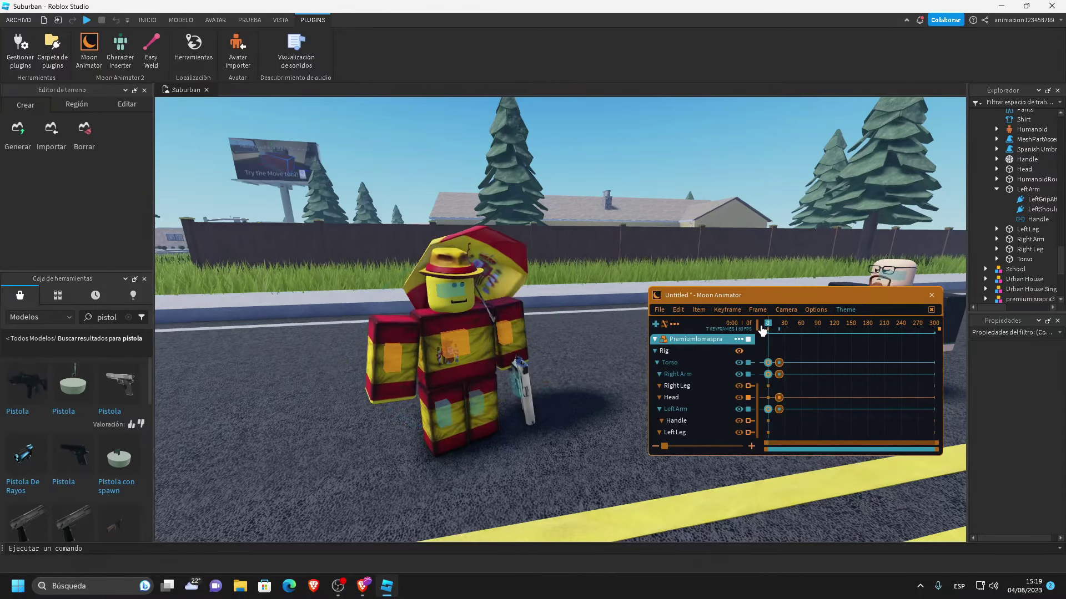
mouse_move(776, 328)
left_mouse_down()
mouse_move(723, 332)
mouse_move(780, 331)
mouse_move(755, 327)
left_mouse_up()
Readjust the easing of the selected torso and arm keyframes and check the Spain-outfit character's pose at frame 20
key("7")
left_click(813, 428)
scroll(807, 461, "down", 3)
left_click(795, 438)
left_click(806, 459)
key("7")
left_click(813, 425)
left_click(809, 457)
left_click(813, 457)
left_click(779, 326)
scroll(664, 233, "up", 5)
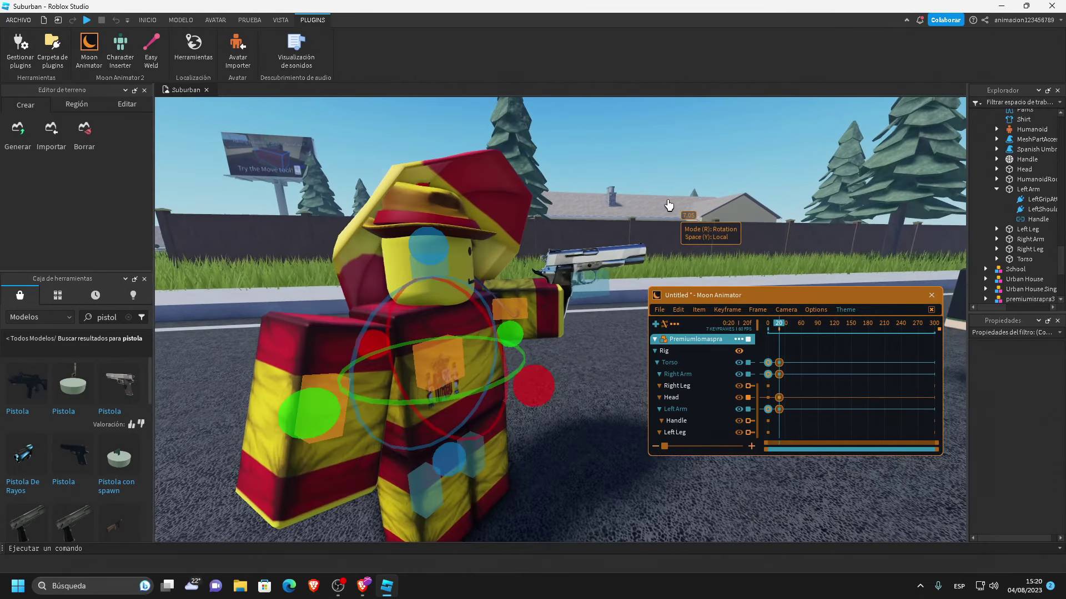
Add a keyframe for the Spain-outfit character's head at frame 0
left_click_drag(780, 321, 752, 323)
right_click_drag(643, 212, 643, 212)
scroll(642, 212, "down", 3)
scroll(644, 214, "up", 5)
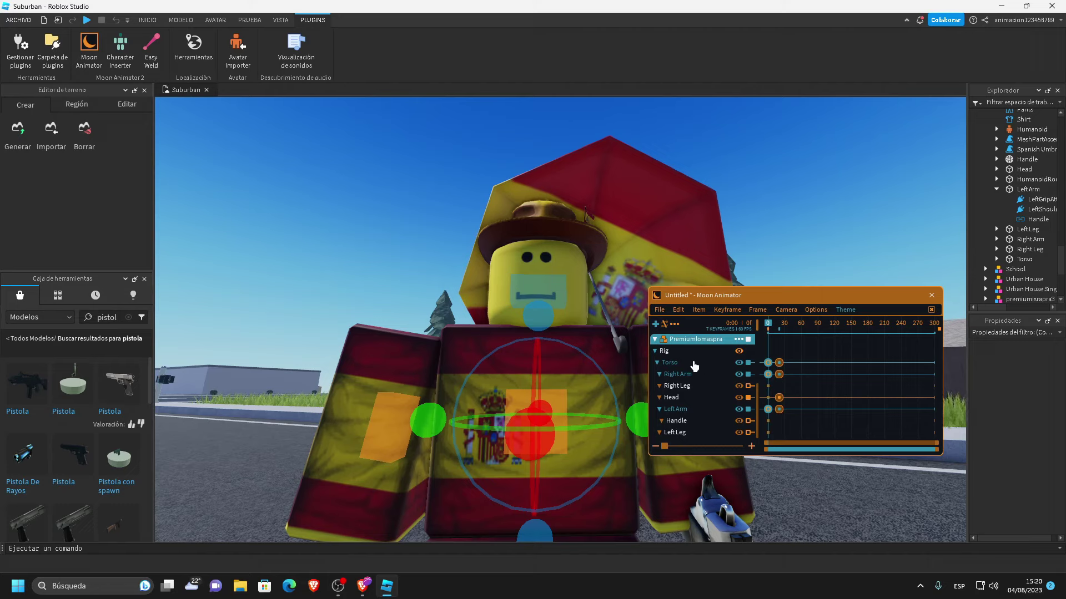
left_click(692, 361)
left_click(688, 375)
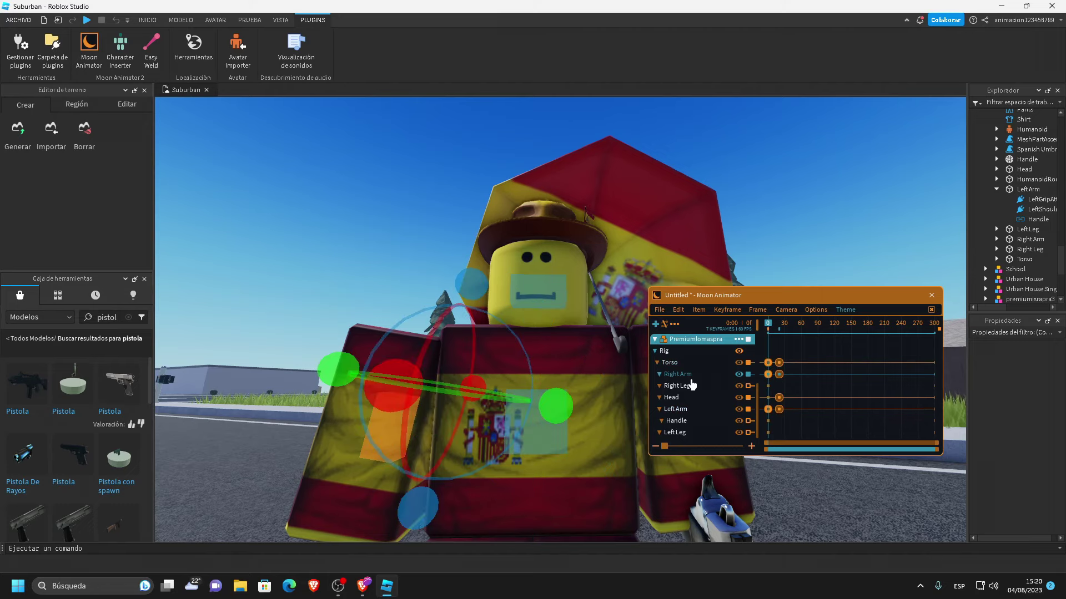
left_click(693, 410)
left_click(687, 398)
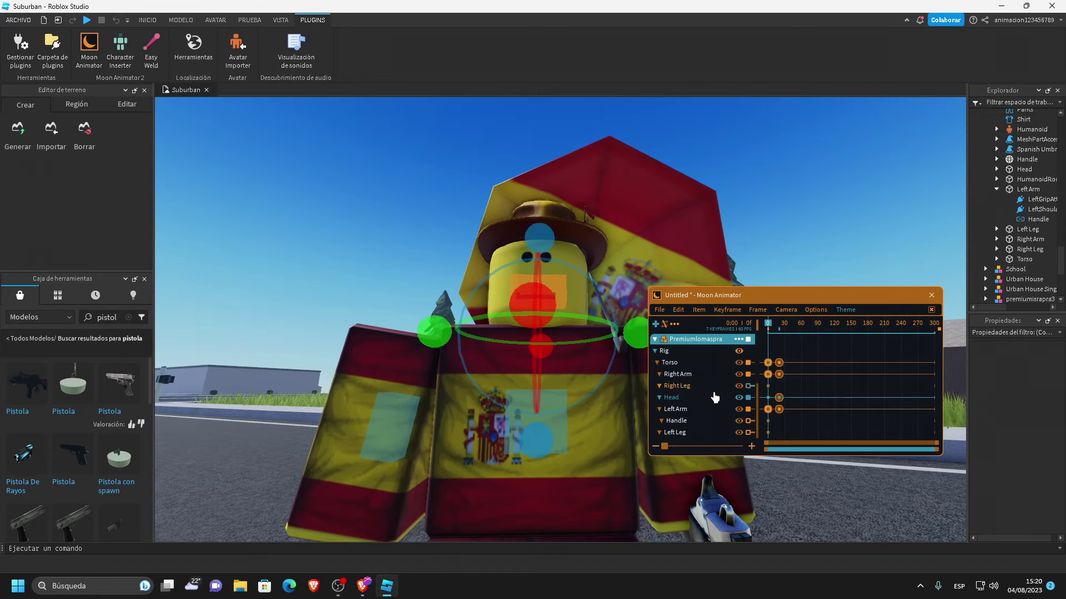
mouse_move(770, 326)
left_mouse_down()
mouse_move(778, 325)
mouse_move(760, 325)
left_mouse_up()
left_click(590, 226)
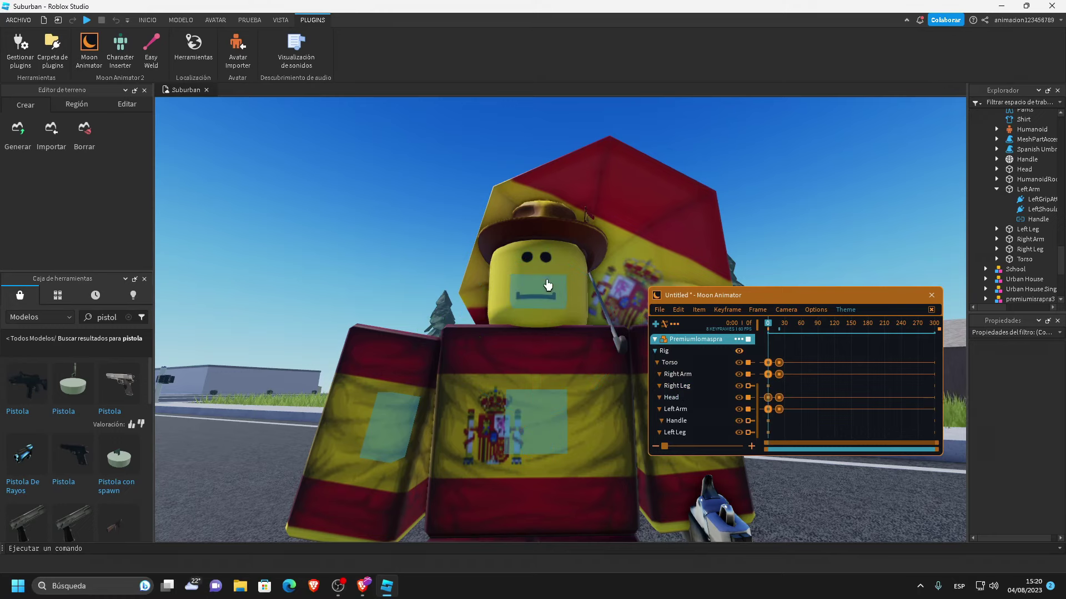
Set the easing of the Head keyframe at frame 0 to Quart style with direction Out
left_click(547, 285)
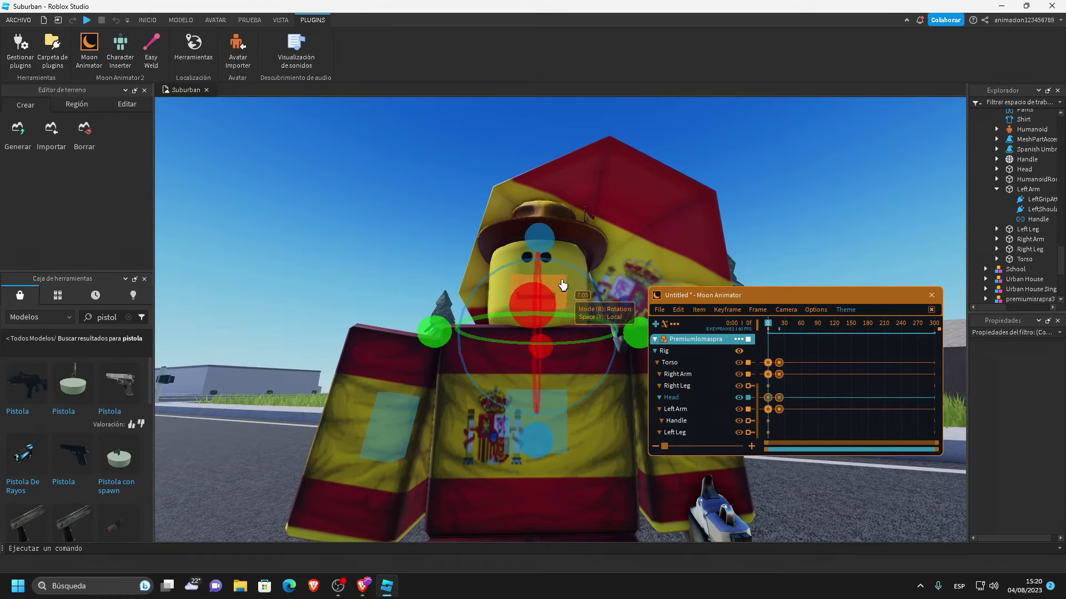
left_click(626, 174)
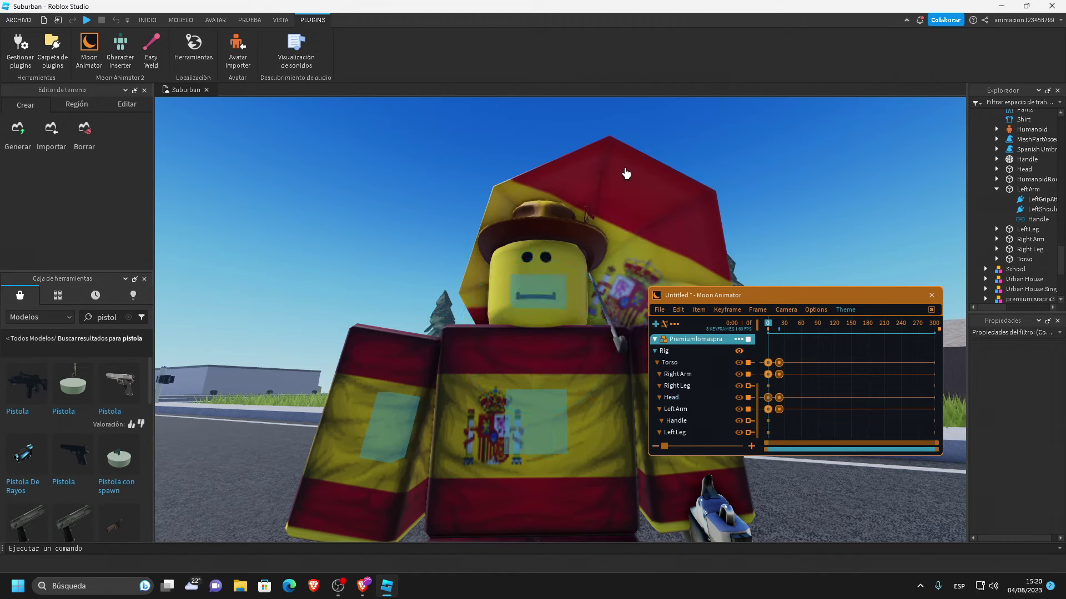
left_click(709, 398)
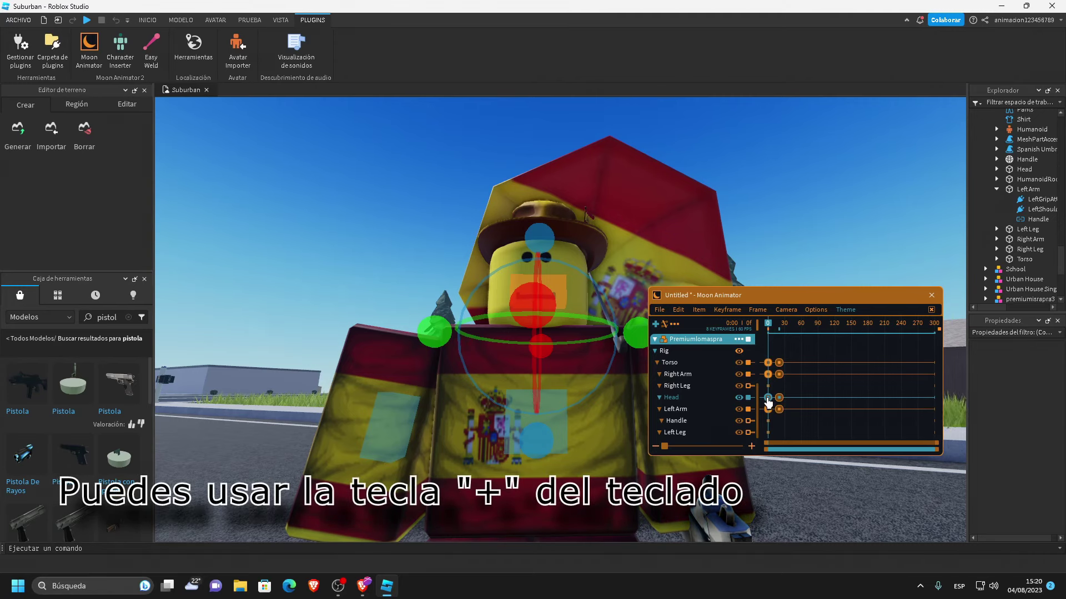
left_click(775, 385)
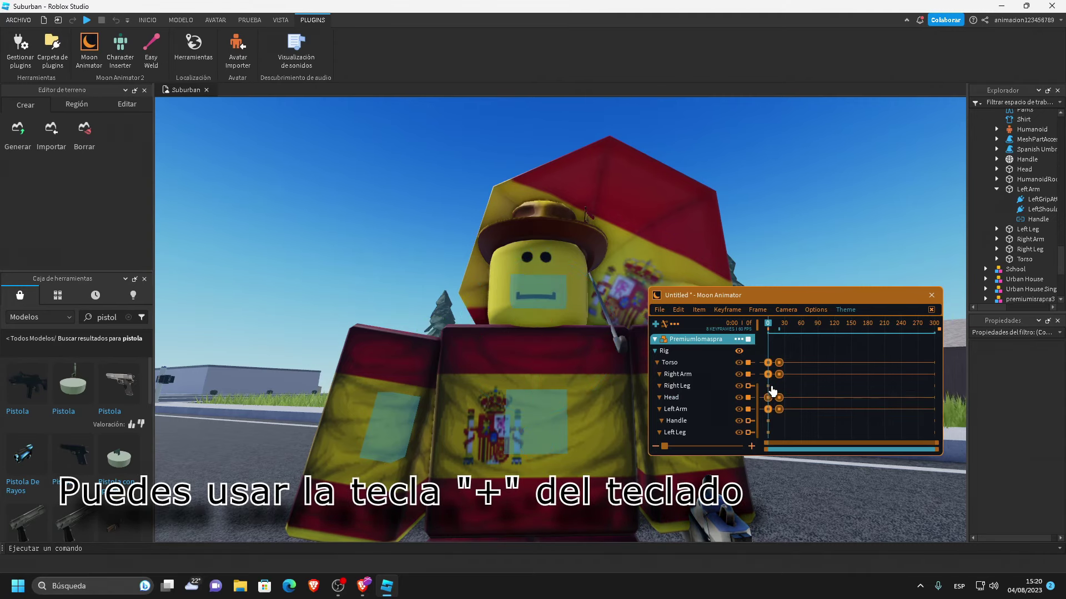
left_click(767, 390)
double_click(767, 389)
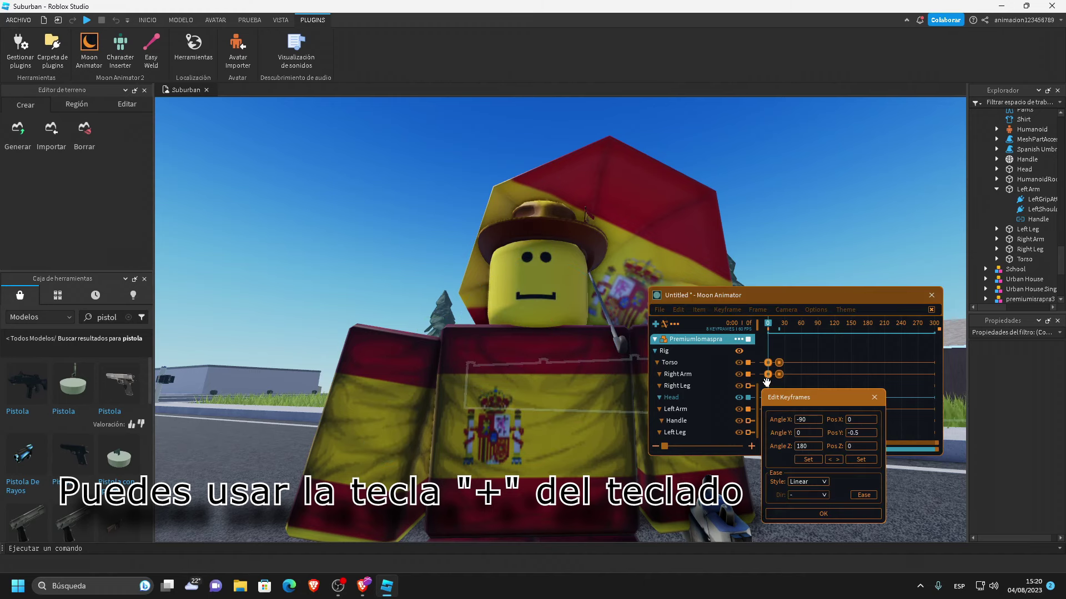
left_click(806, 482)
left_click(805, 494)
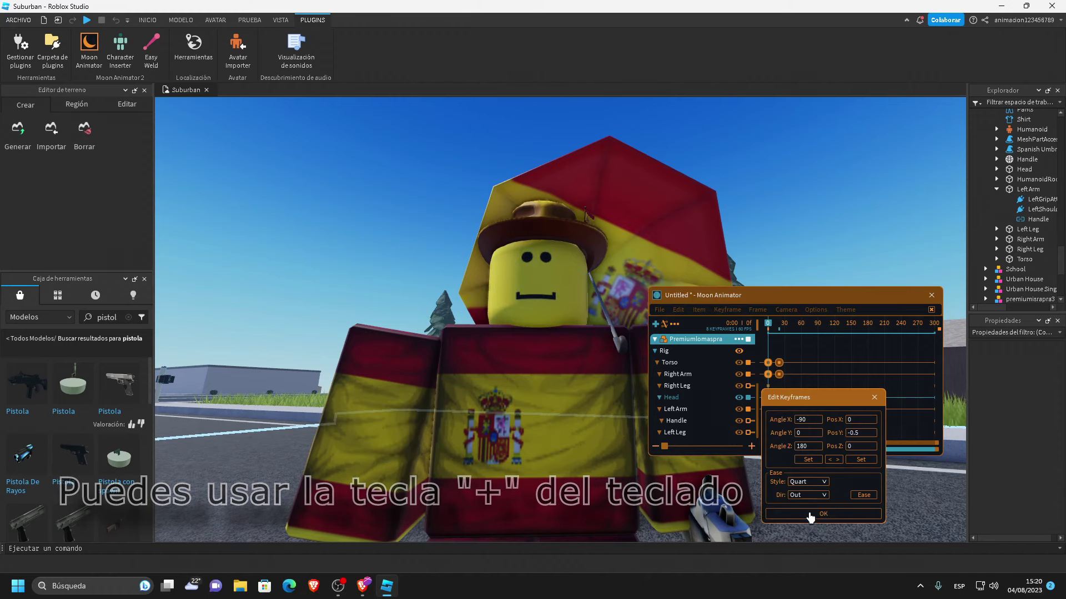
left_click(811, 515)
Play back the Spain-outfit character's pistol-raising movement from a wider view and return the playhead to frame 0
key("space")
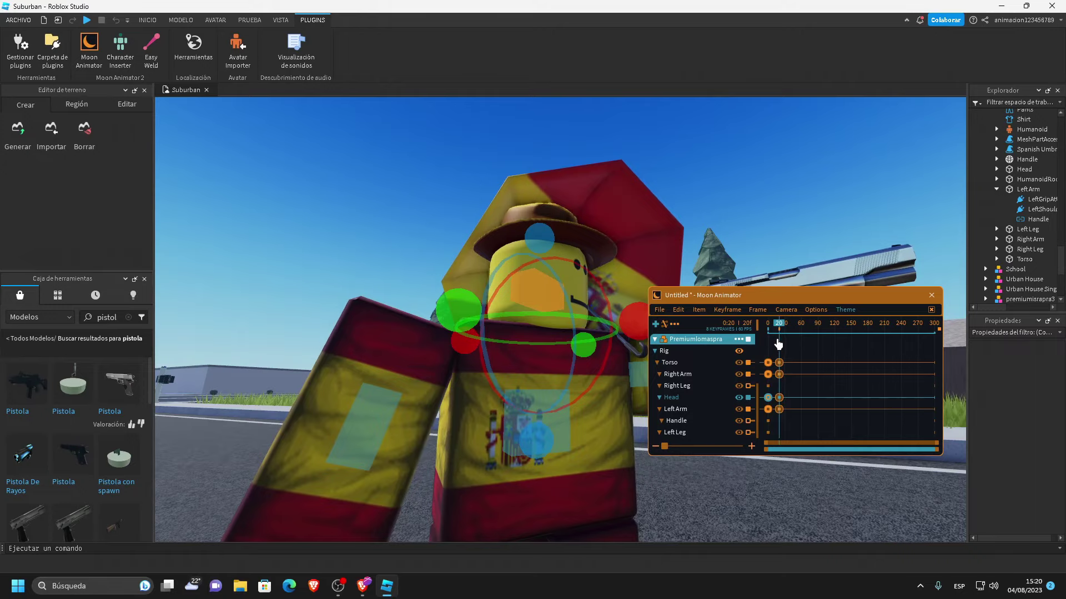
left_click(768, 326)
scroll(669, 244, "down", 5)
key("space")
right_click_drag(661, 226, 678, 220)
key("s")
key("d")
left_click(767, 325)
mouse_move(768, 325)
left_mouse_down()
mouse_move(776, 328)
mouse_move(718, 333)
mouse_move(779, 332)
left_mouse_up()
left_click(771, 329)
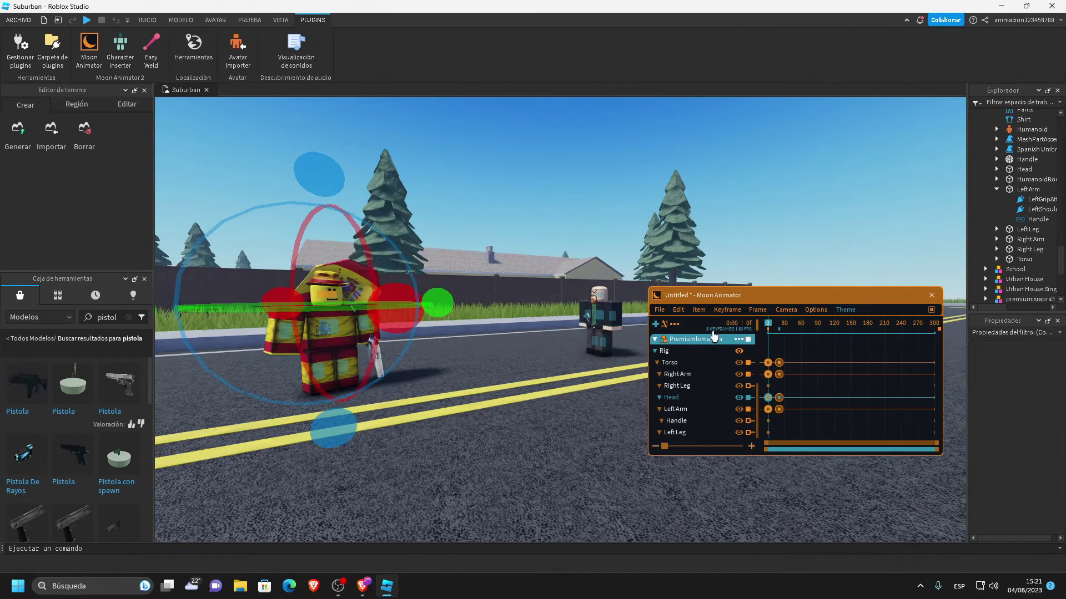
Select the bearded character's torso and advance the playhead to frame 40
scroll(638, 303, "up", 5)
left_click(637, 300)
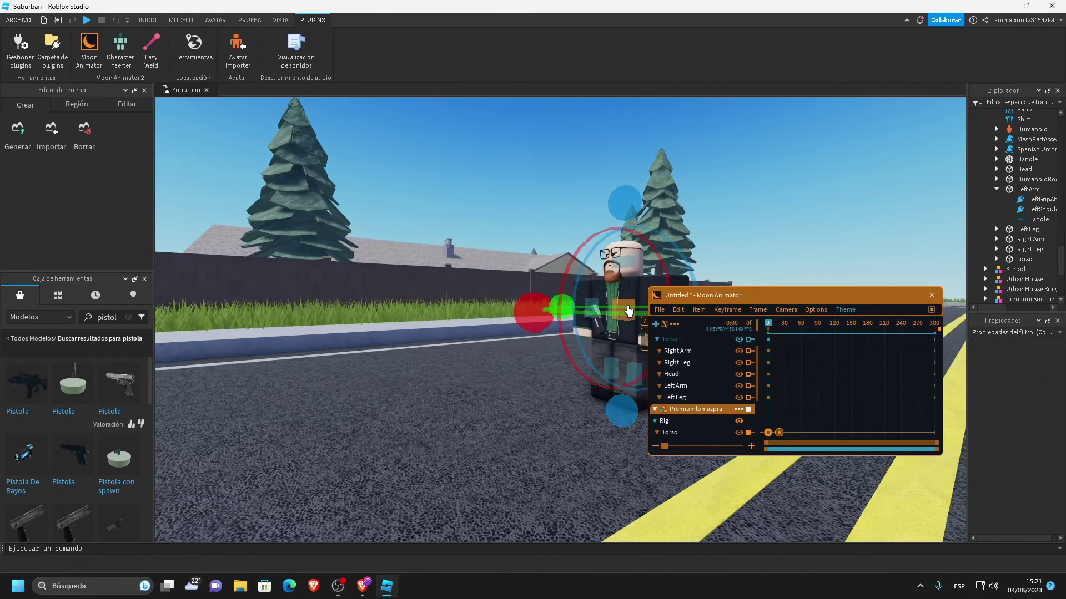
key("f")
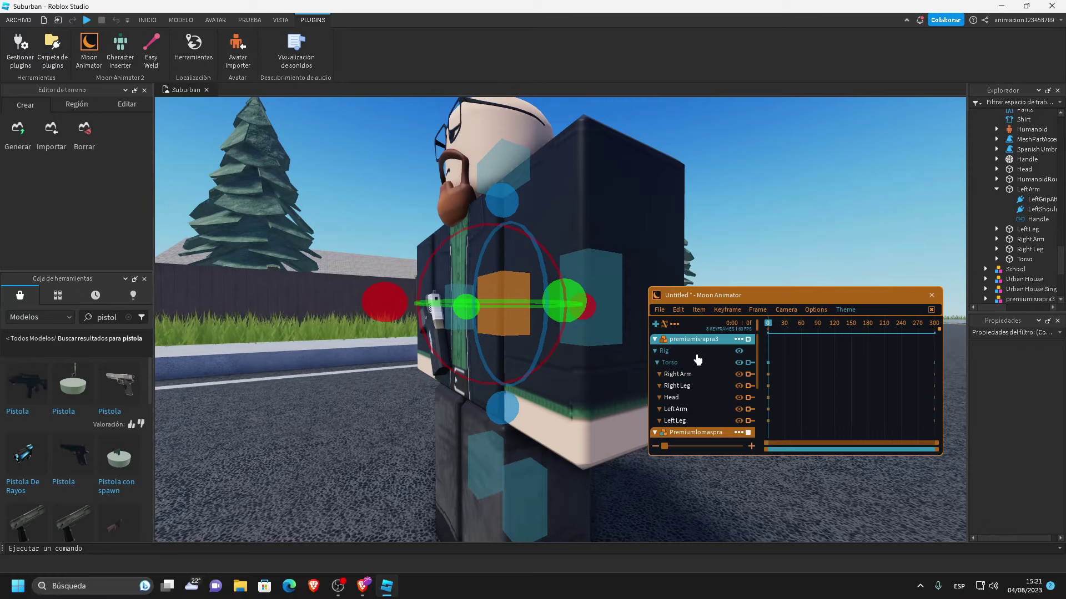
scroll(688, 265, "down", 5)
right_click_drag(687, 264, 632, 264)
key("space")
key("space")
key("space")
key("space")
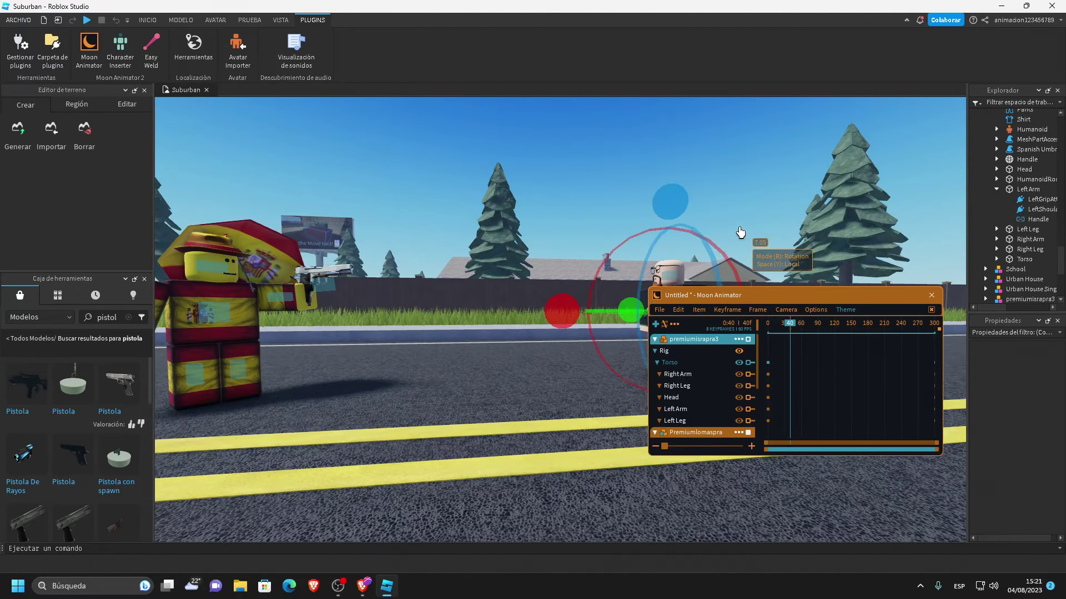
Rotate the bearded character's torso and head into a new pose at frame 40
key("f")
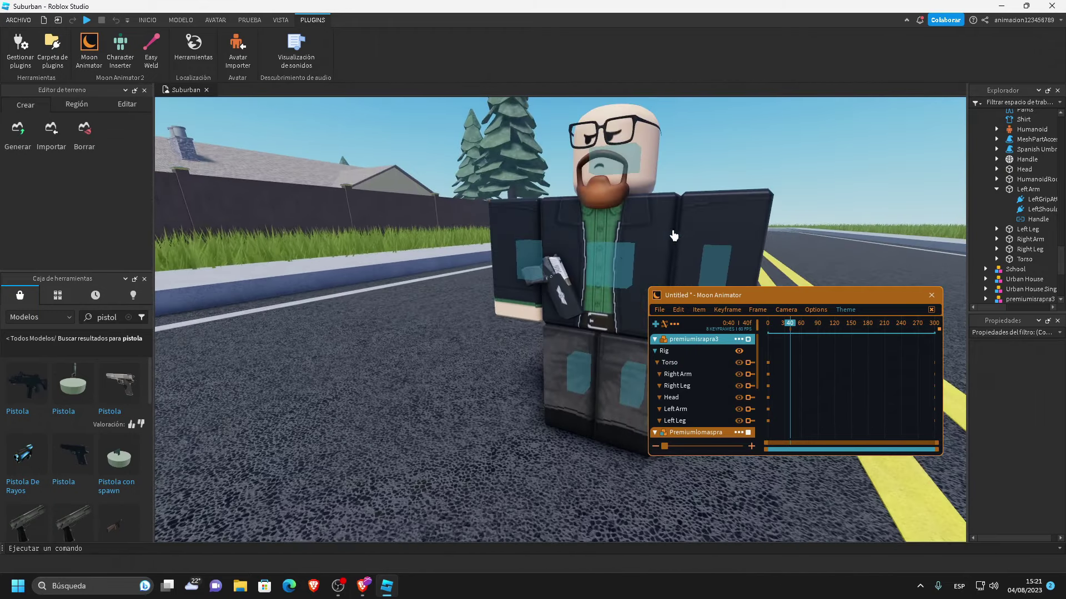
left_click(623, 257)
key("s")
key("d")
left_click_drag(473, 289, 461, 258)
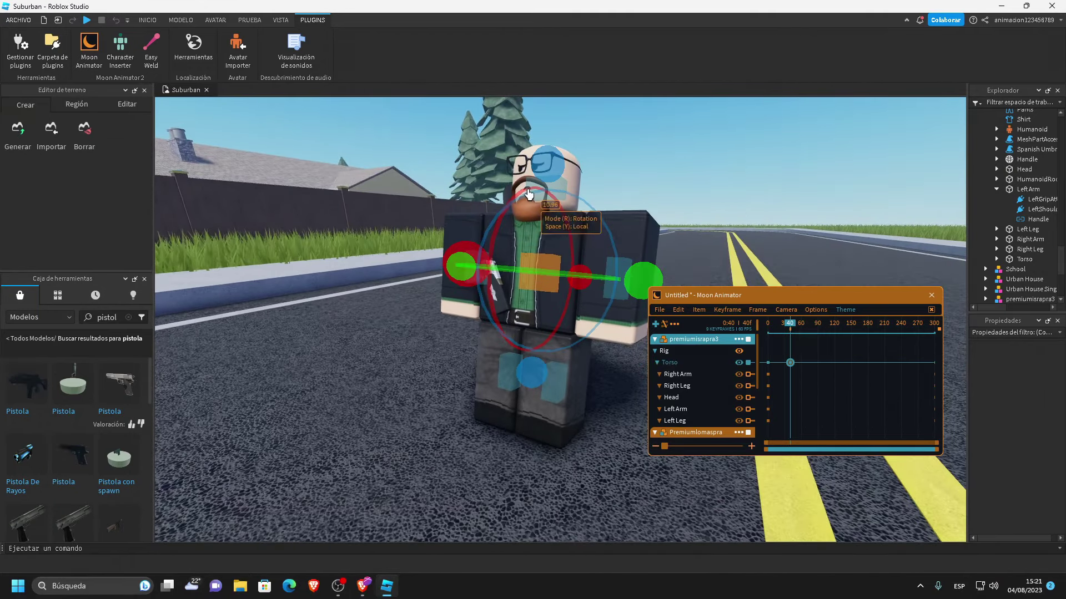
left_click(528, 195)
left_click_drag(471, 179, 471, 167)
Raise both of the bearded character's arms at frame 40
left_click(633, 277)
key("s")
left_click(612, 277)
left_click_drag(527, 239, 587, 145)
left_click(487, 274)
left_click_drag(451, 242, 535, 183)
left_click(494, 194)
left_click(642, 219)
left_click_drag(655, 206, 683, 161)
right_click_drag(683, 161, 738, 167)
Play back both characters' movement up to frame 40 and return the playhead to frame 0
key("s")
mouse_move(790, 323)
left_mouse_down()
mouse_move(730, 323)
mouse_move(790, 323)
left_mouse_up()
key("a")
right_click_drag(728, 324, 829, 319)
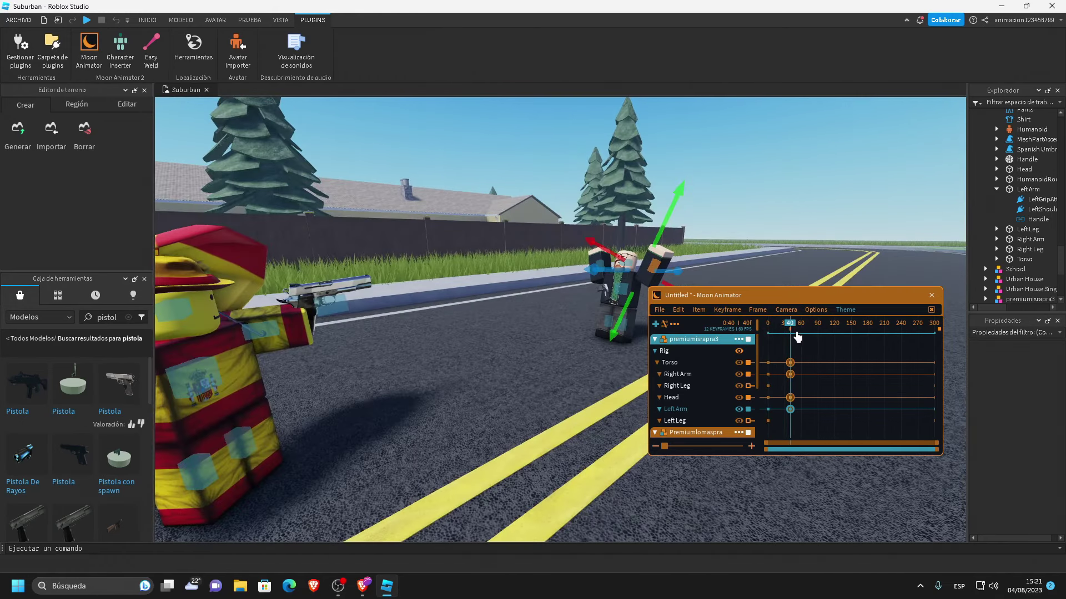
left_click(772, 326)
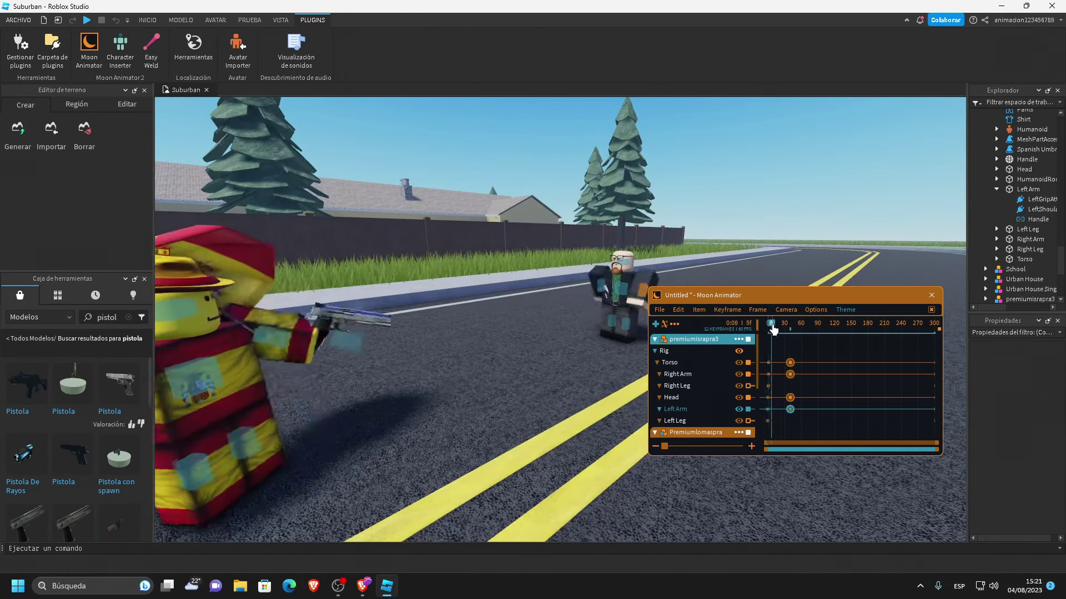
mouse_move(771, 325)
left_mouse_down()
mouse_move(780, 325)
mouse_move(755, 326)
left_mouse_up()
key("space")
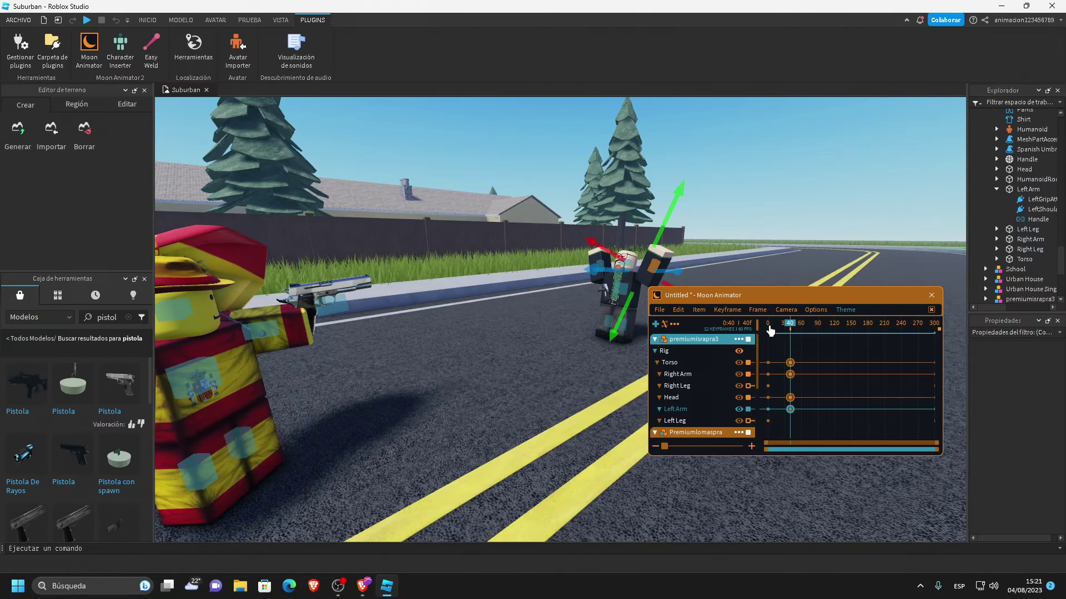
left_click(765, 329)
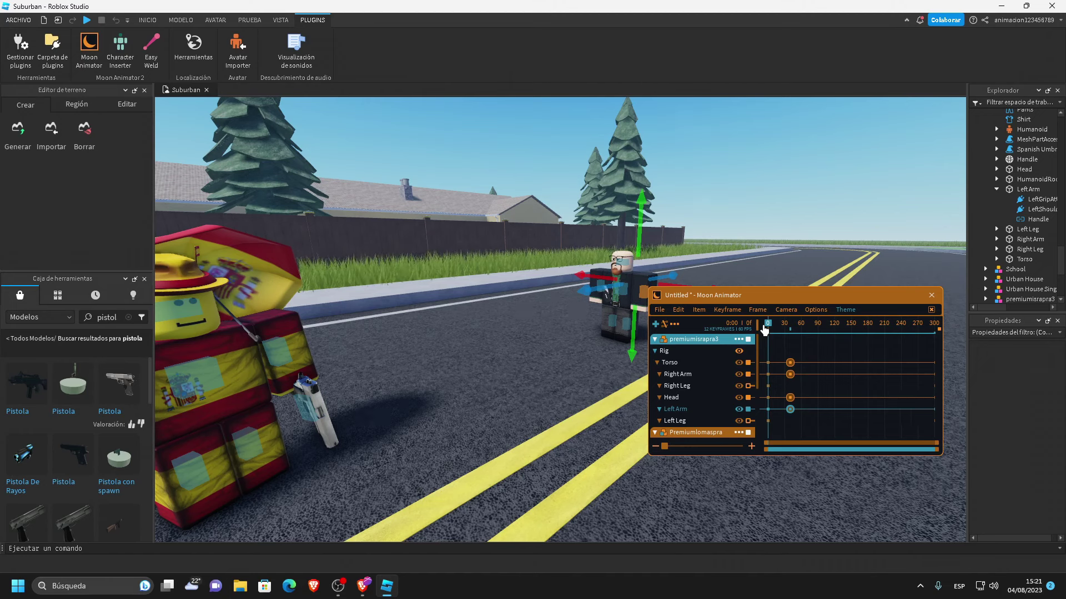
Add frame 0 keyframes for all of the bearded character's rig parts and move them to frame 20
left_click(681, 352)
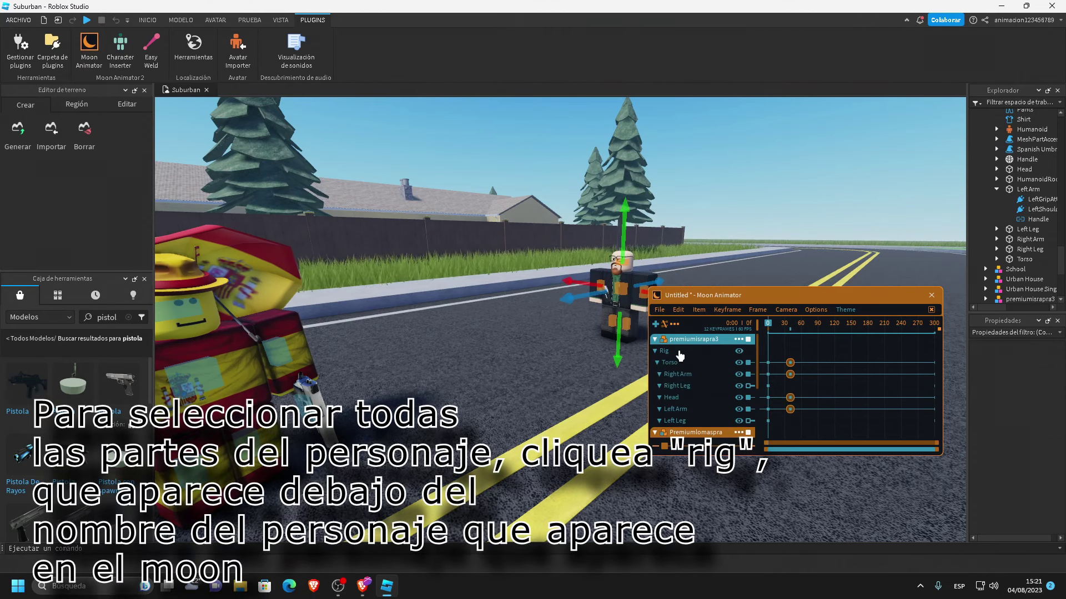
key("plus")
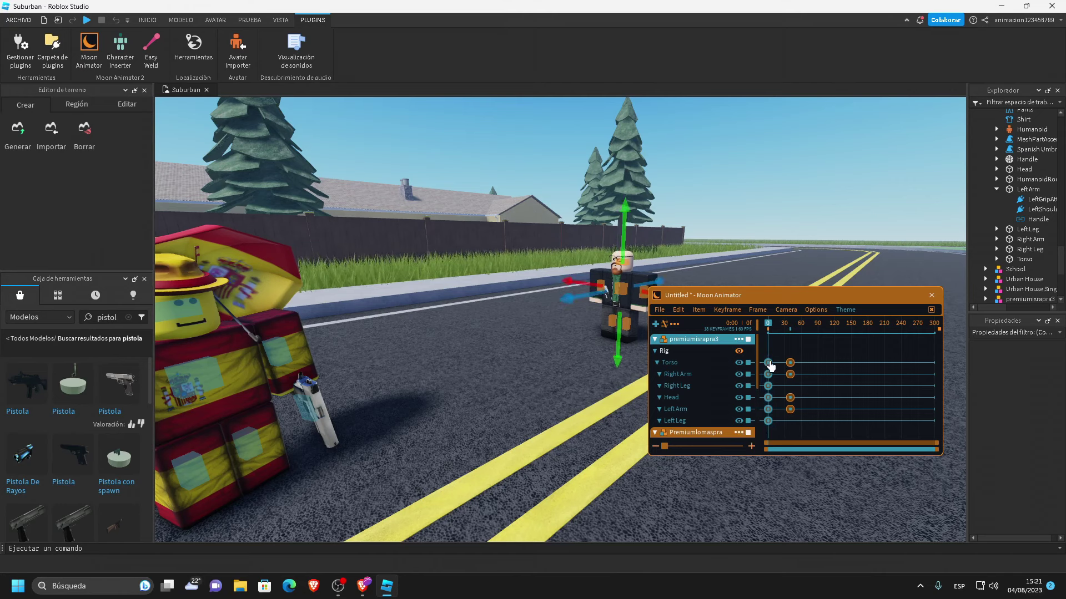
left_click_drag(773, 366, 783, 368)
Play back the delayed arm-raising movement from frame 0 several times and examine the bearded character up close
key("space")
key("space")
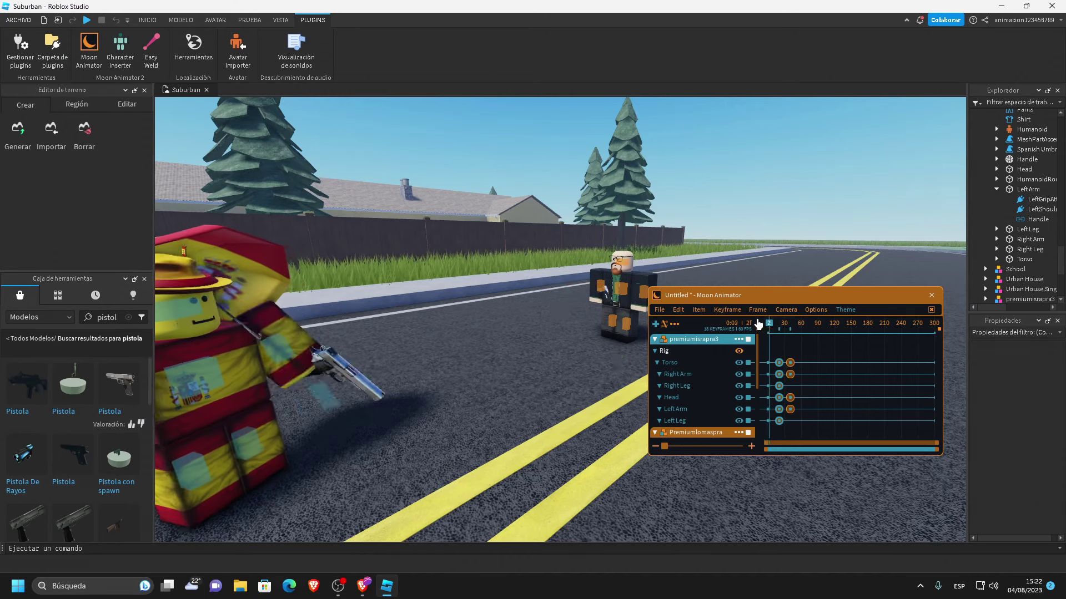
left_click(766, 325)
key("space")
key("space")
left_click(767, 326)
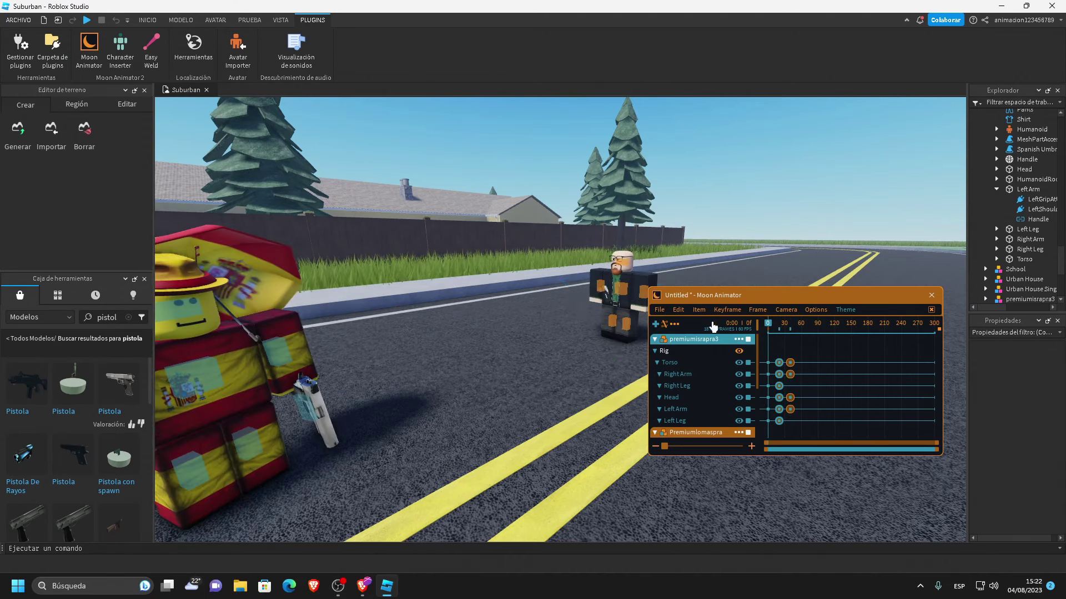
scroll(588, 303, "down", 2)
right_click_drag(589, 303, 555, 303)
key("space")
left_click_drag(789, 324, 761, 325)
key("space")
right_click_drag(694, 260, 766, 244)
scroll(694, 259, "up", 2)
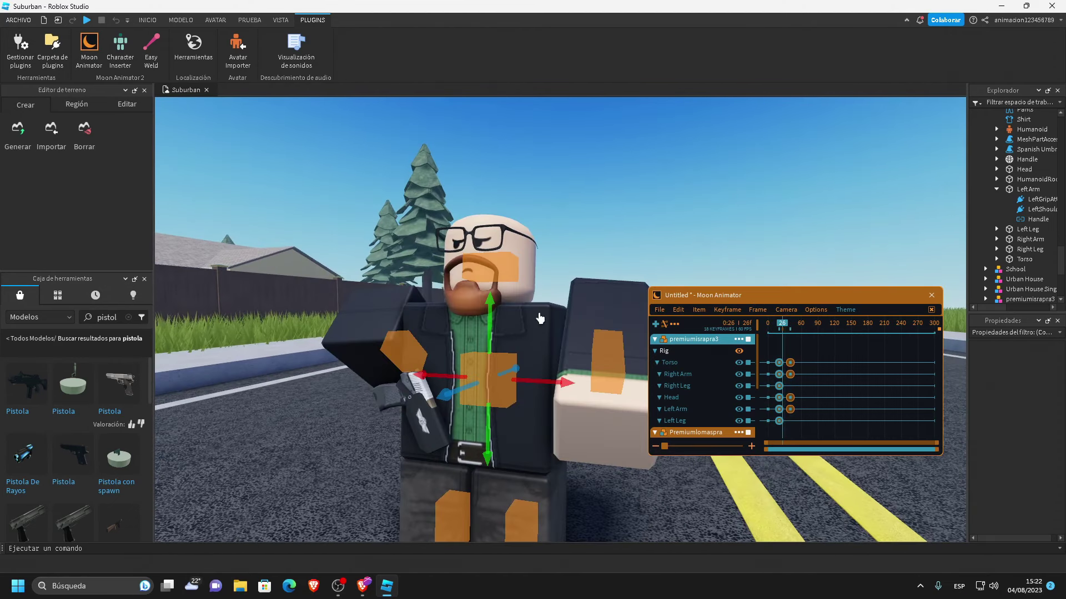
Move the playhead to frame 20 and advance it frame by frame to frame 34 to examine the arm-raising movement
left_click_drag(780, 324, 785, 328)
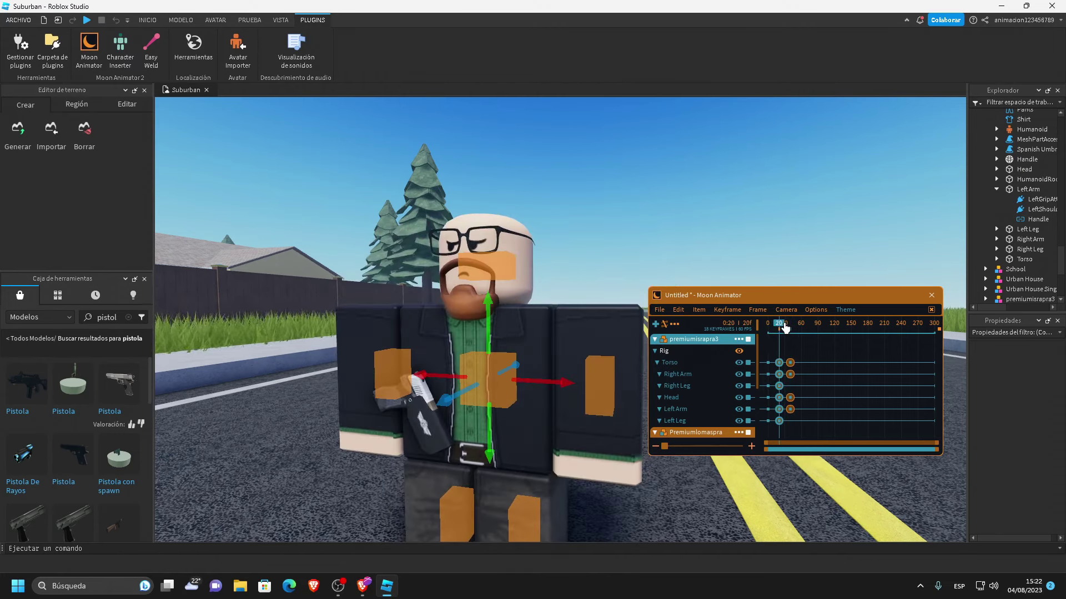
key("6")
key("6")
key("6")
key("6")
key("6")
key("6")
key("6")
key("6")
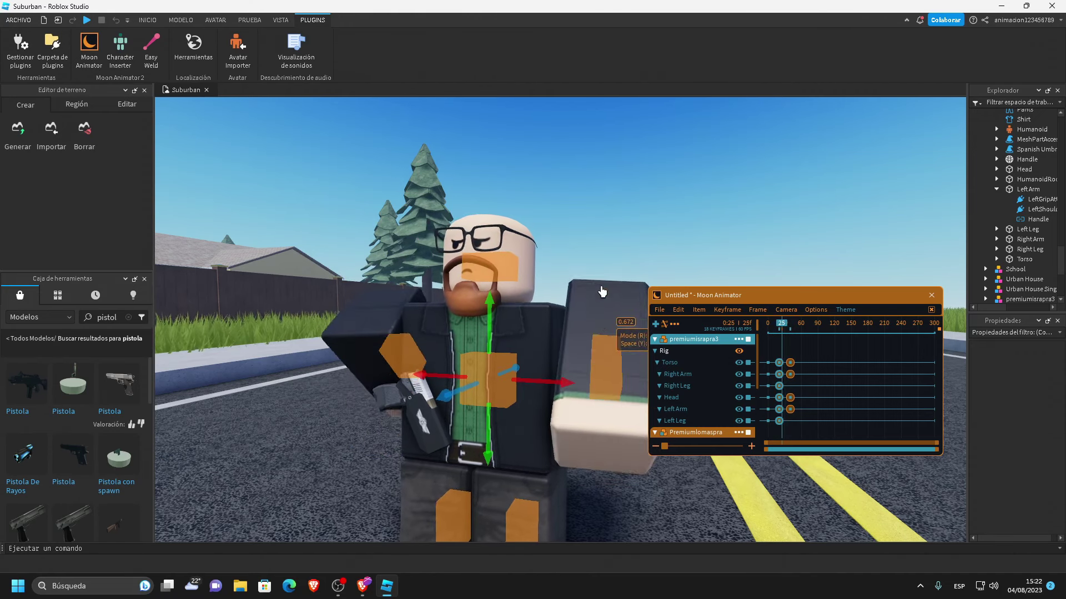
key("6")
key("6")
key("6")
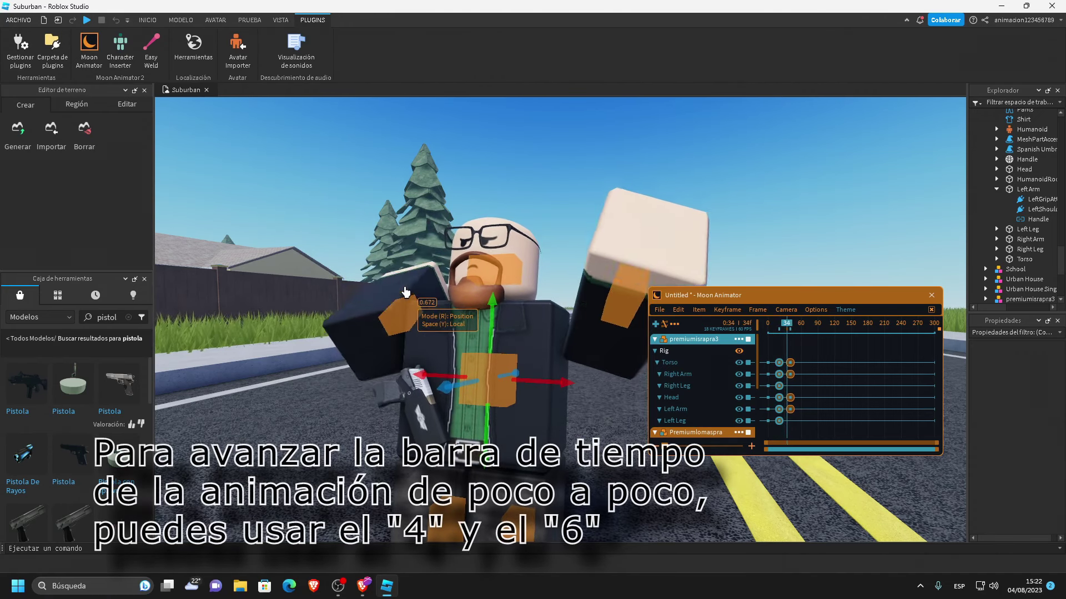
Step the playhead back frame by frame from frame 34 to frame 23 to examine the bearded character's arm-raising movement
key("4")
key("4")
key("4")
key("4")
key("4")
key("4")
key("4")
key("4")
key("4")
key("4")
key("4")
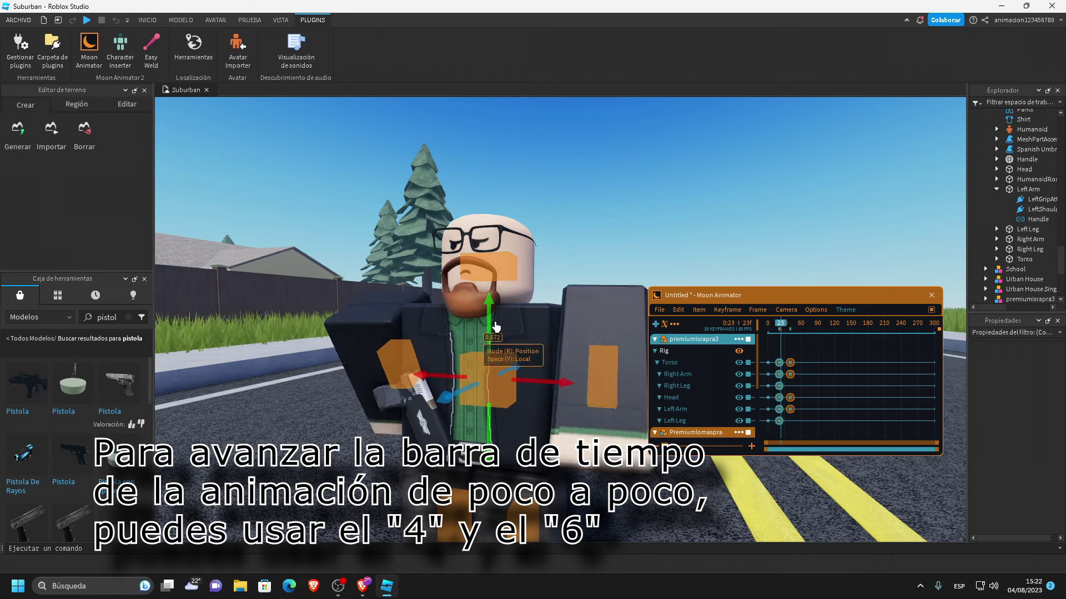
Delete the bearded character's Right Arm keyframe at frame 40 and rotate the arm into a raised, outward-tilted pose at that frame
left_click_drag(781, 327, 789, 327)
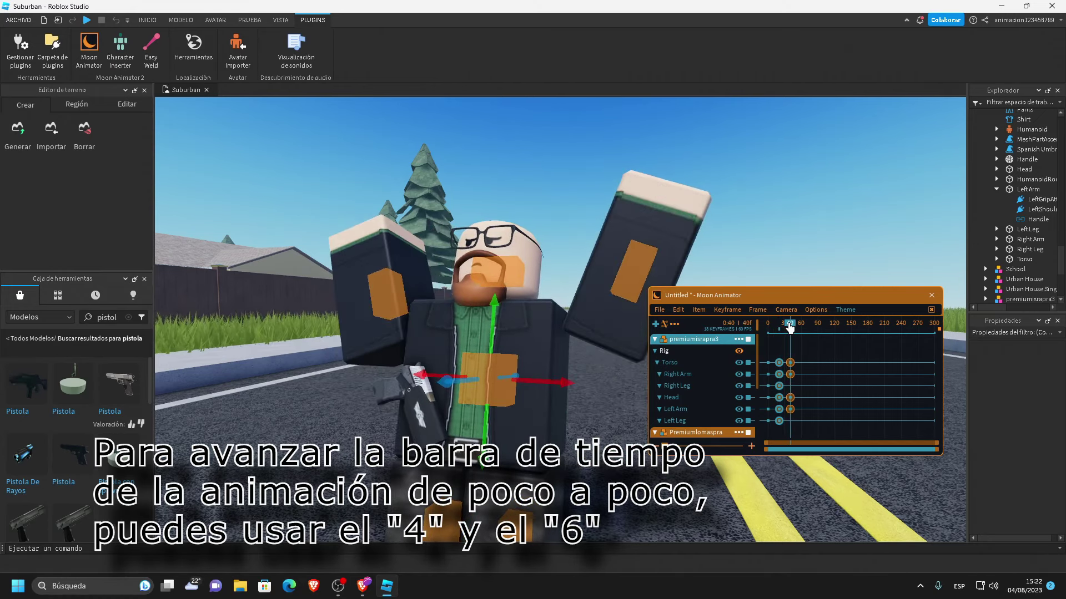
left_click(786, 373)
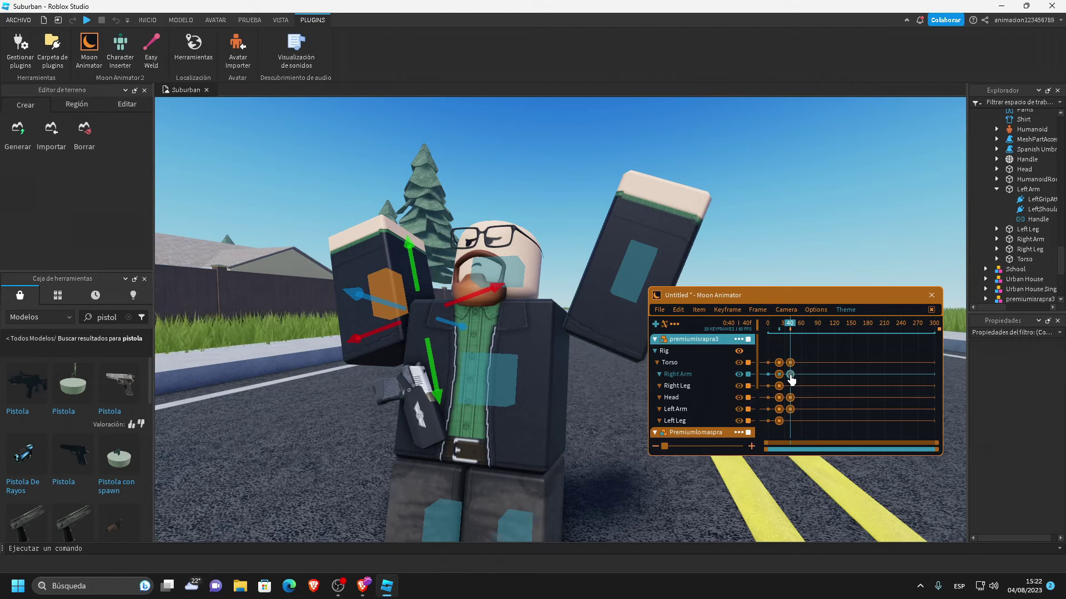
key("Delete")
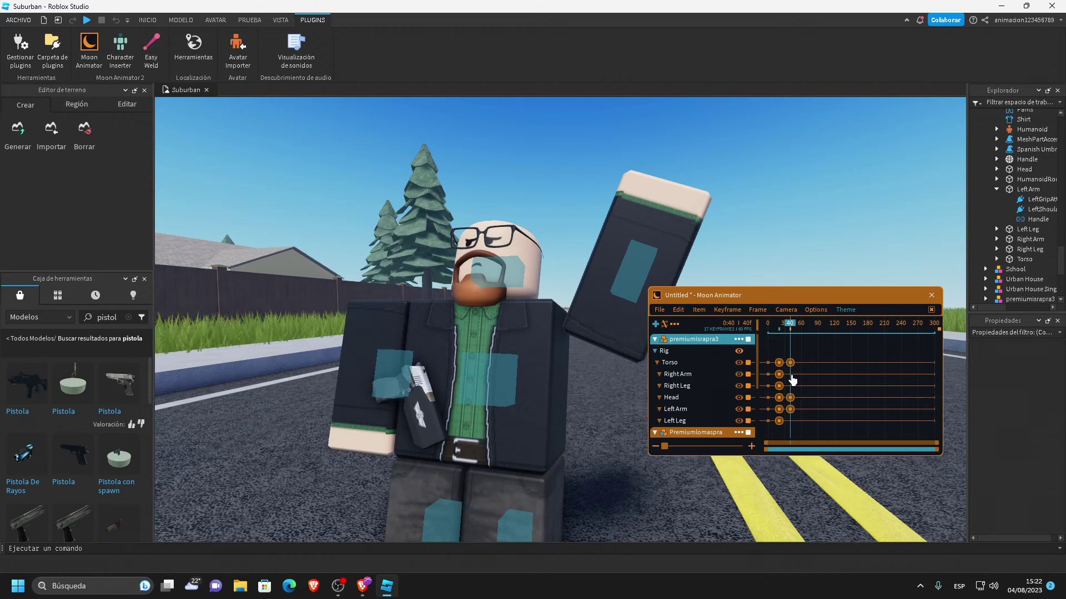
left_click(391, 355)
key("r")
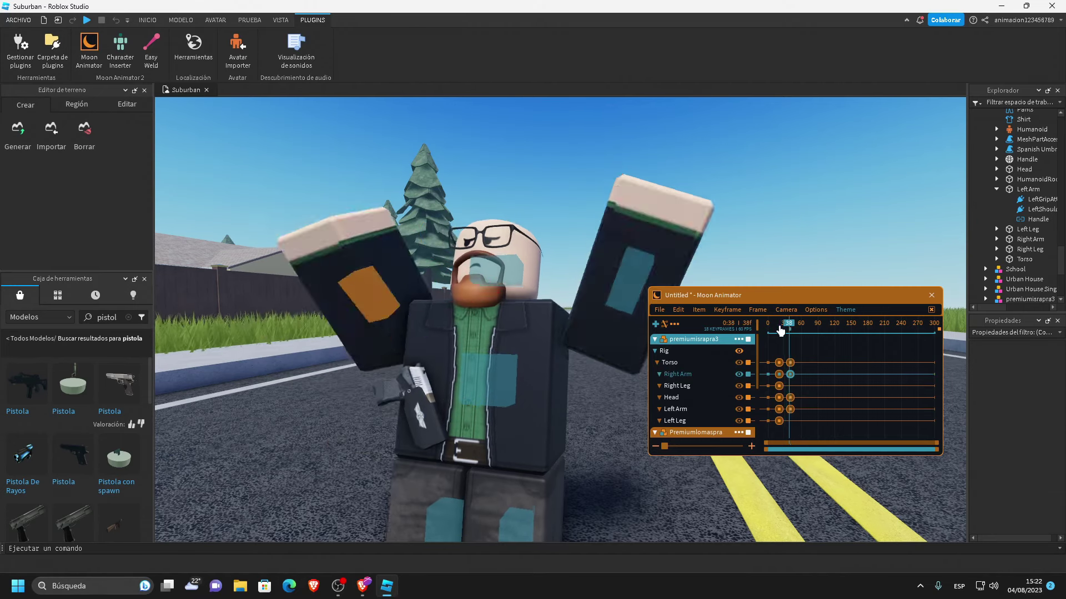
left_click_drag(780, 331, 767, 358)
Apply the Quint easing style to the bearded character's frame 20 keyframes
scroll(776, 361, "down", 3)
left_click_drag(758, 394, 758, 358)
key("7")
left_click(842, 463)
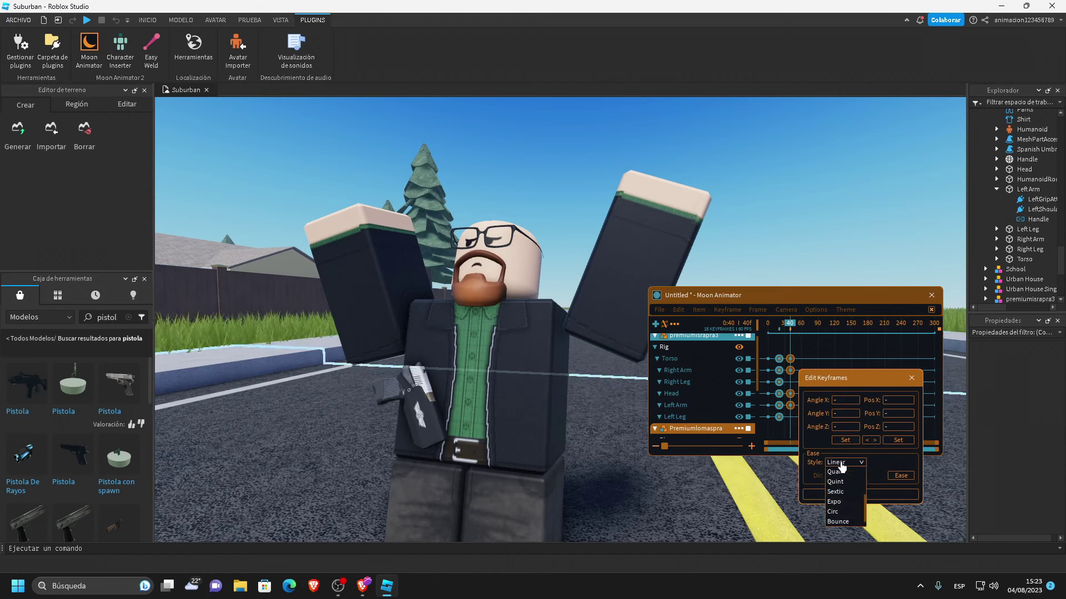
left_click(837, 483)
left_click(845, 495)
Return the playhead to frame 0 and select the face decal inside the pistol character's Head in the object hierarchy
left_click(783, 325)
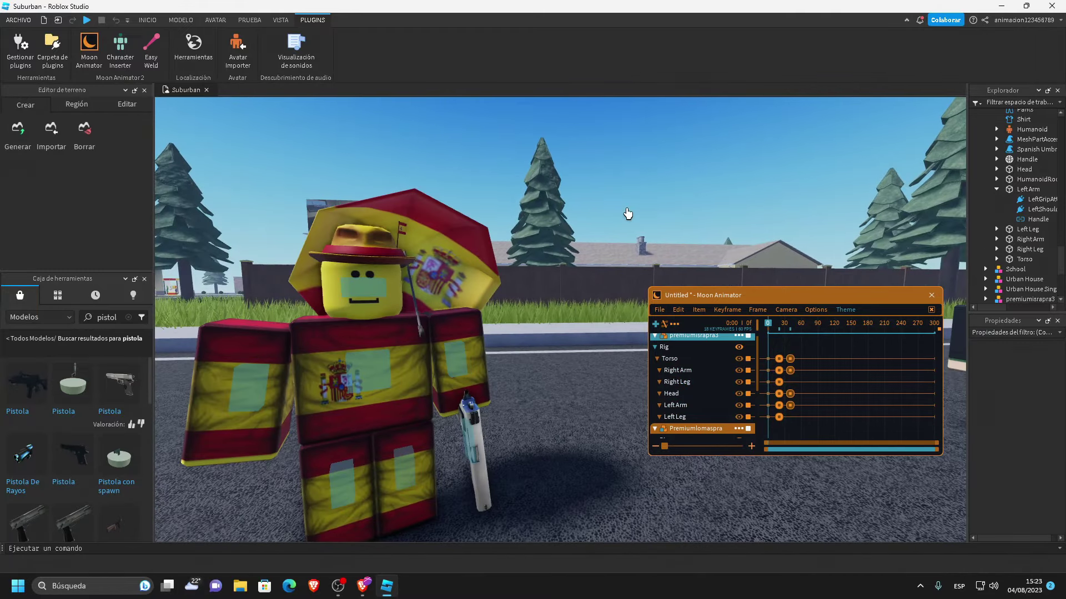
key("w")
key("a")
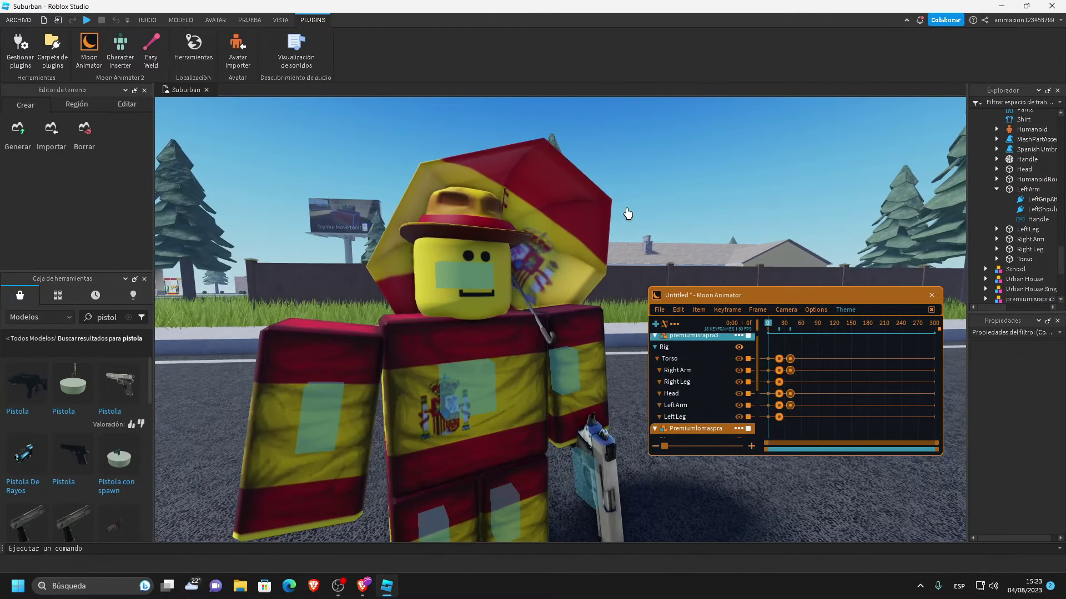
key("a")
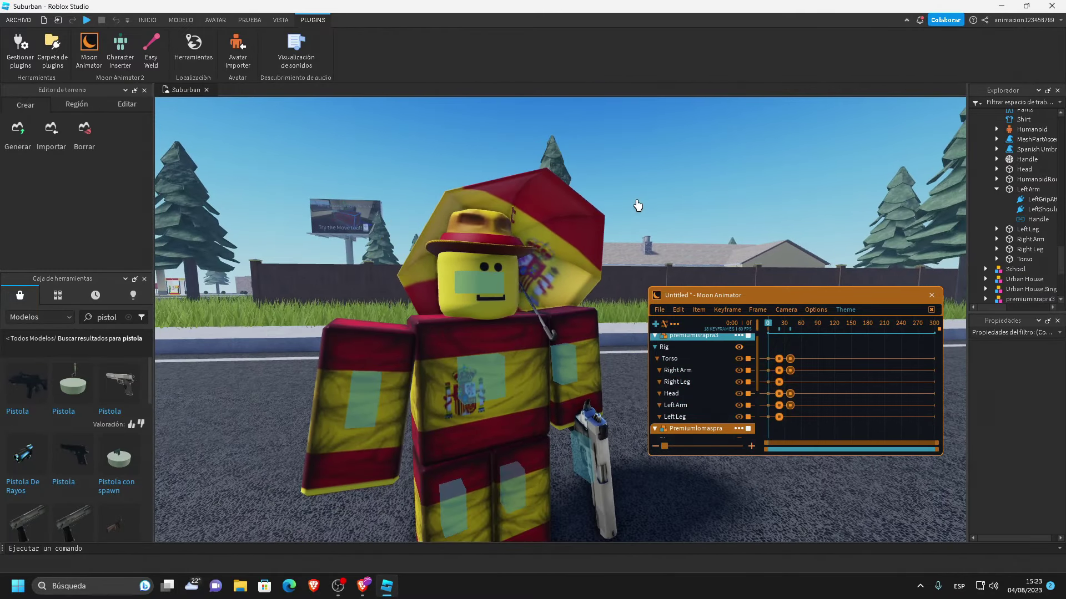
scroll(1023, 139, "up", 5)
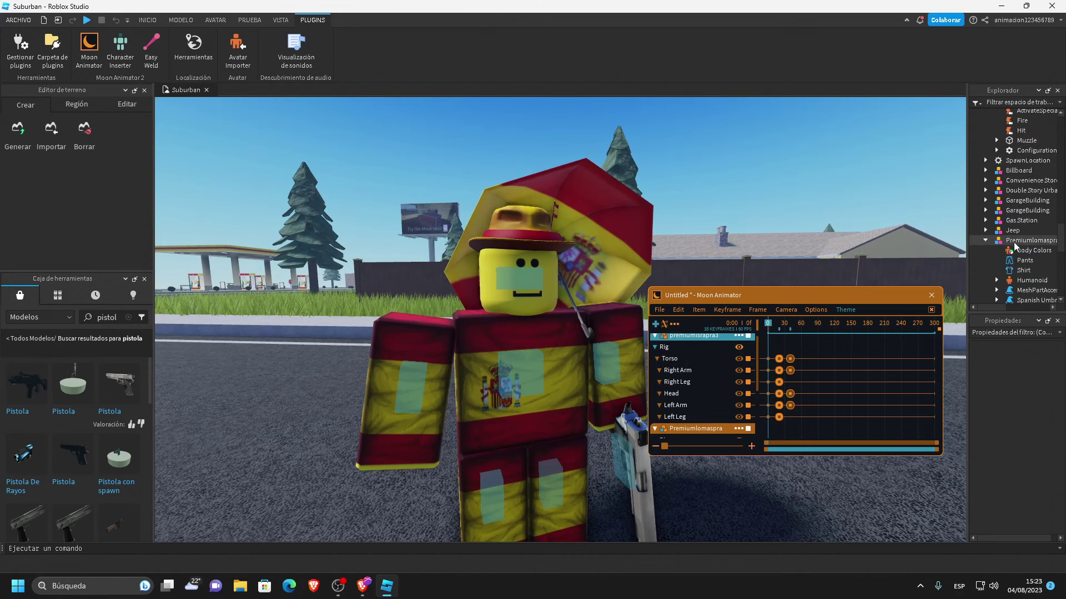
left_click_drag(966, 218, 906, 220)
scroll(955, 222, "down", 1)
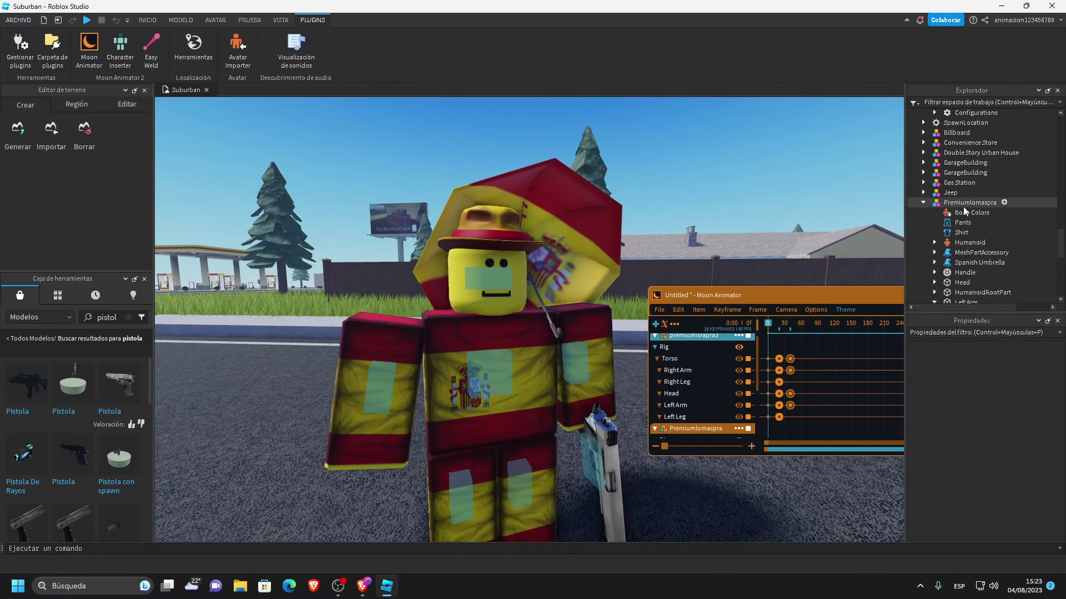
left_click(959, 204)
scroll(959, 222, "down", 2)
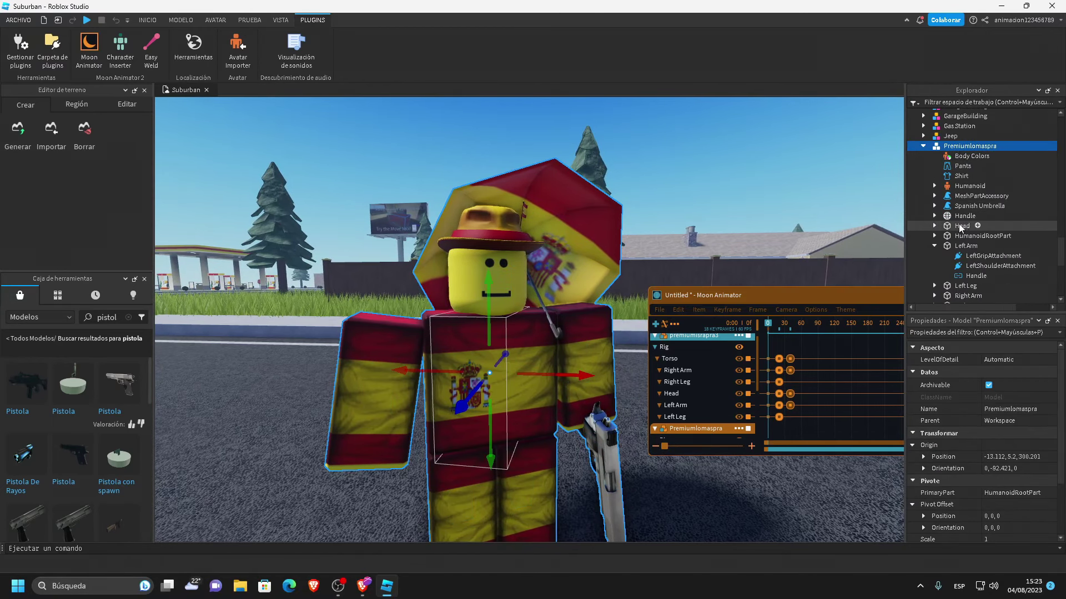
left_click(957, 227)
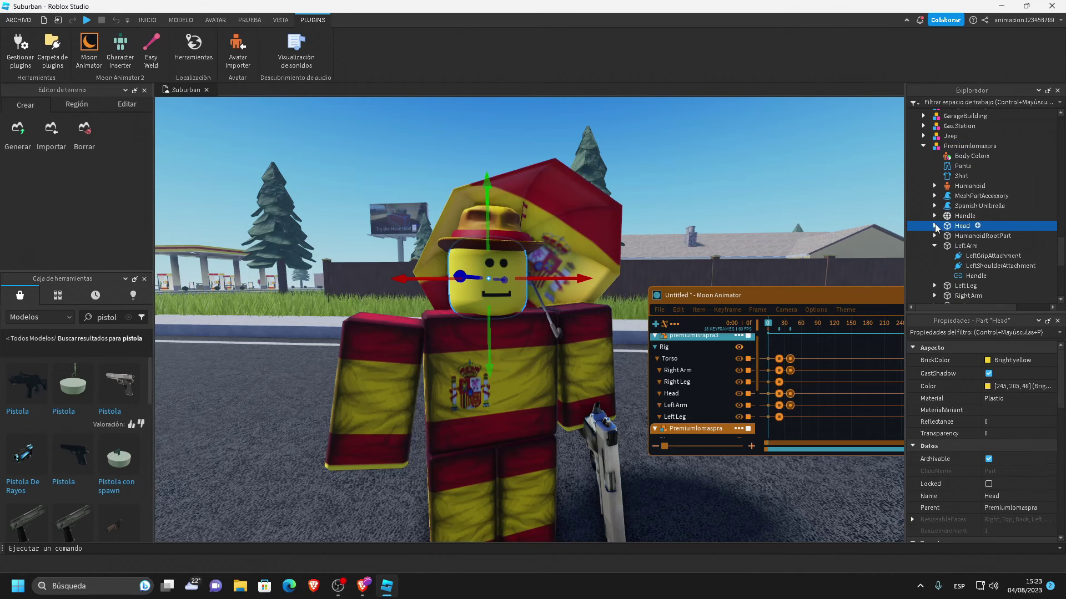
left_click(936, 226)
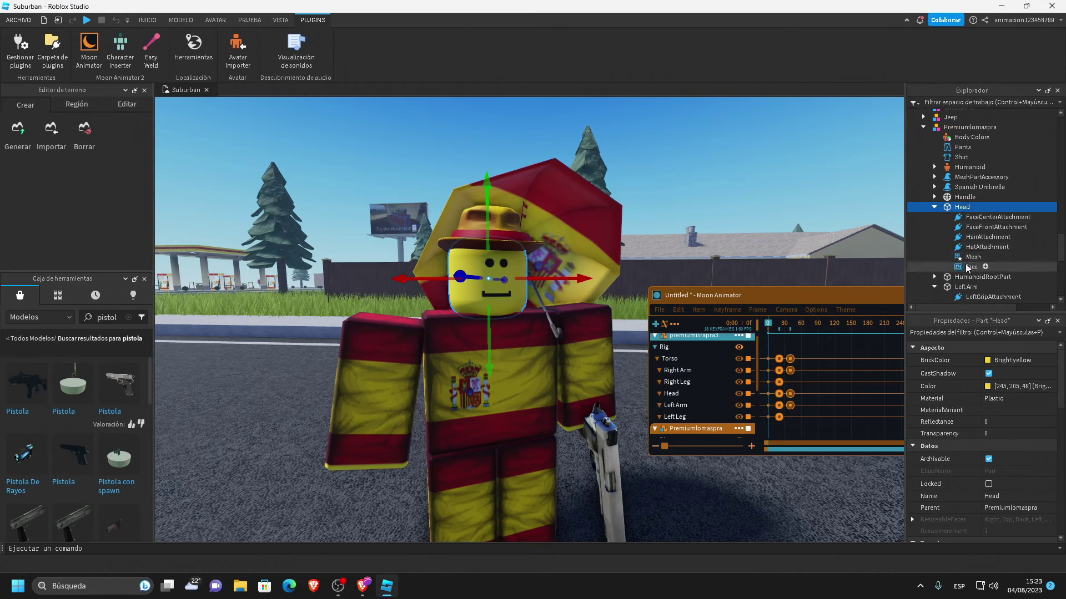
left_click(970, 268)
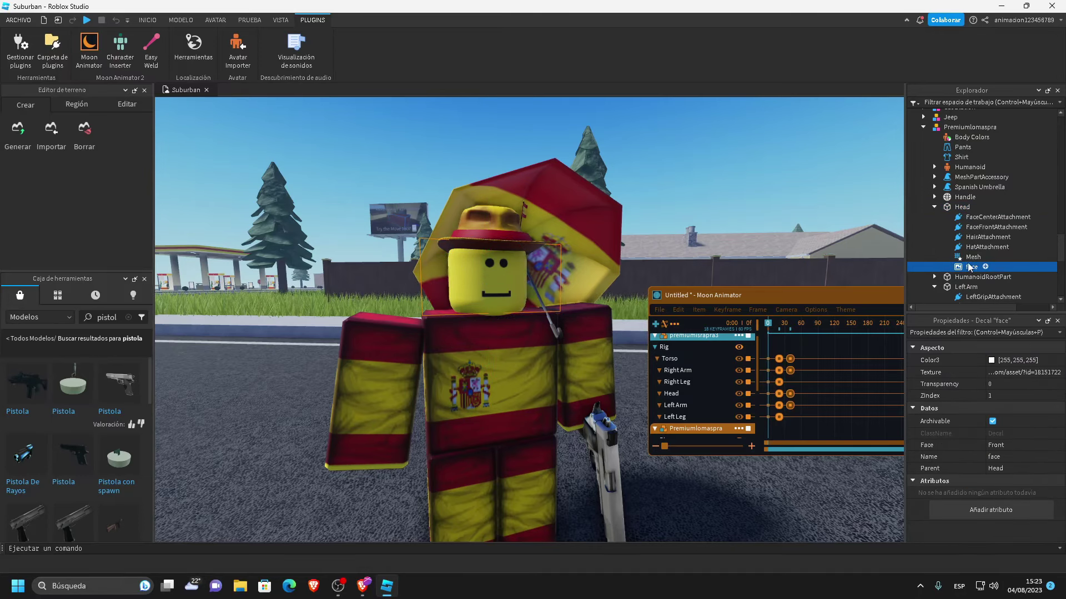
Add the pistol character's face decal to the animation as an item with only its Texture property
left_click(704, 311)
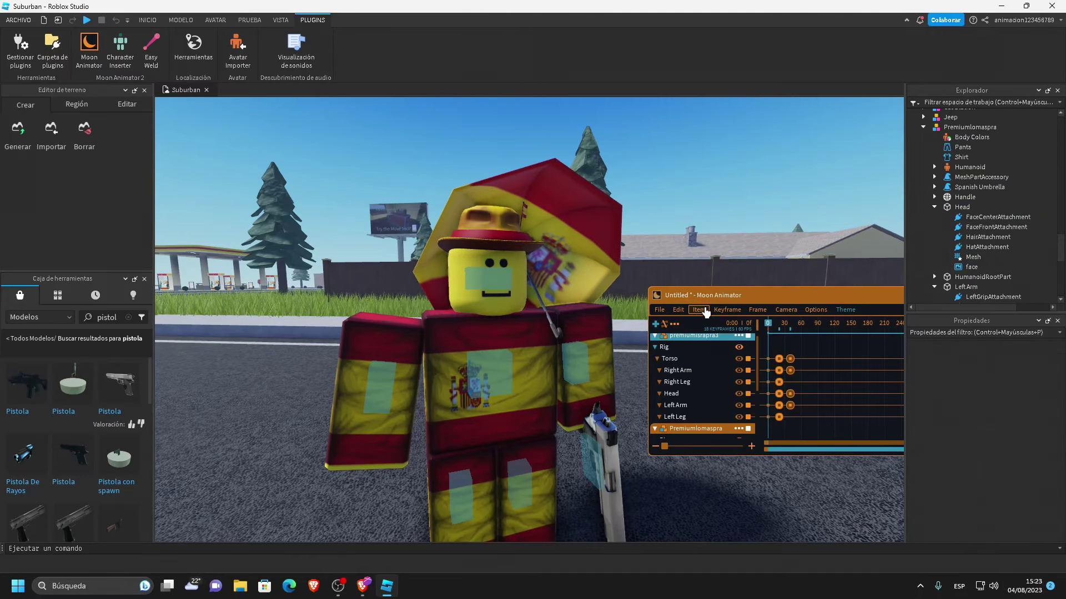
left_click(699, 311)
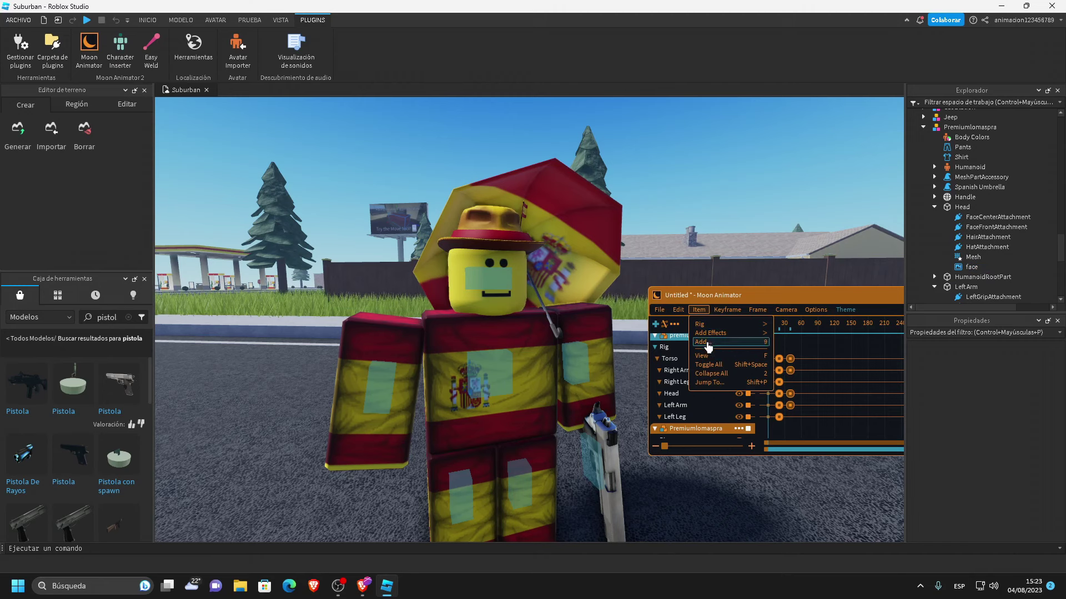
left_click(707, 342)
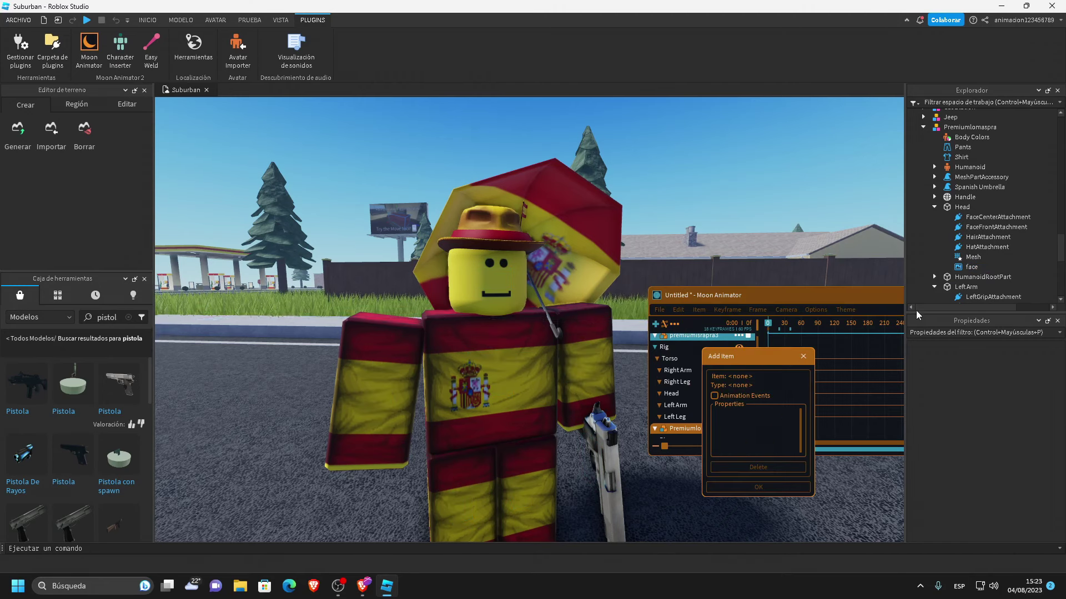
left_click(971, 267)
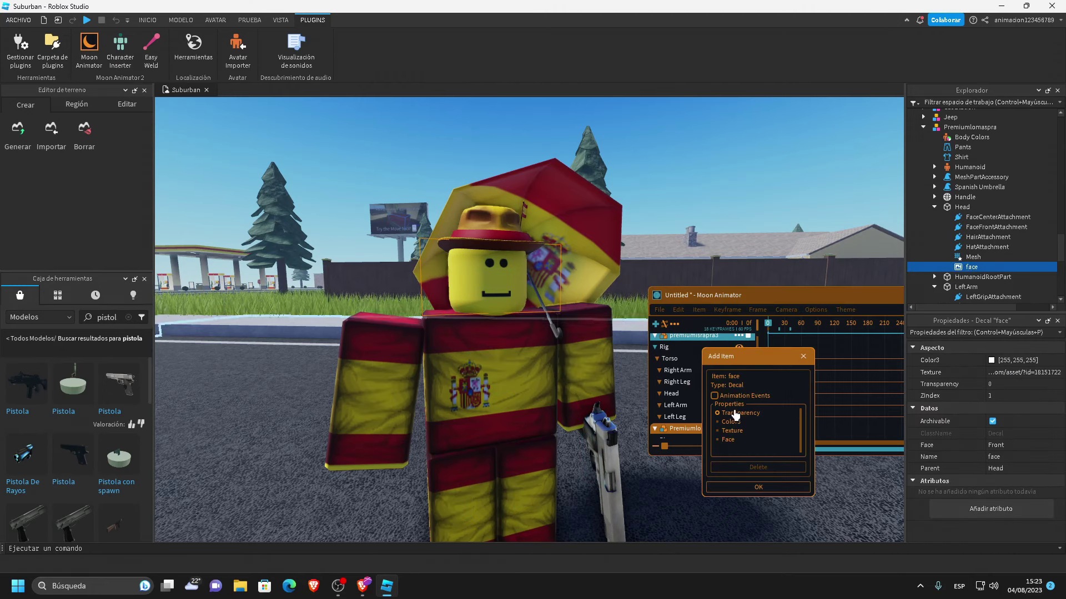
left_click(727, 431)
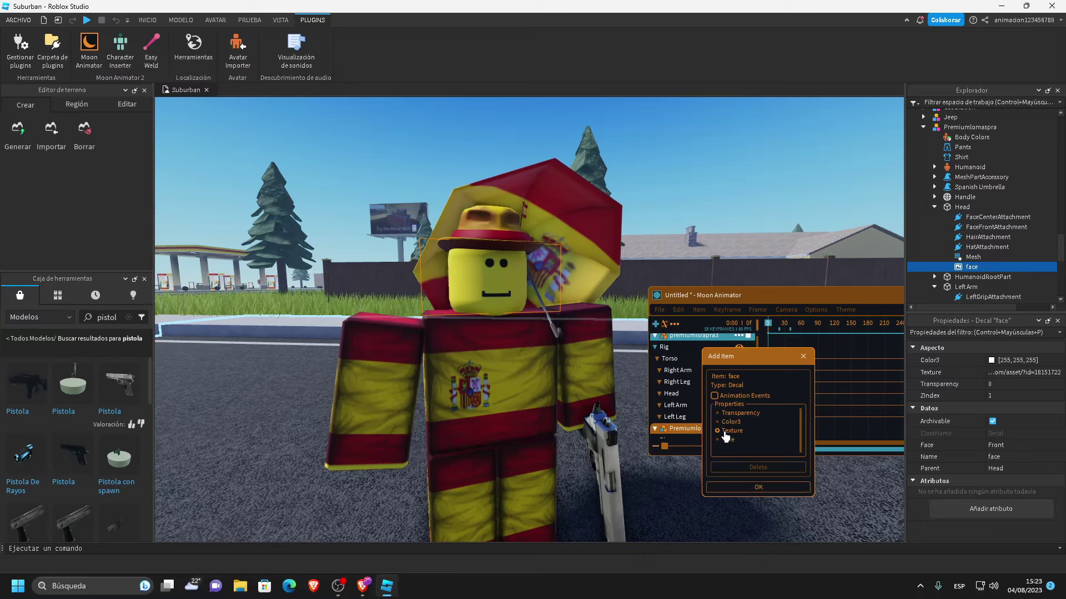
left_click(758, 489)
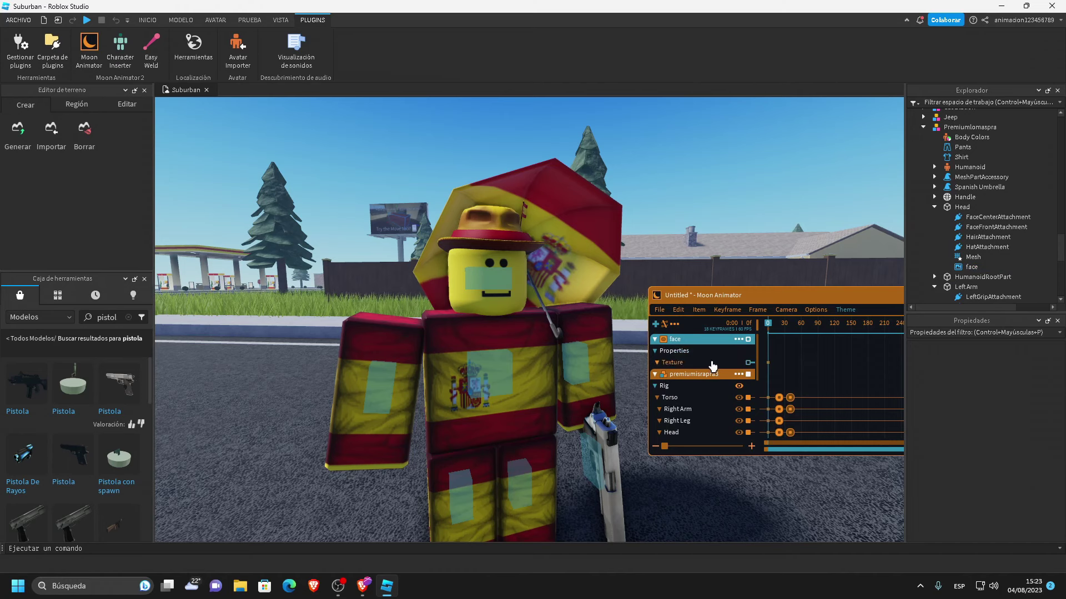
Add Texture keyframes for the face at frames 0 and 20
key("plus")
left_click_drag(768, 323, 766, 323)
scroll(804, 356, "up", 3)
scroll(800, 397, "down", 1)
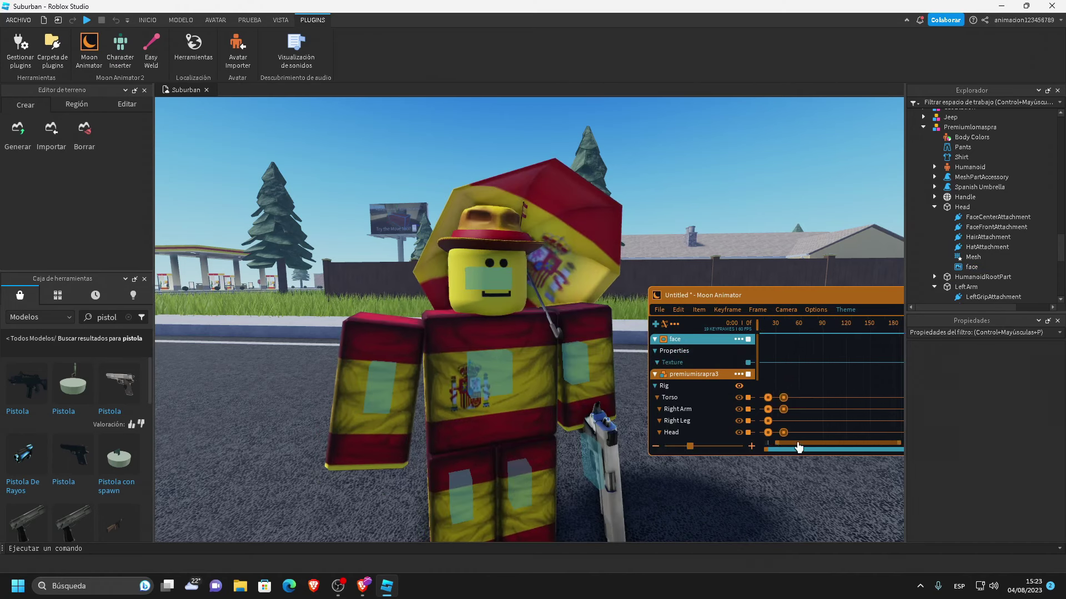
left_click_drag(798, 446, 787, 446)
left_click_drag(768, 328, 782, 326)
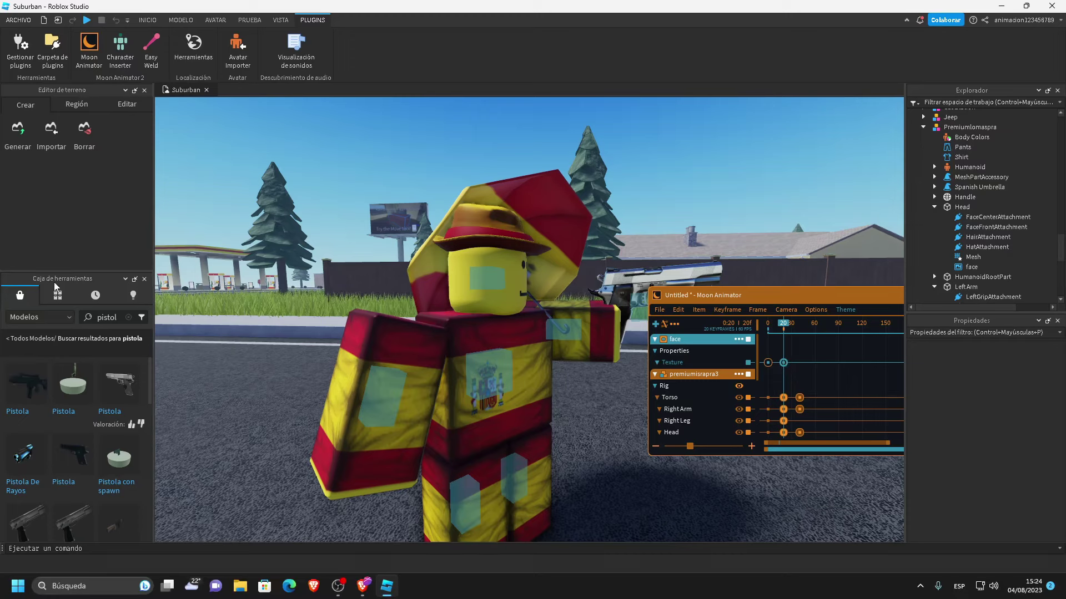
Switch the toolbox to images and filter them to the creator notive, including unverified creators
left_click(39, 318)
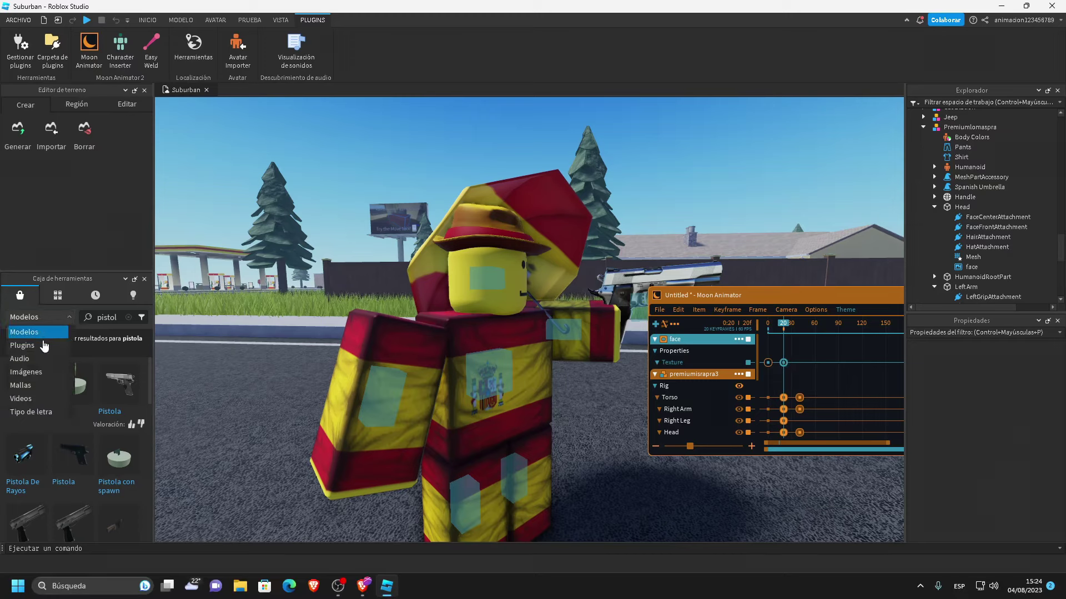
left_click(32, 372)
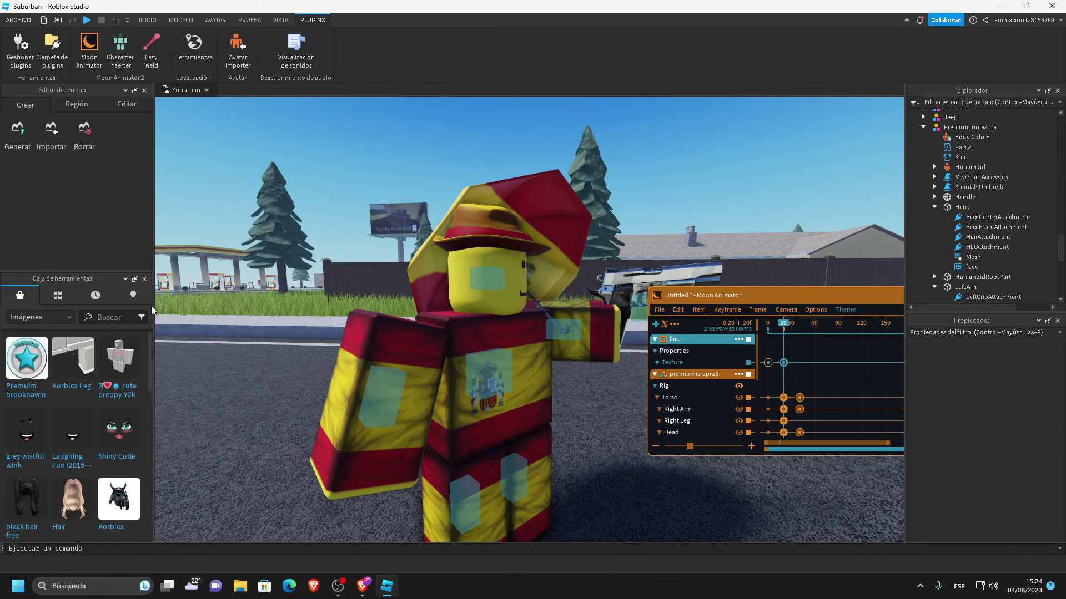
left_click_drag(152, 307, 194, 306)
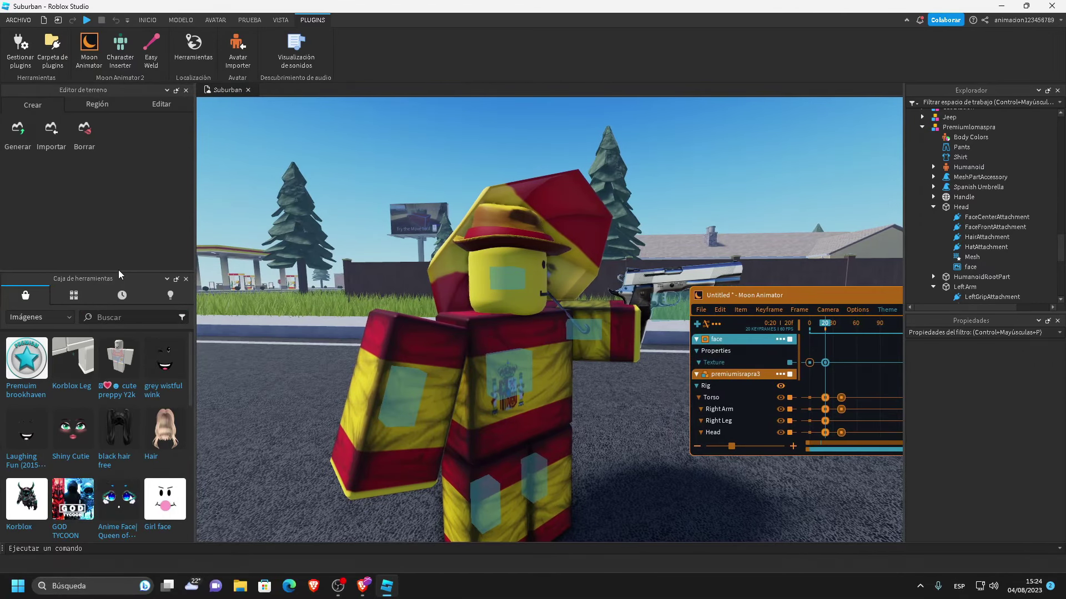
left_click_drag(115, 272, 115, 248)
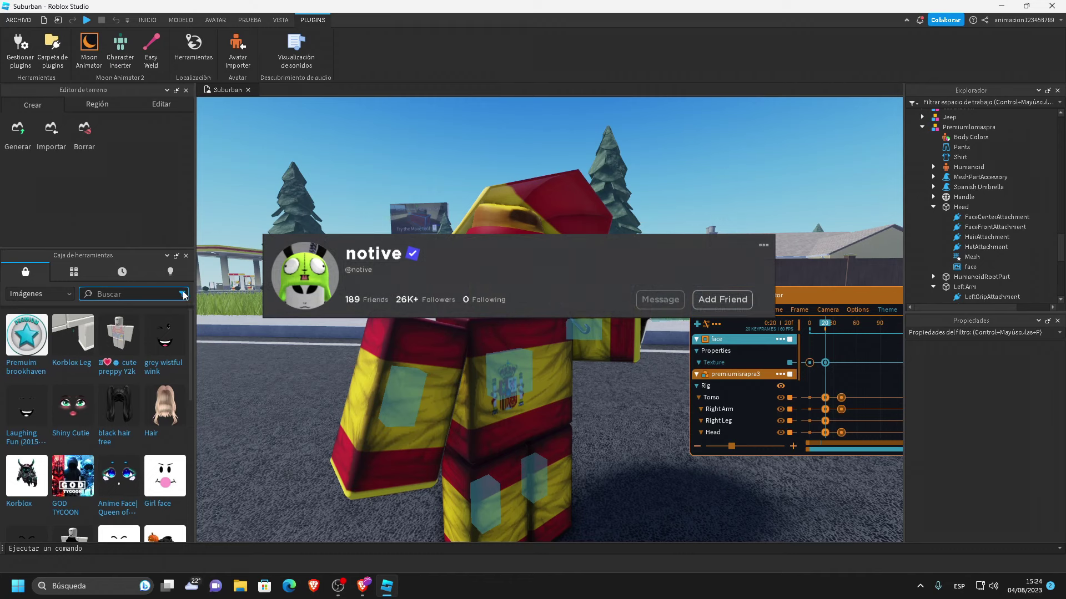
left_click(183, 294)
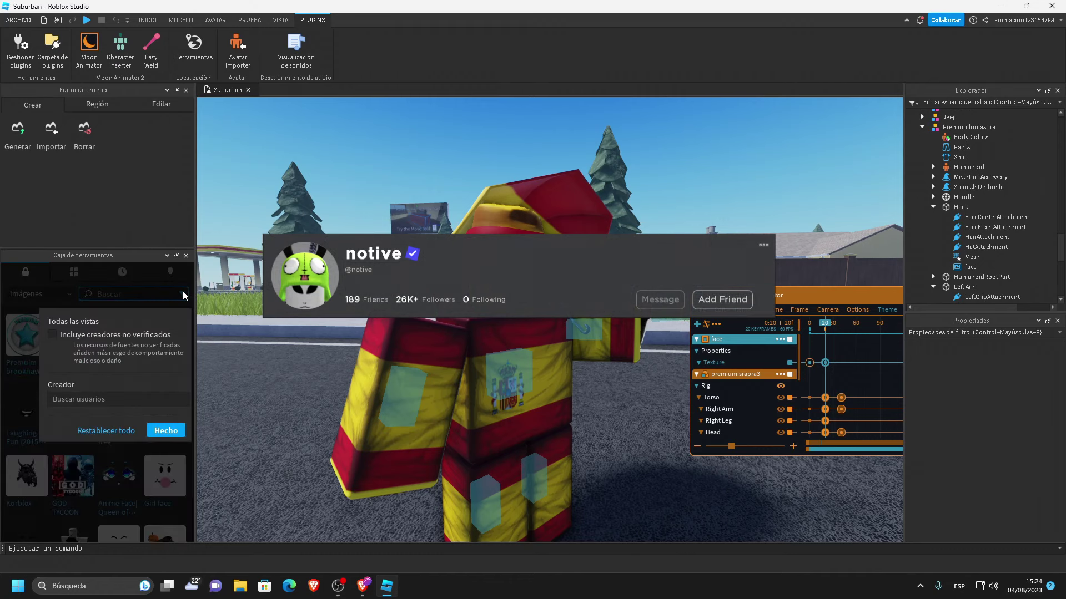
left_click(54, 334)
left_click(88, 400)
type("notive")
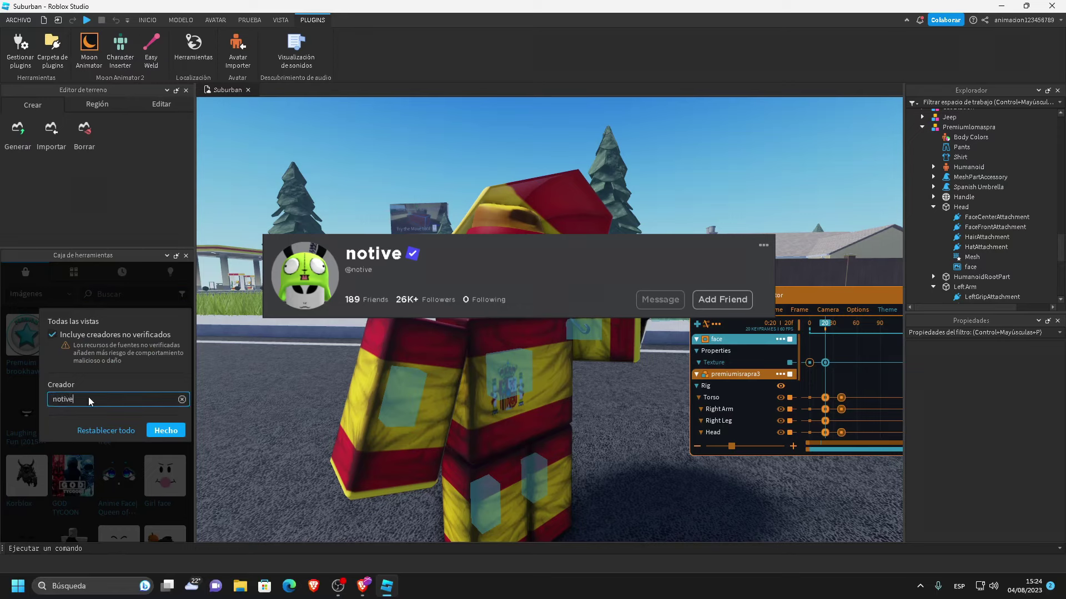
left_click(166, 430)
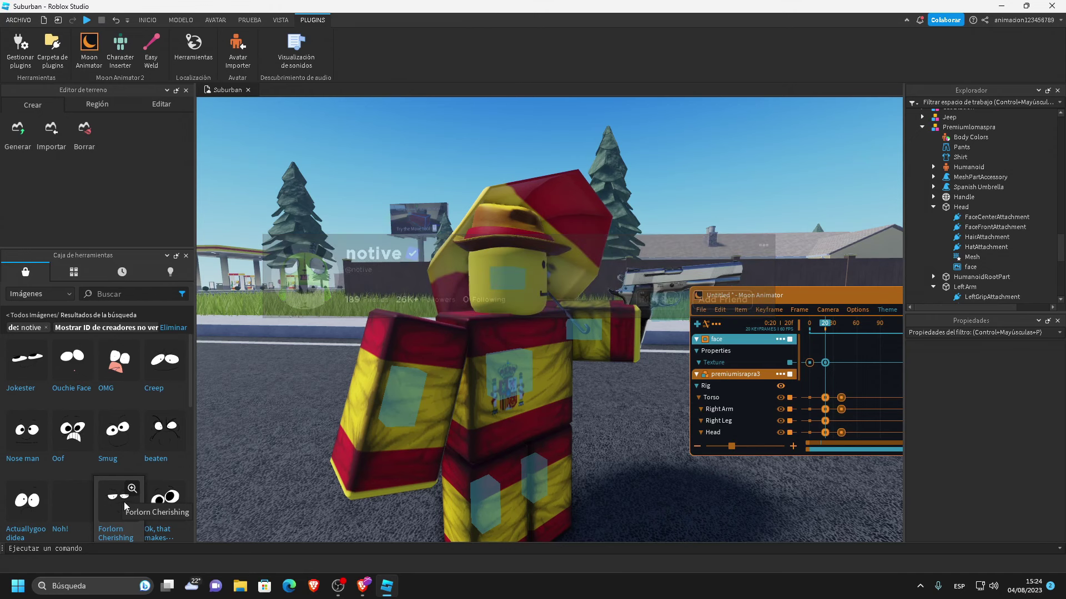
Insert the Forlorn Cherishing face image into the workspace and copy its asset ID
left_click(124, 502)
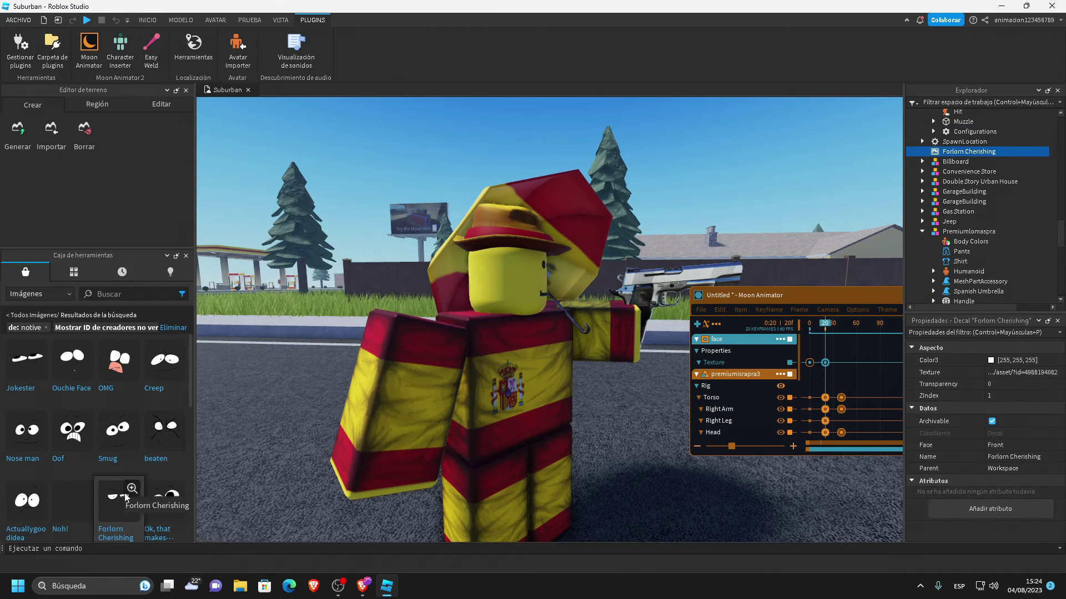
right_click(117, 505)
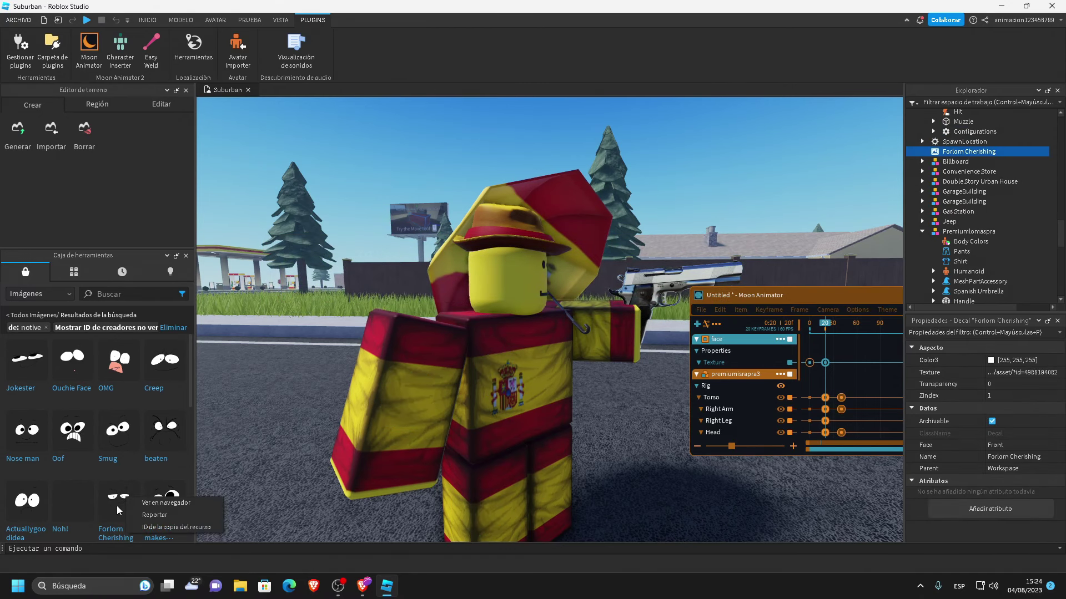
left_click(160, 527)
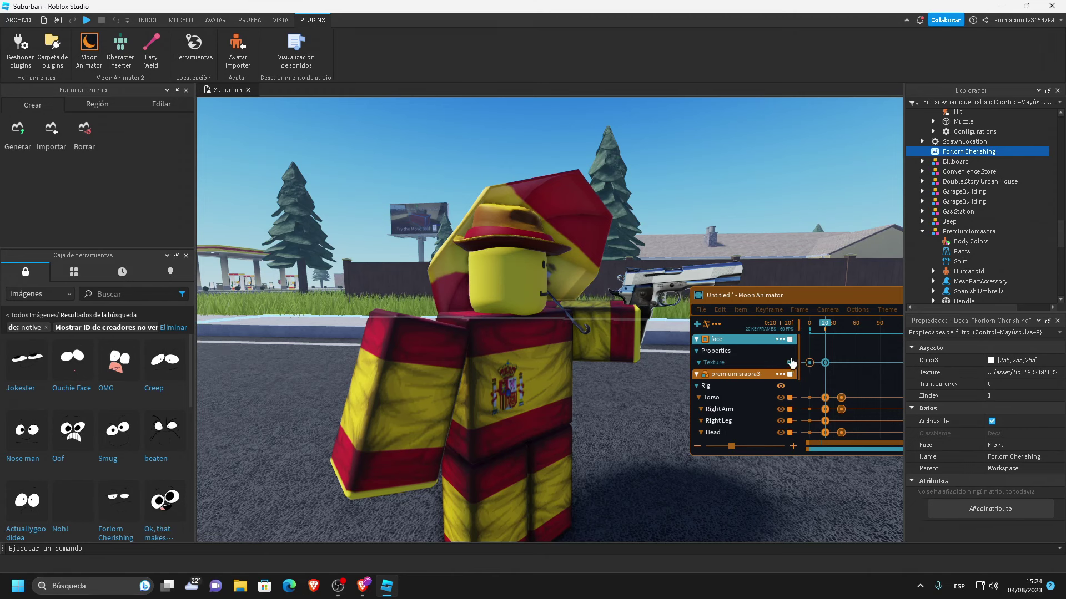
Replace the texture ID in the pistol character's face keyframe at frame 20 with the Forlorn Cherishing image's asset ID
left_click(828, 366)
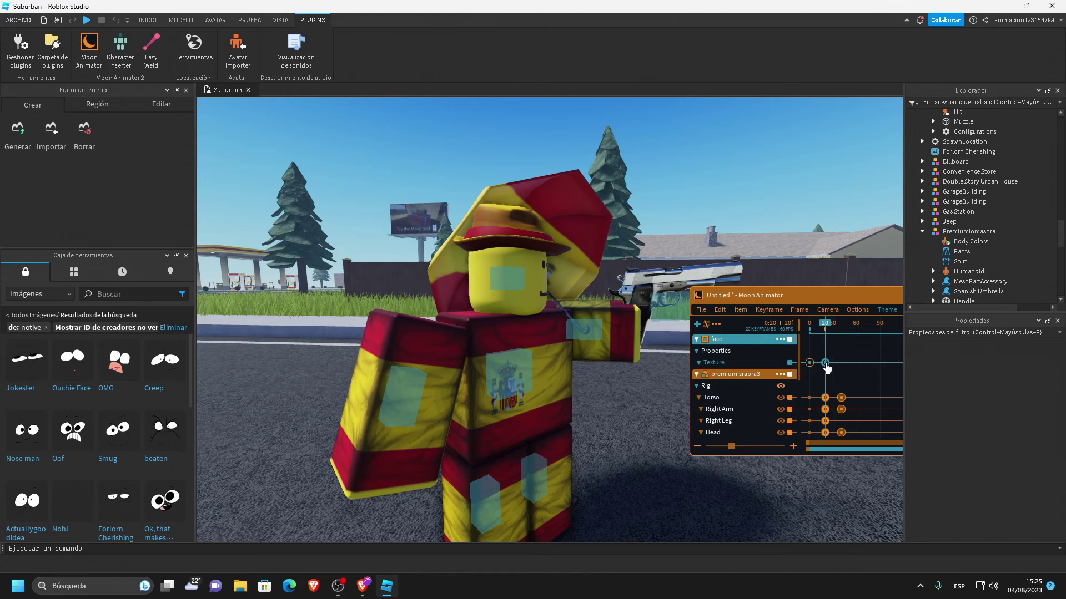
double_click(826, 363)
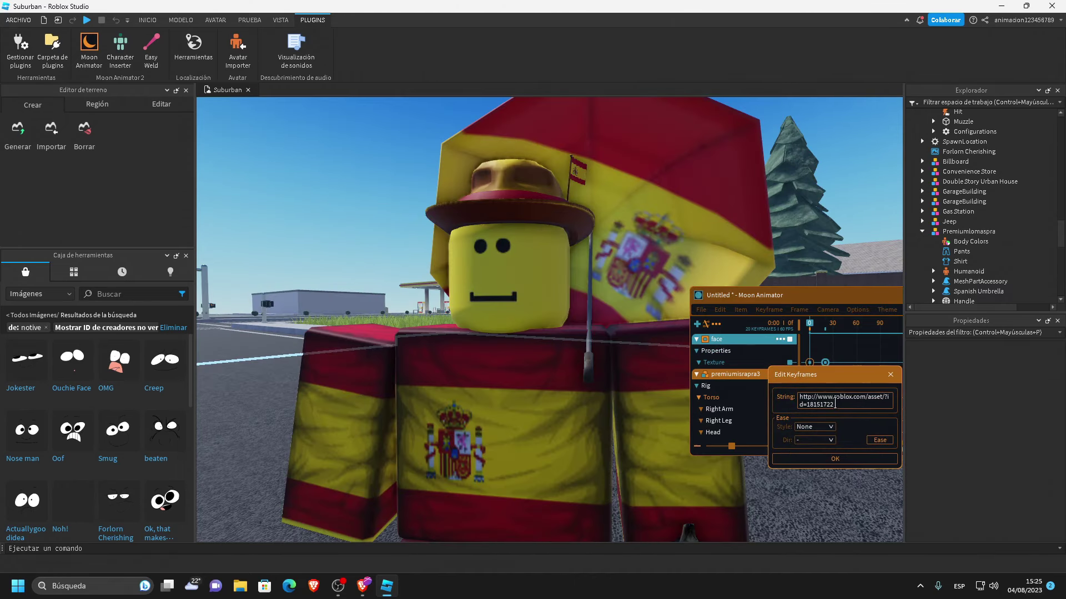
left_click_drag(834, 404, 809, 406)
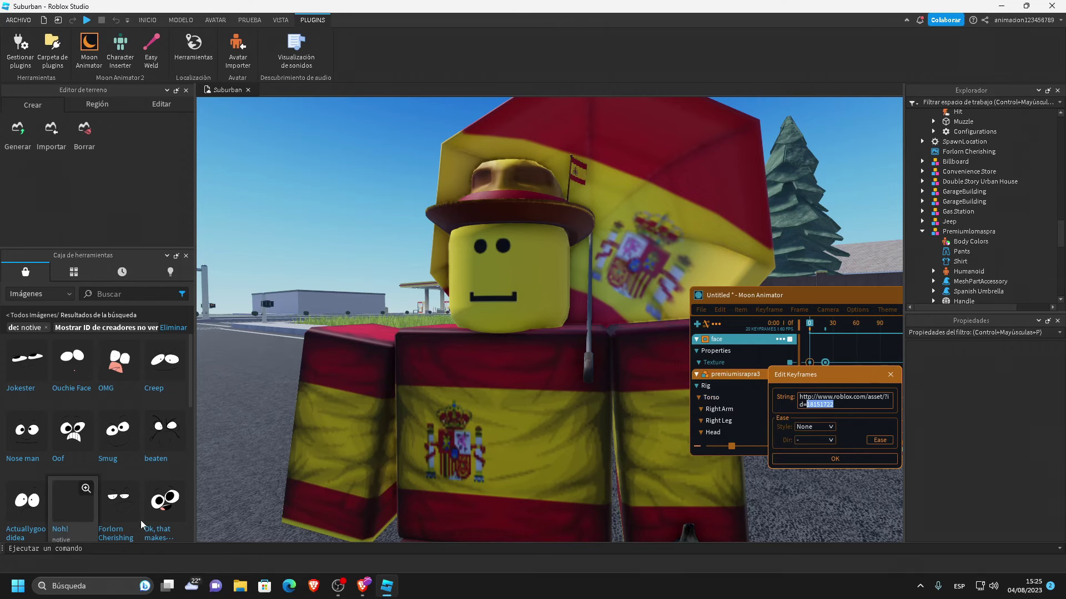
right_click(117, 516)
left_click(165, 544)
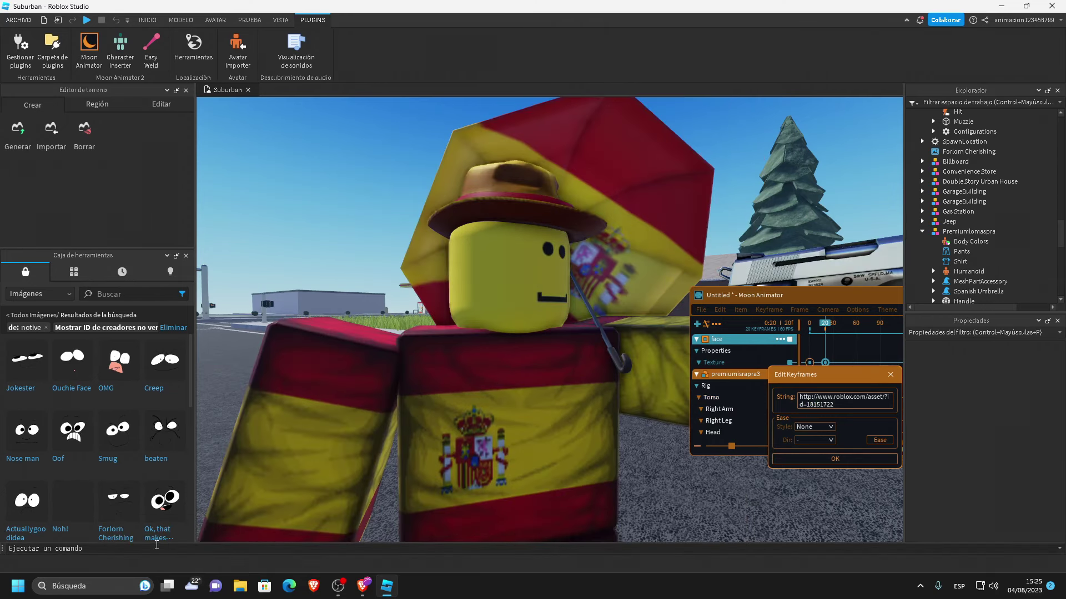
left_click_drag(838, 405, 808, 405)
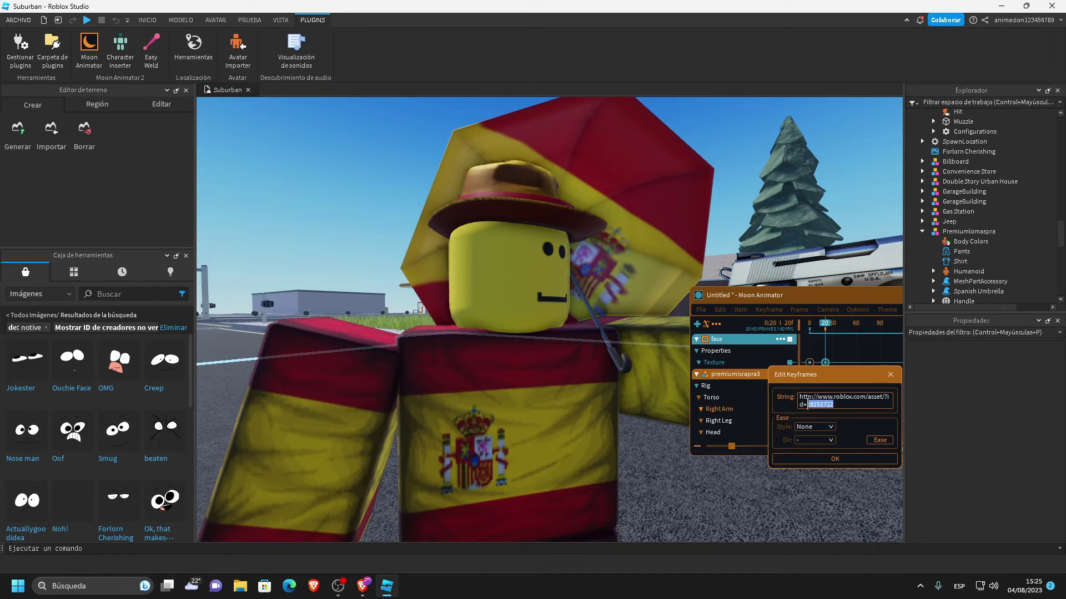
key("BackSpace")
key("ctrl+v")
left_click(841, 460)
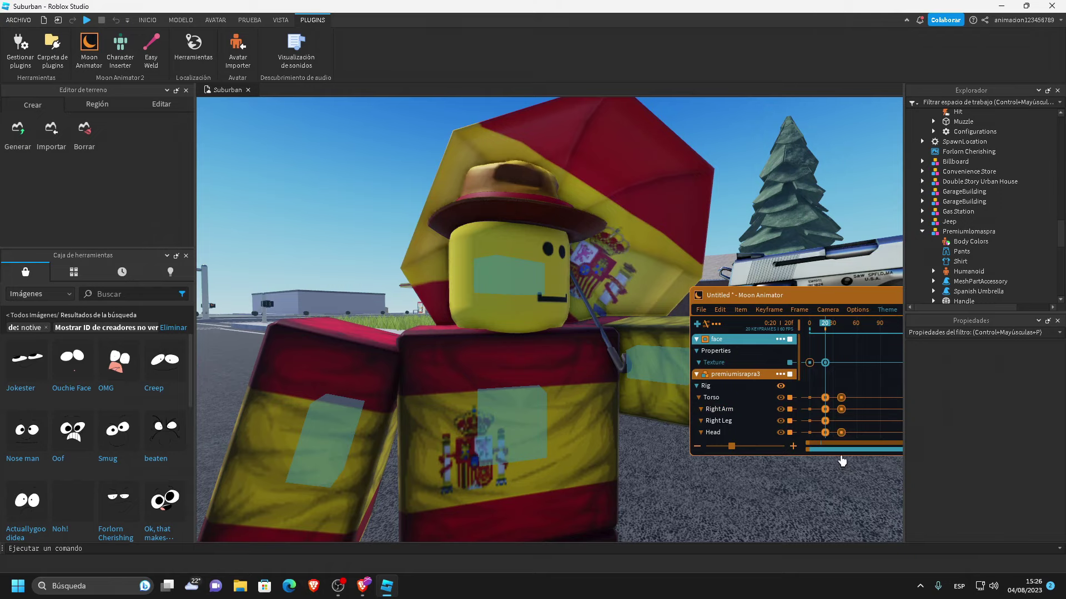
Examine the glasses-wearing character's pose and face at frames 0, 20 and 21 of the animation
right_click_drag(639, 254, 771, 304)
left_click(805, 327)
scroll(654, 300, "up", 8)
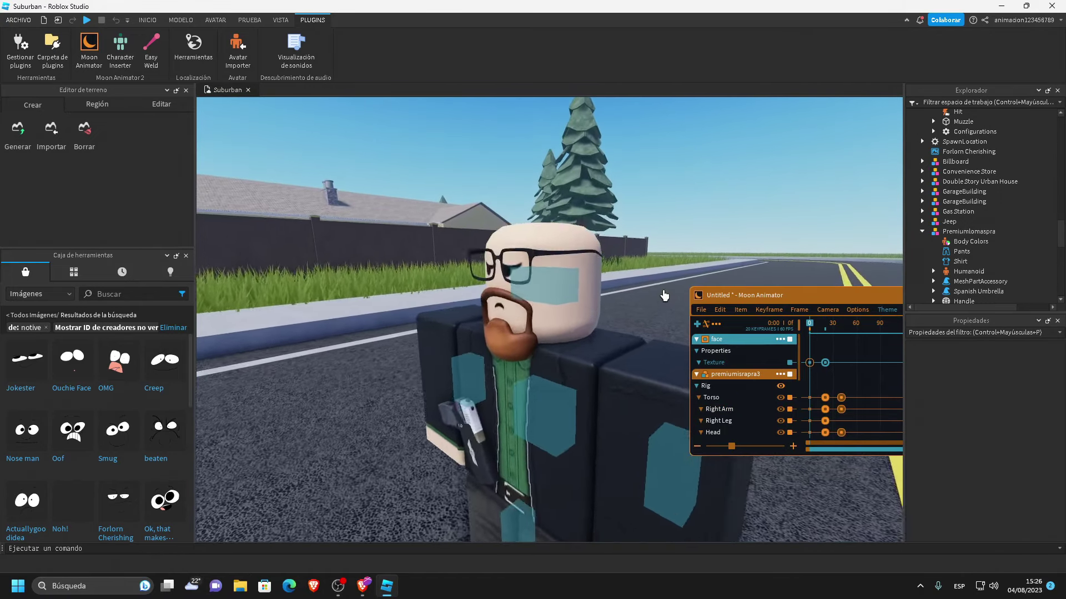
left_click_drag(808, 326, 824, 322)
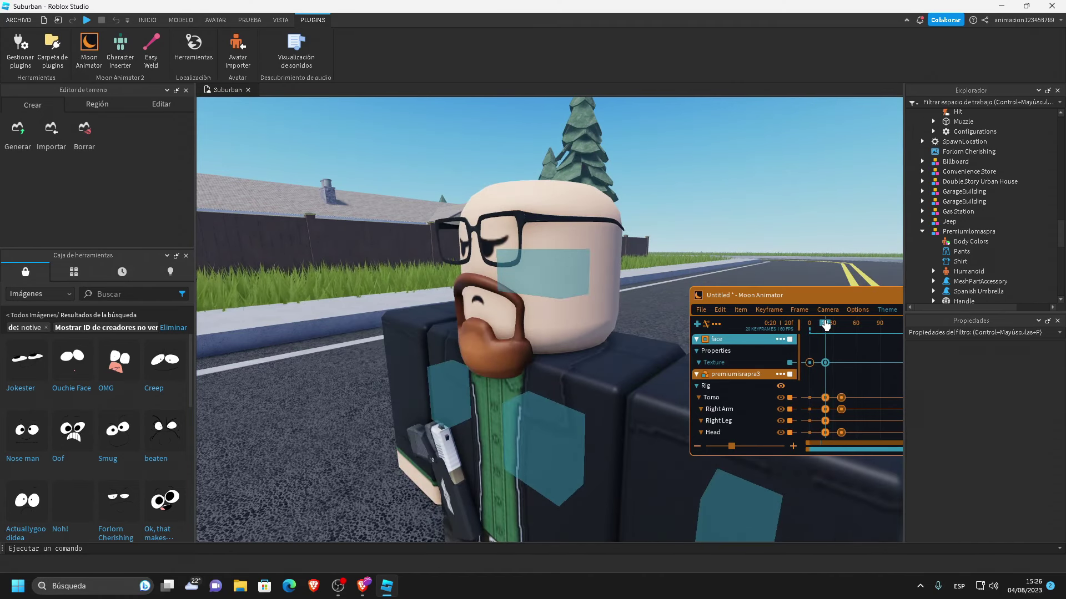
scroll(798, 367, "down", 1)
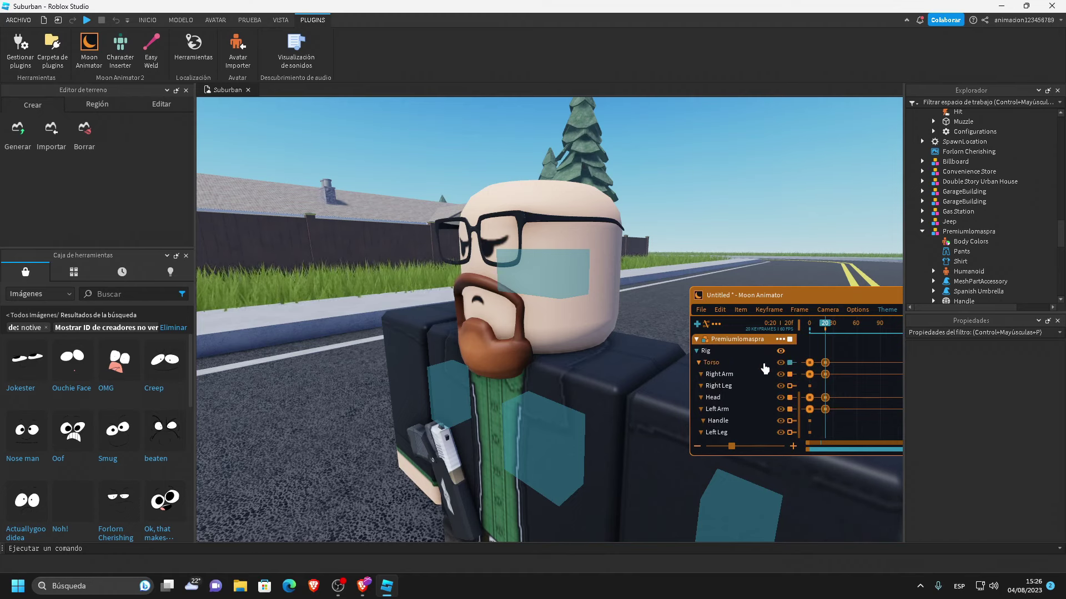
key("Right")
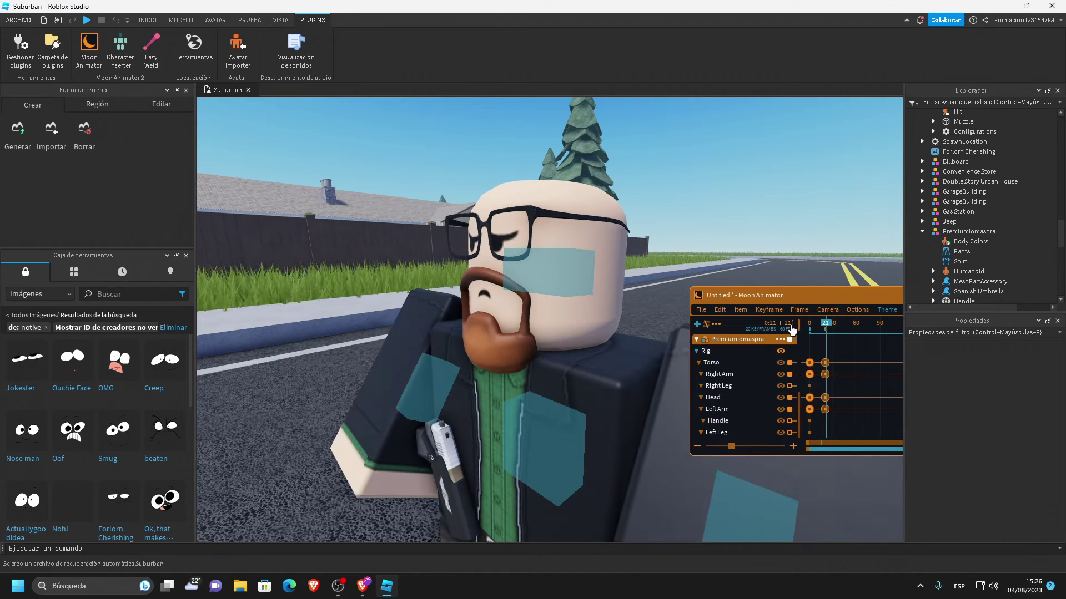
key("Left")
key("Right")
key("Left")
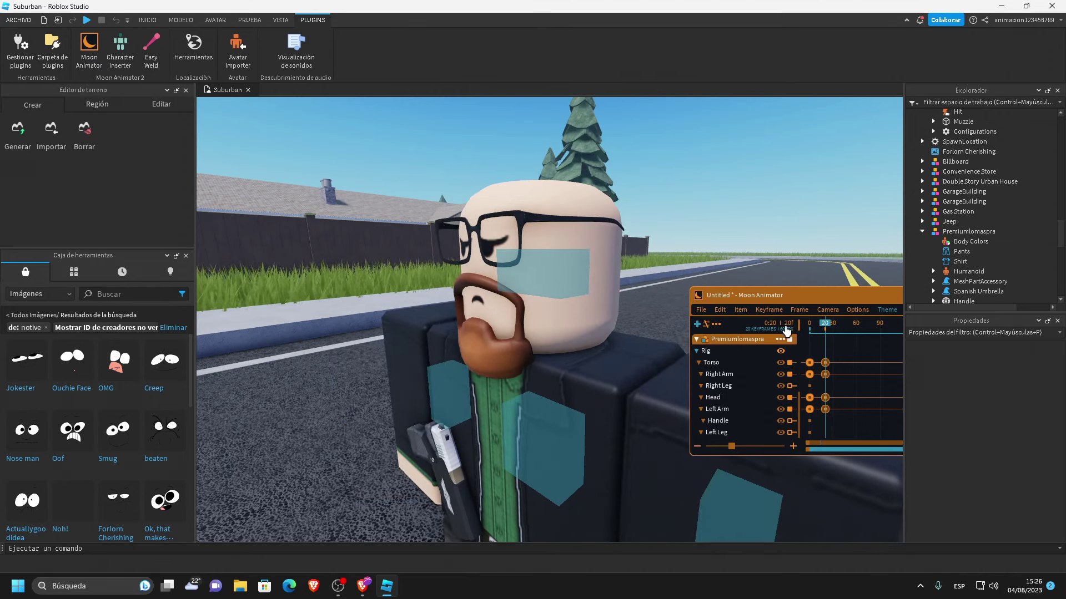
Add the face decal from the glasses-wearing character's head to the animation as an item with only its Texture property
scroll(742, 348, "up", 3)
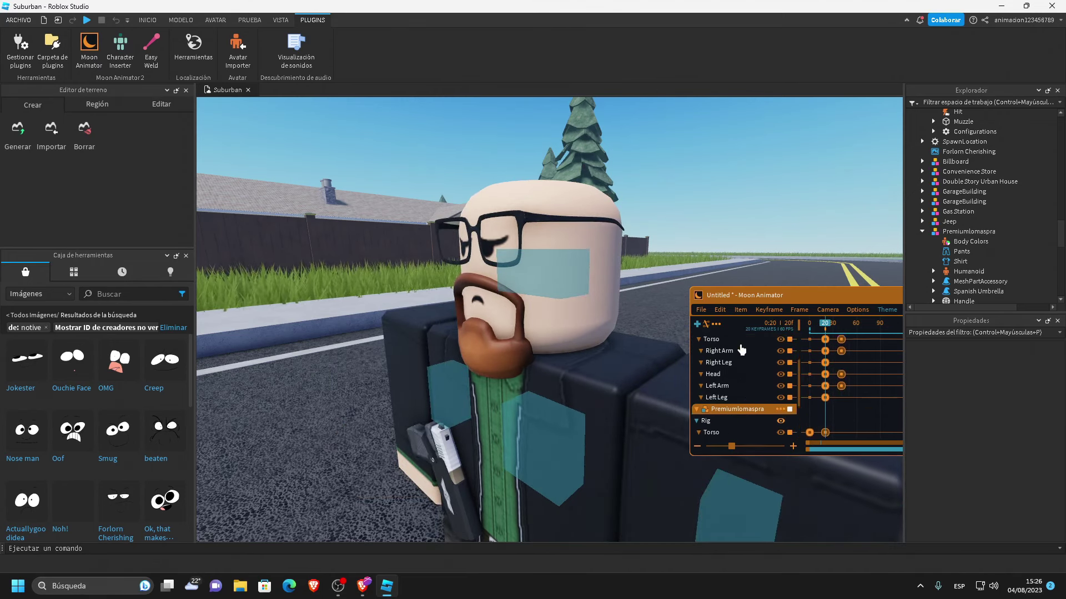
scroll(742, 348, "up", 3)
scroll(745, 390, "up", 2)
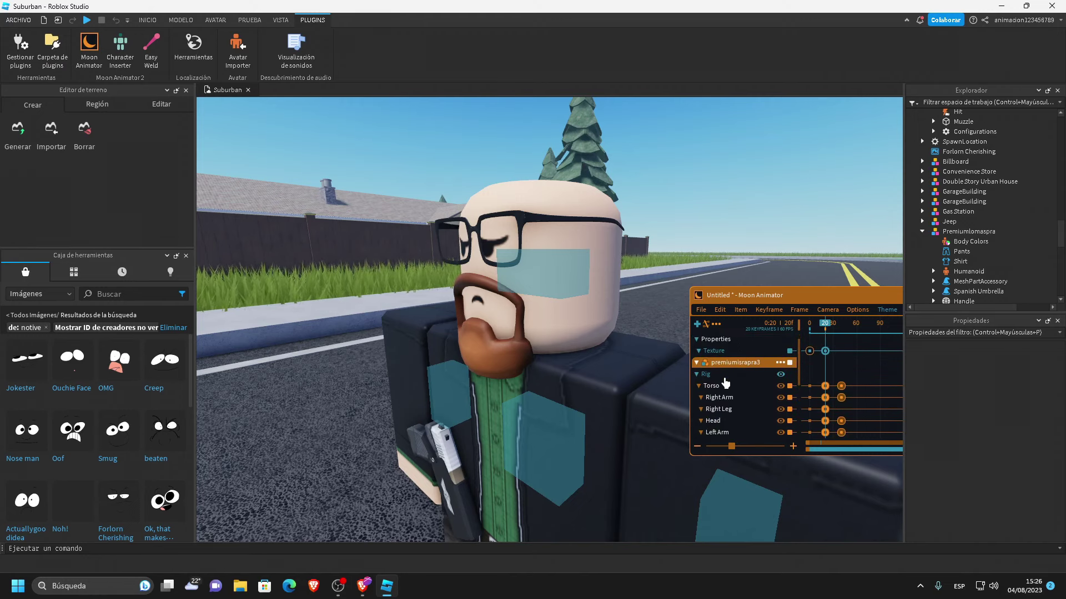
left_click(922, 231)
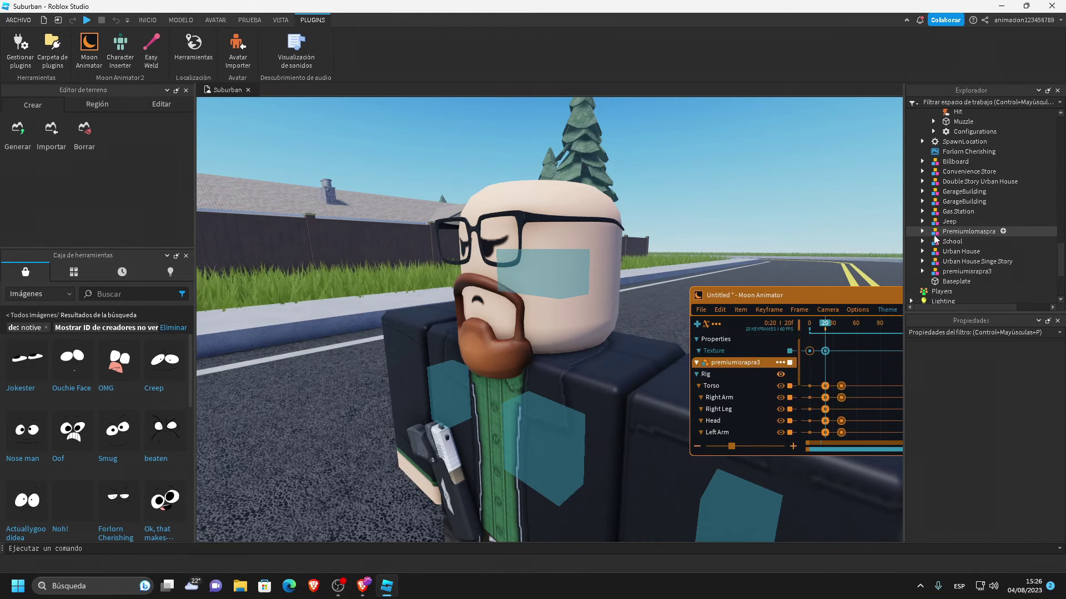
left_click(922, 272)
scroll(943, 255, "down", 3)
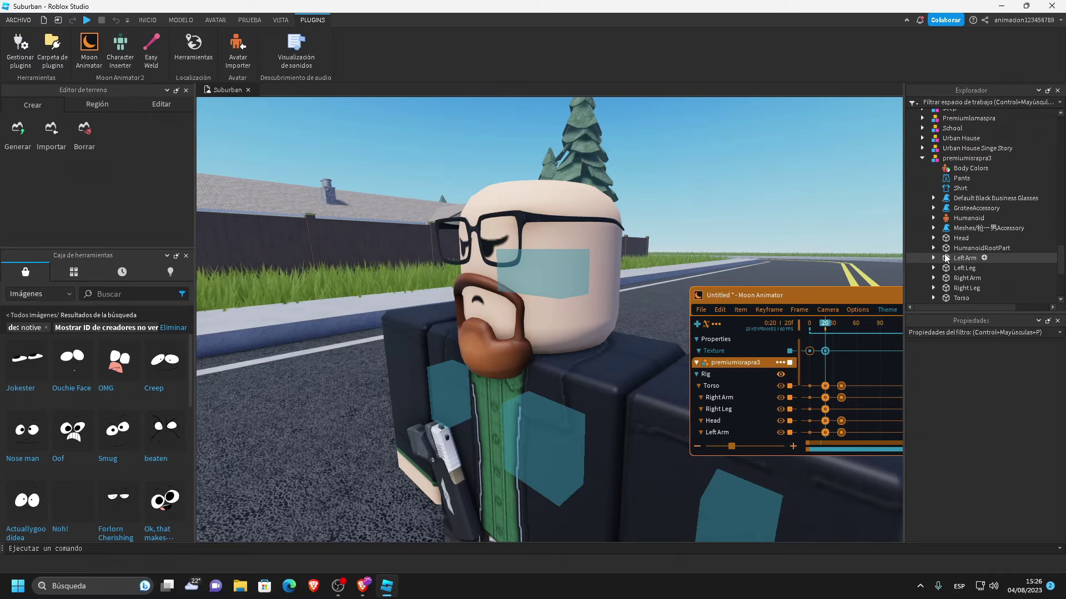
left_click(933, 238)
scroll(956, 245, "down", 1)
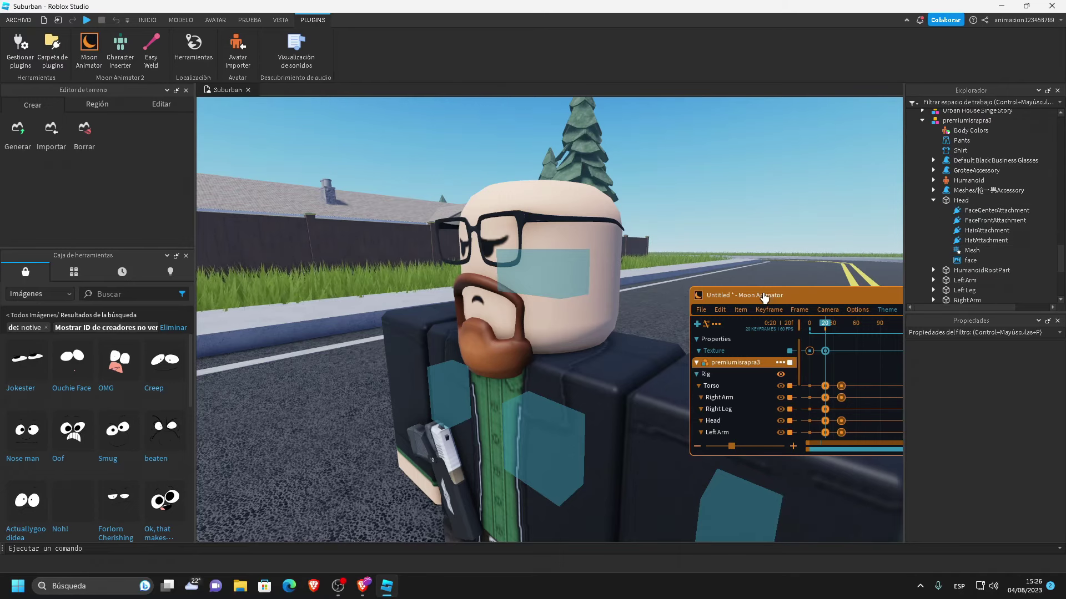
left_click(740, 310)
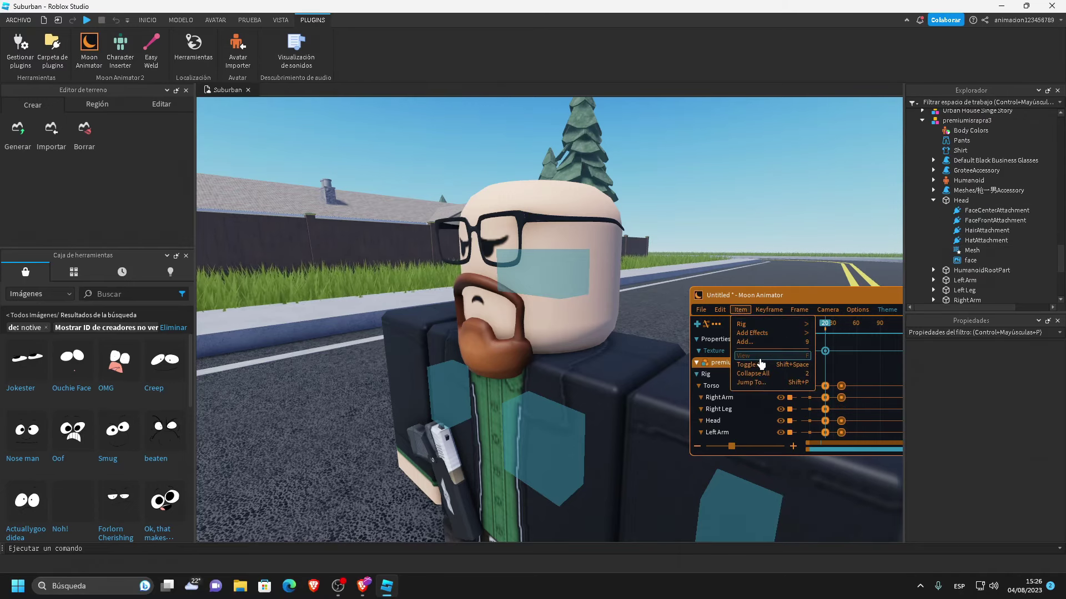
left_click(745, 342)
left_click(969, 260)
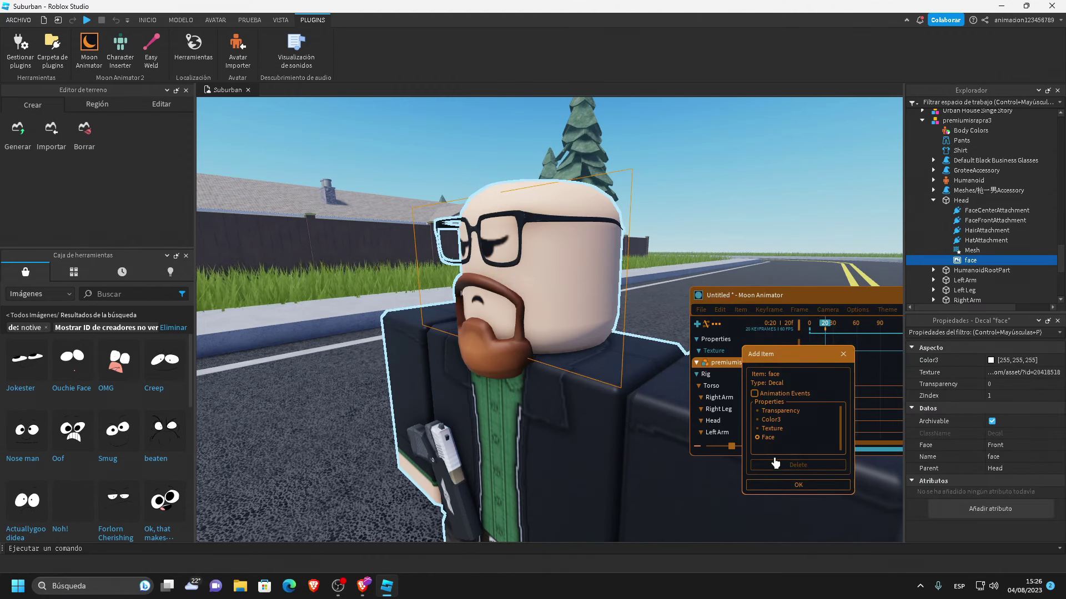
left_click(798, 484)
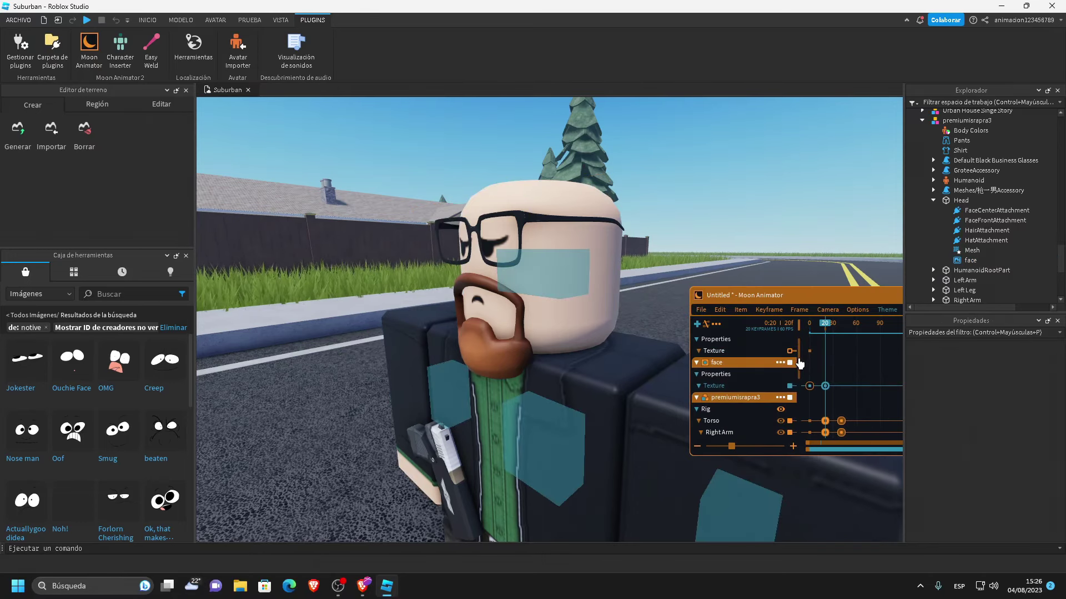
Add a Texture keyframe at frame 20 for the glasses-wearing character's face
left_click(811, 360)
left_click(744, 360)
key("plus")
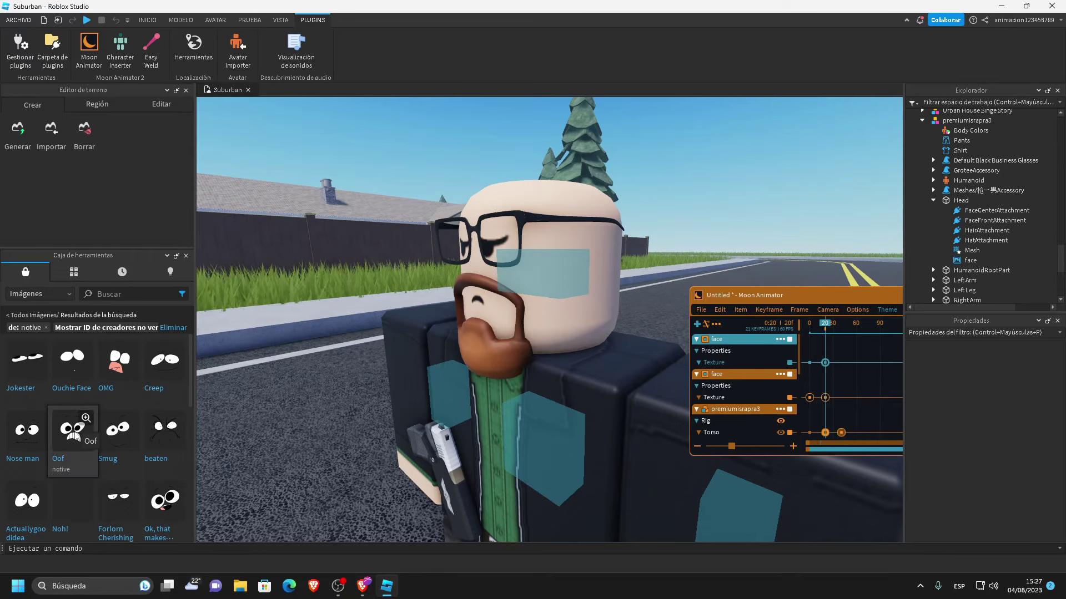
right_click(75, 432)
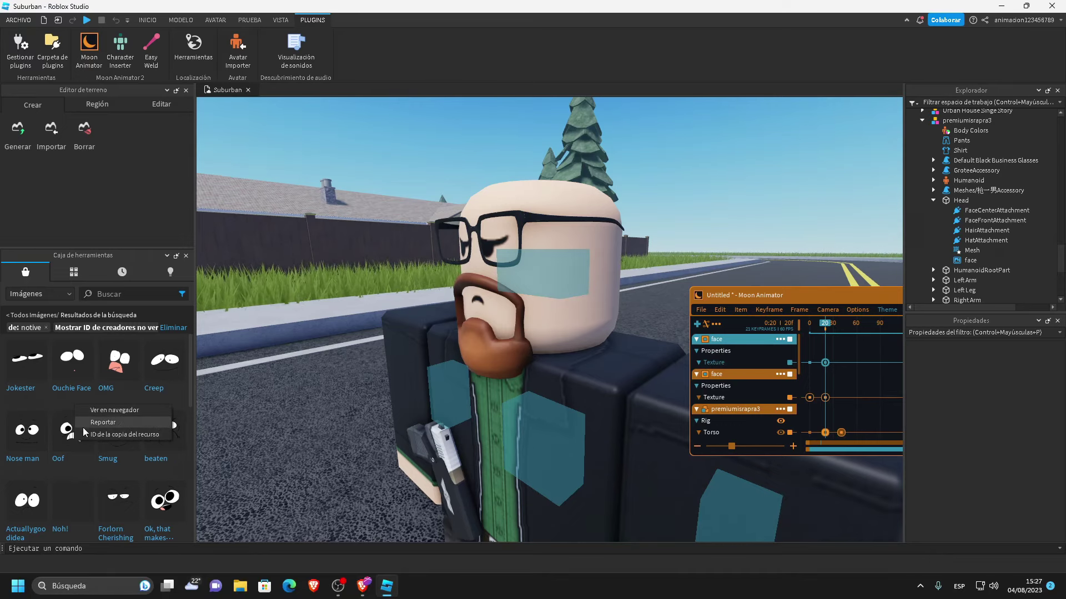
left_click(91, 436)
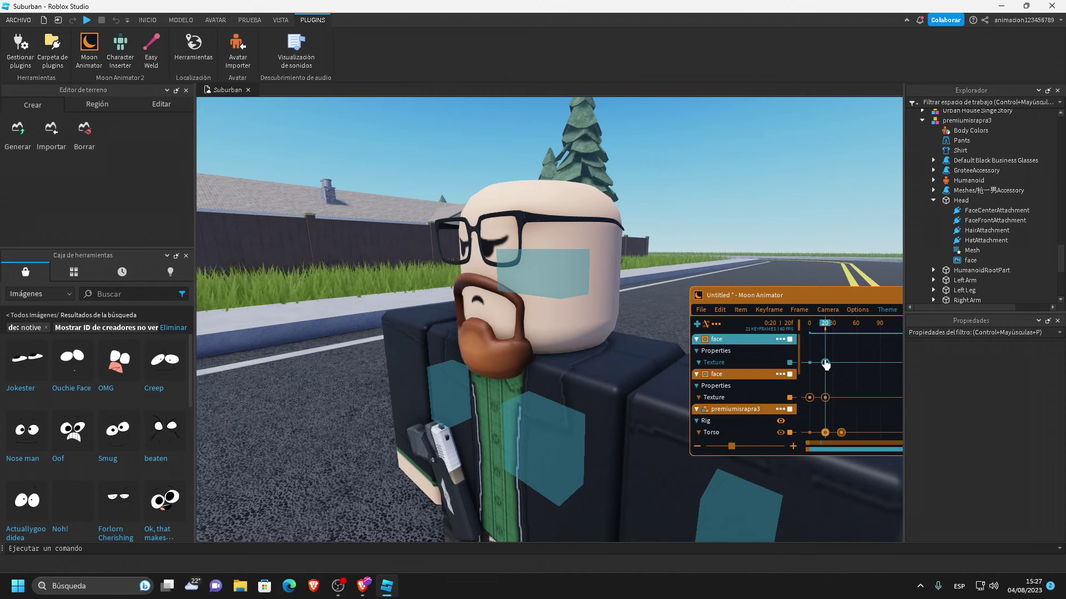
double_click(824, 363)
left_click_drag(835, 404, 805, 406)
key("ctrl+v")
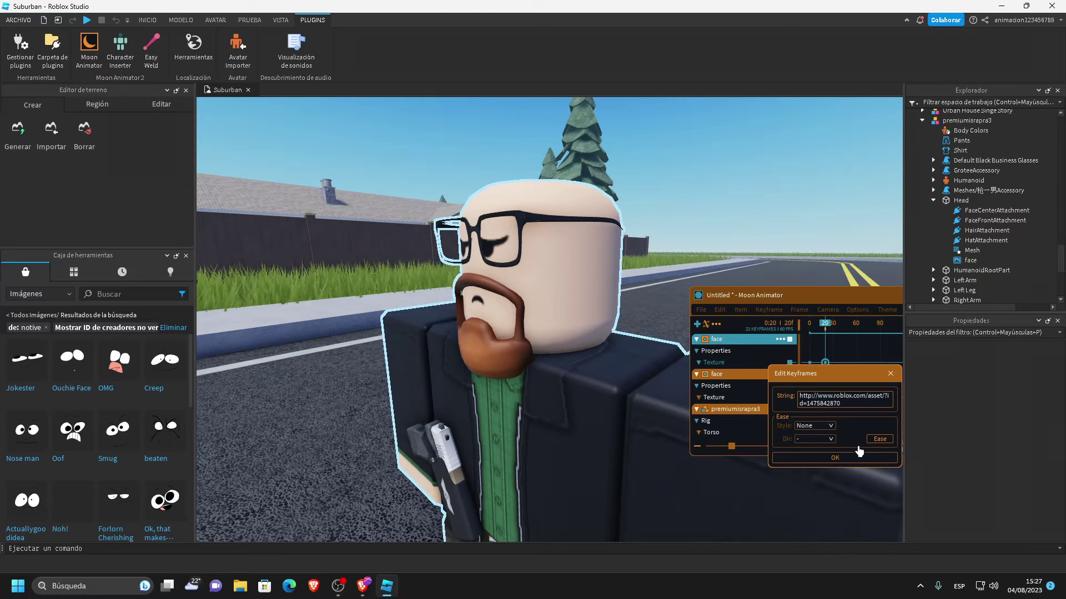
left_click(834, 459)
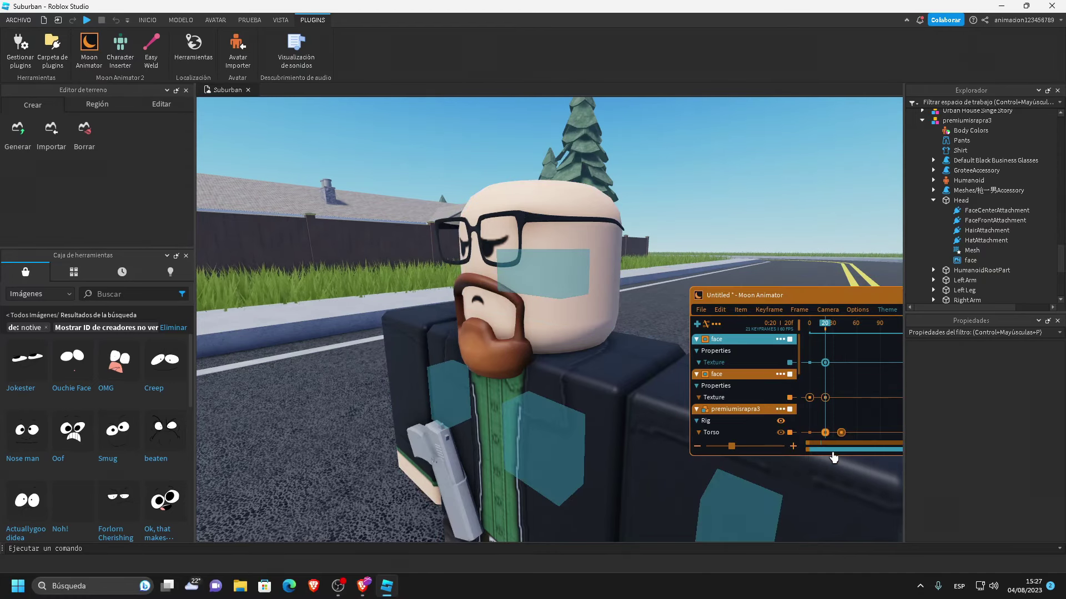
Move the pistol character's second face Texture keyframe earlier, to about frame 10
left_click_drag(824, 323, 807, 326)
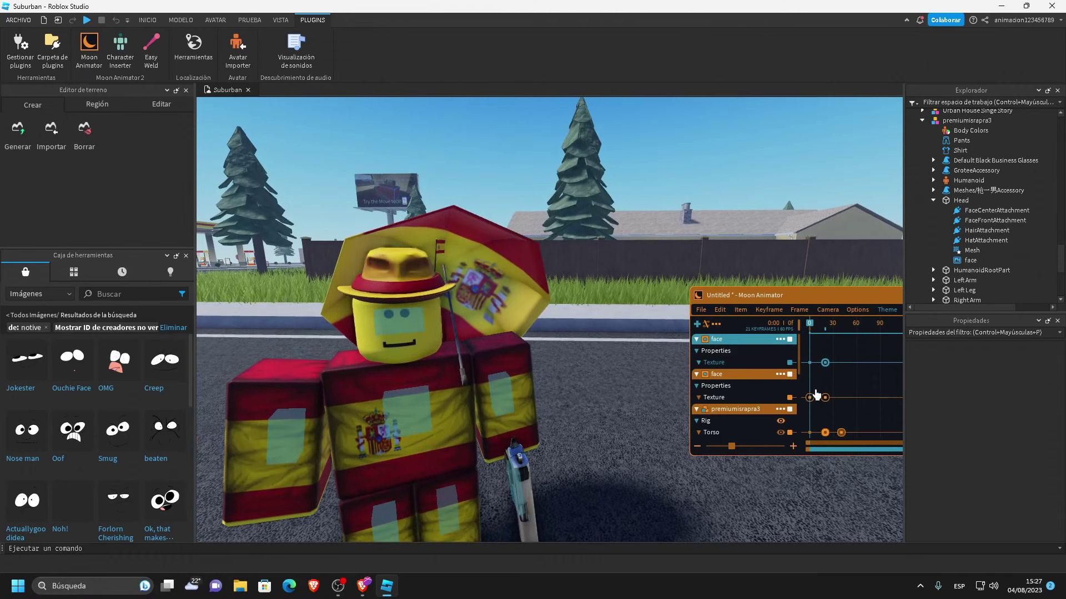
scroll(835, 398, "up", 1)
left_click(824, 398)
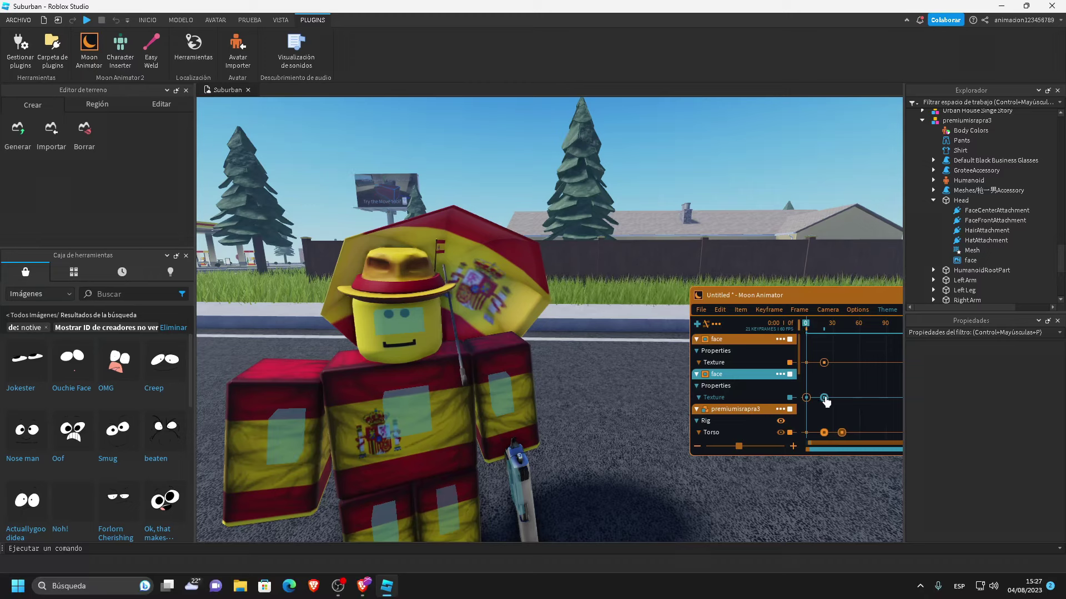
left_click_drag(825, 398, 815, 402)
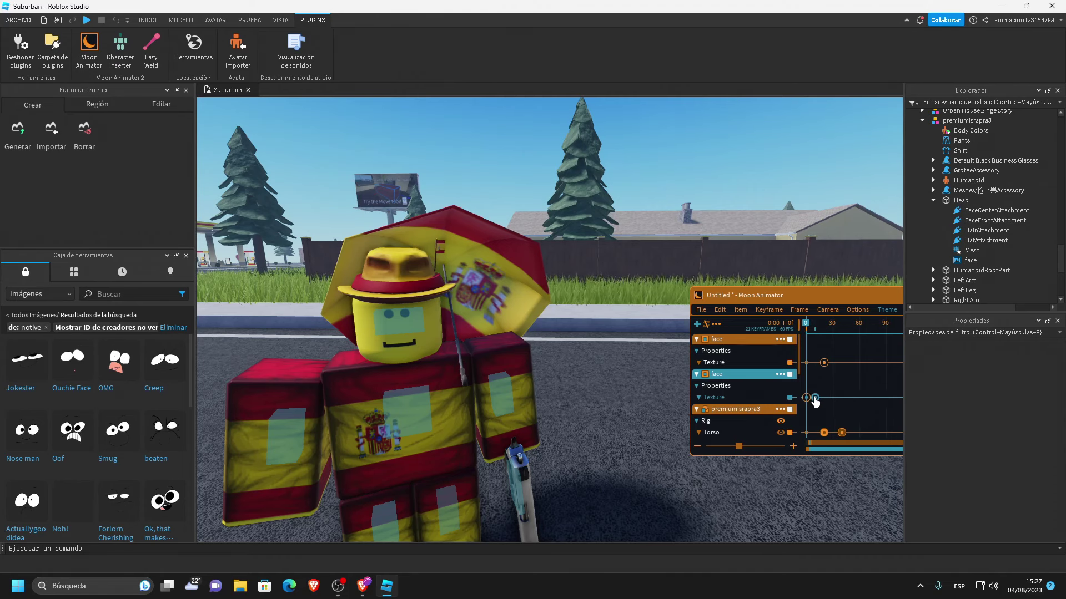
Move the animator window clear of the Camera controls and add the camera to the animation as an item
scroll(596, 332, "down", 5)
scroll(597, 331, "up", 3)
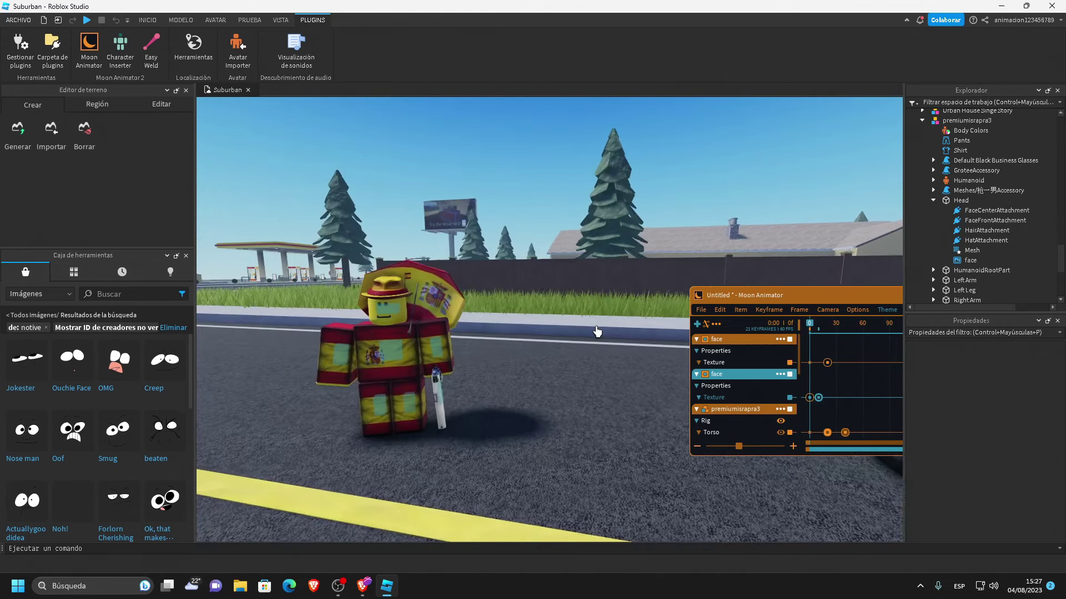
key("w")
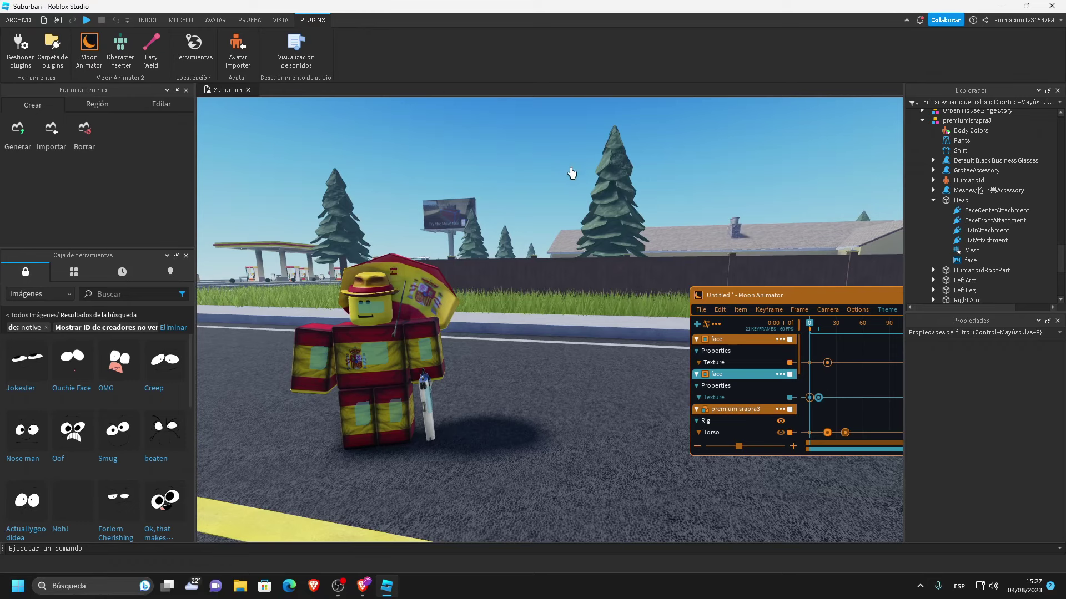
key("w")
key("a")
left_click_drag(827, 312, 698, 236)
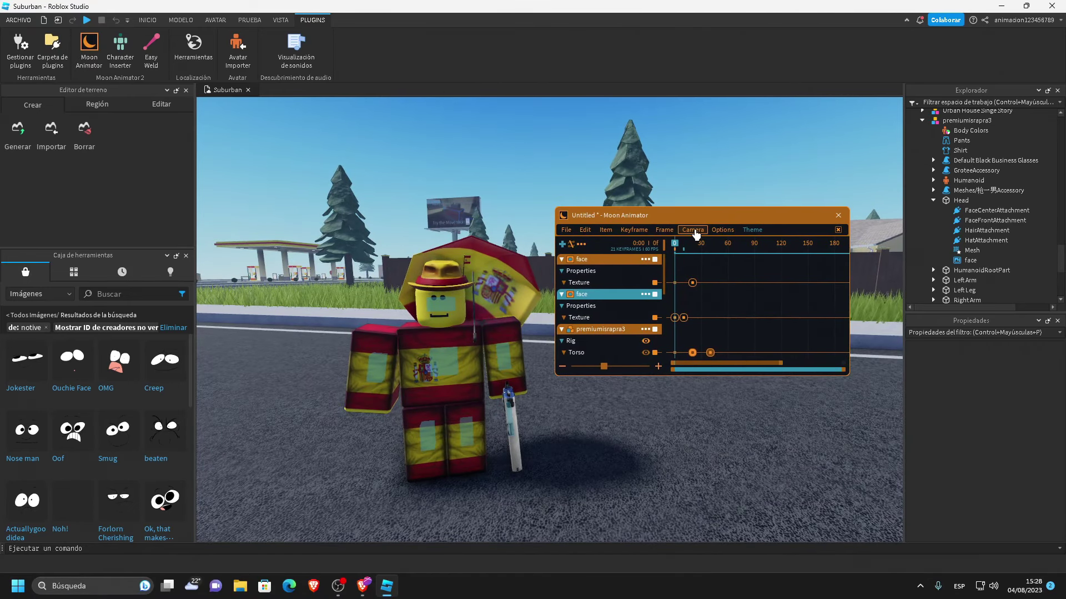
left_click(694, 230)
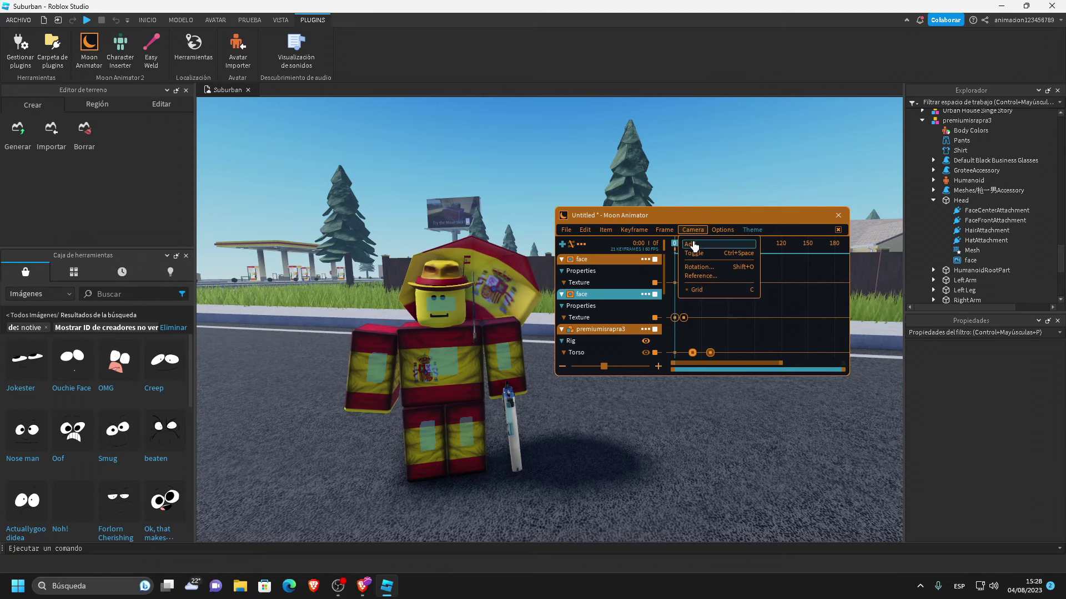
left_click(694, 249)
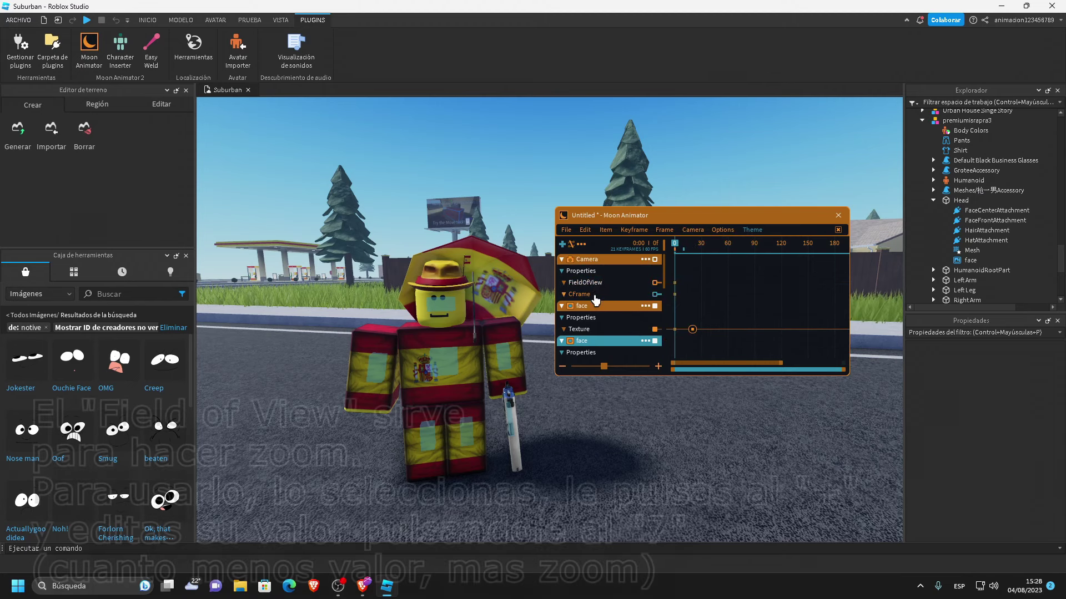
Frame the camera from behind the pistol character and add FieldOfView and CFrame keyframes for it at frame 0
key("d")
right_click_drag(494, 209, 494, 210)
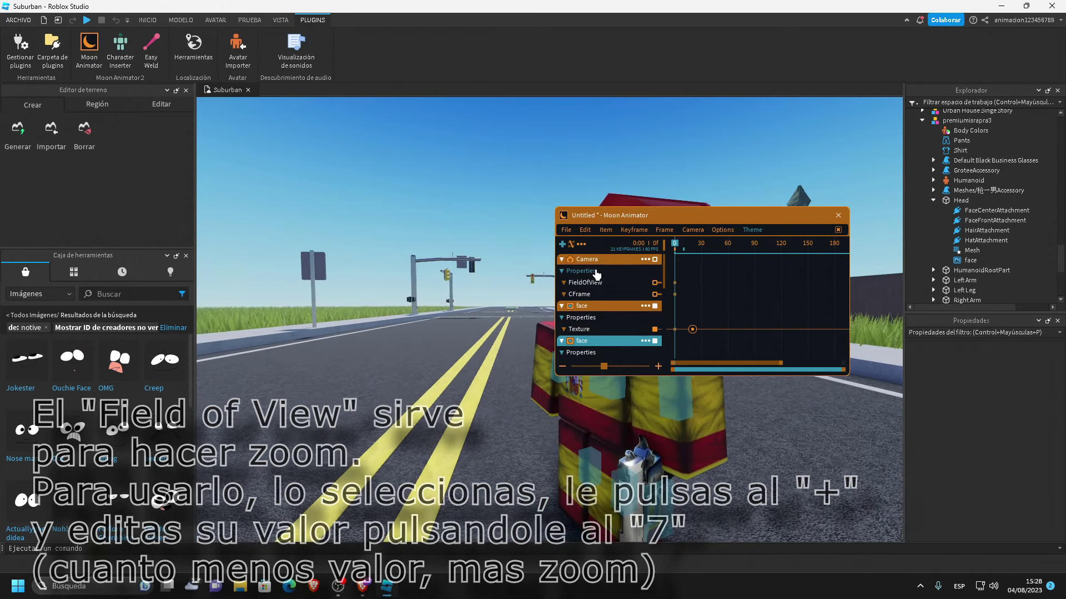
left_click(597, 274)
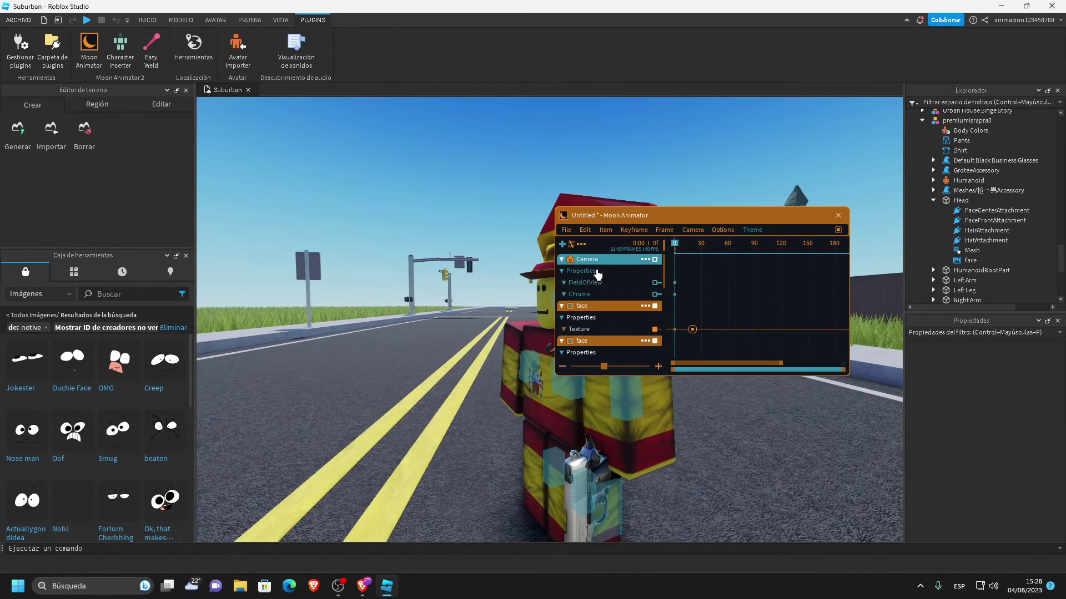
key("plus")
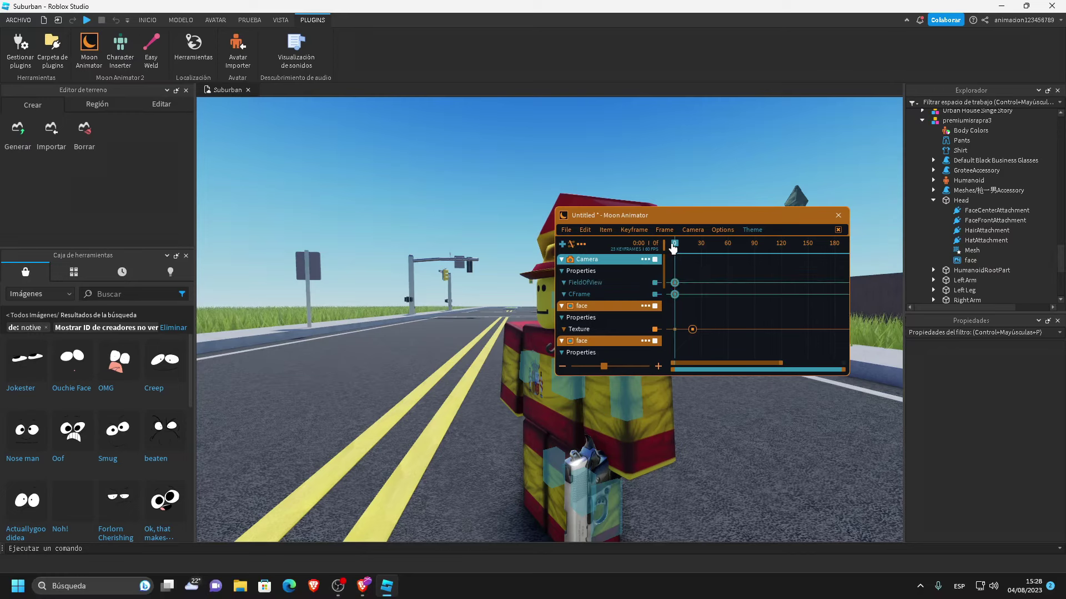
Frame the camera from the front of the pistol character, add camera keyframes for it at frame 20, and scrub through the move
left_click_drag(674, 246, 692, 244)
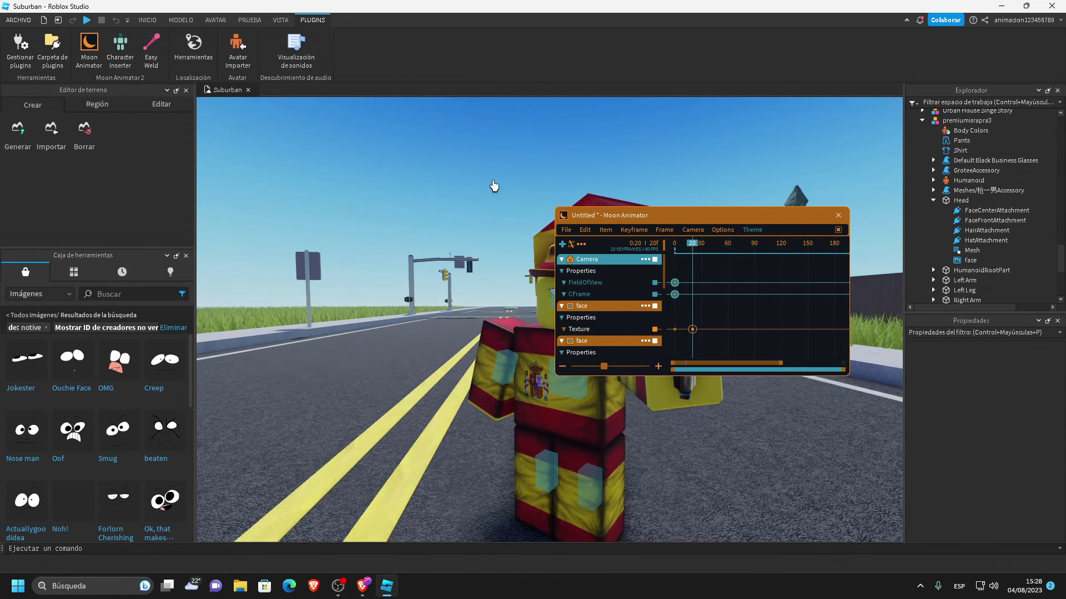
key("d")
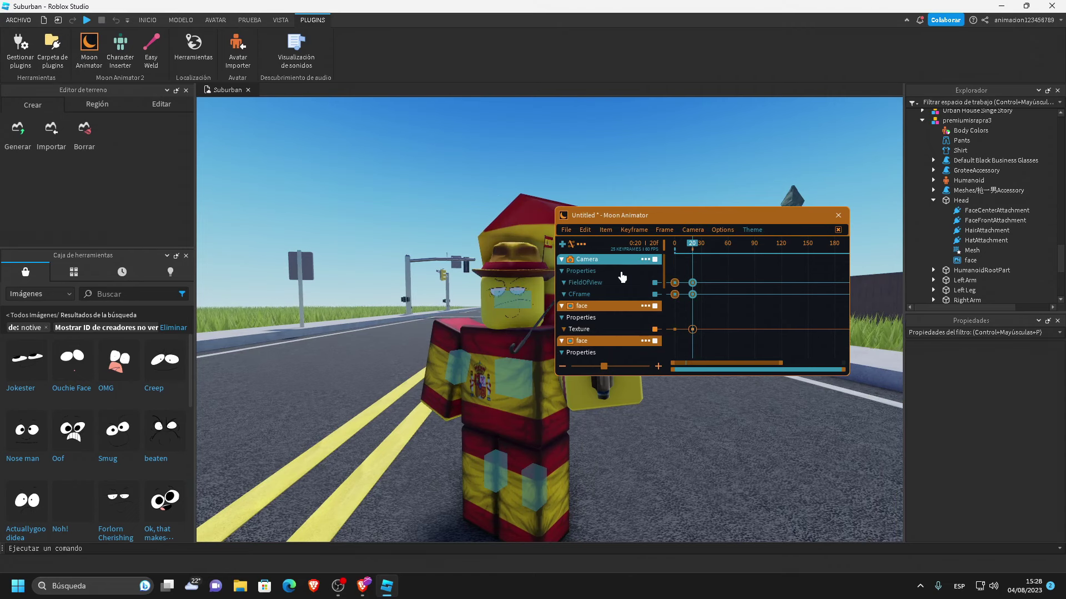
left_click(675, 244)
left_click_drag(679, 229, 284, 234)
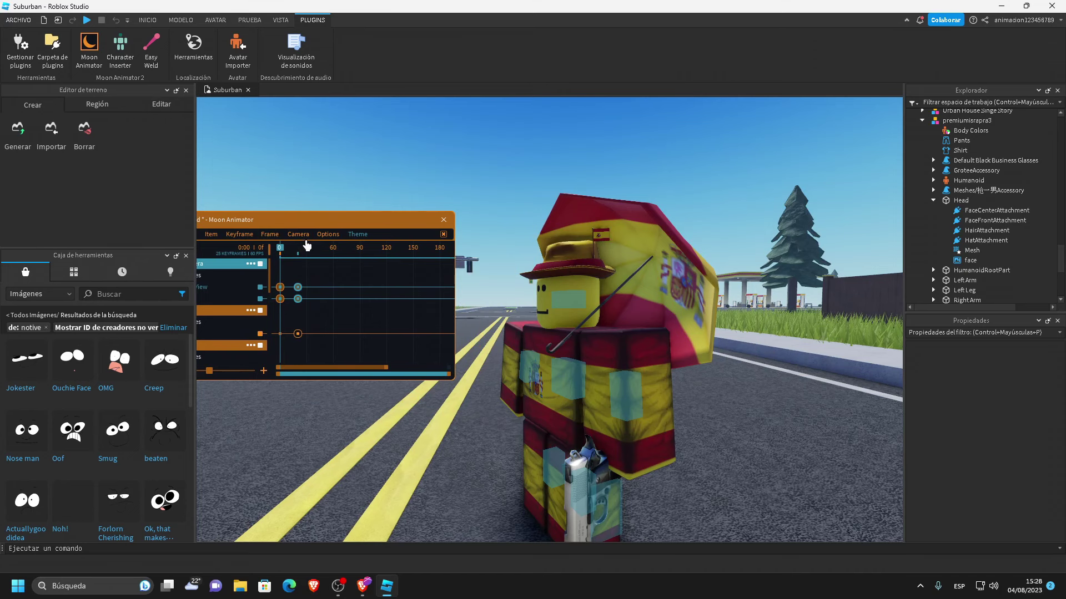
left_click(300, 256)
mouse_move(300, 257)
left_mouse_down()
mouse_move(269, 250)
mouse_move(311, 253)
mouse_move(279, 256)
mouse_move(300, 252)
left_mouse_up()
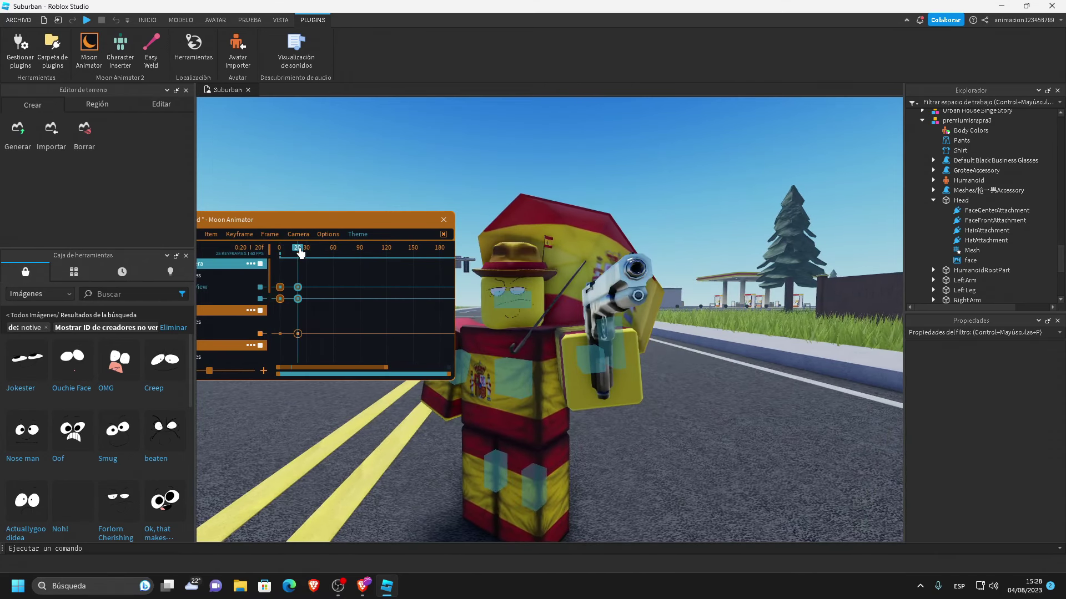
Add camera keyframes holding the shot at frame 40, and cut to a view of the second character with new keyframes at frame 41
key("space")
left_click_drag(295, 221, 333, 229)
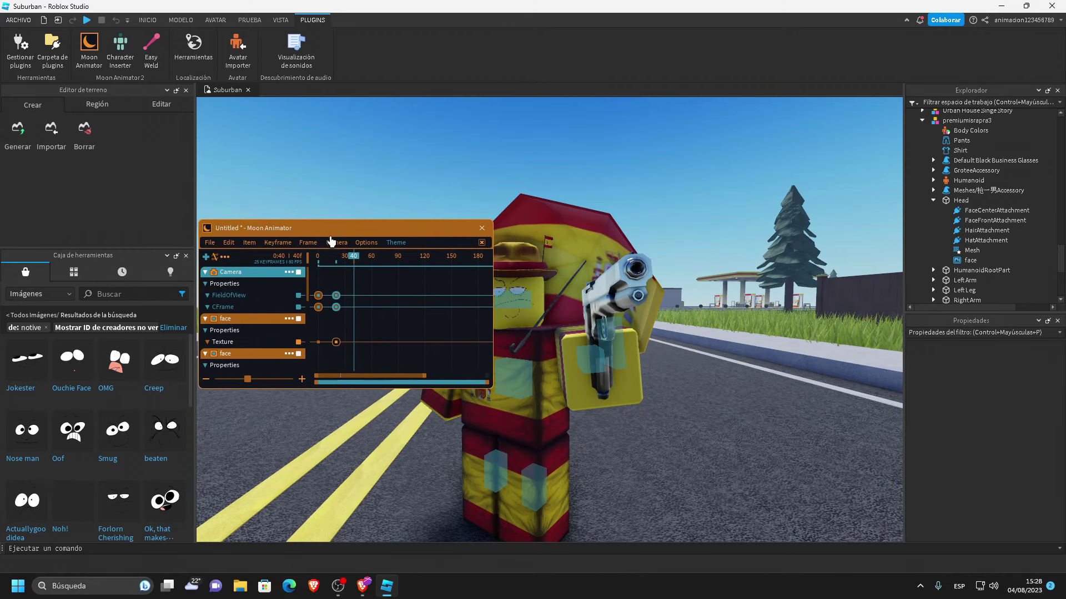
key("plus")
key("Right")
right_click_drag(361, 166, 447, 168)
key("w")
key("s")
key("plus")
Shift the camera sideways past the second character, add camera keyframes for it at frame 61, and preview the cut
key("Right")
key("Right")
key("Right")
key("Right")
key("Right")
key("Right")
key("Right")
key("Right")
key("Right")
key("Right")
key("Right")
key("Right")
key("Right")
key("Right")
key("Right")
key("Right")
key("Right")
key("Right")
key("Right")
key("d")
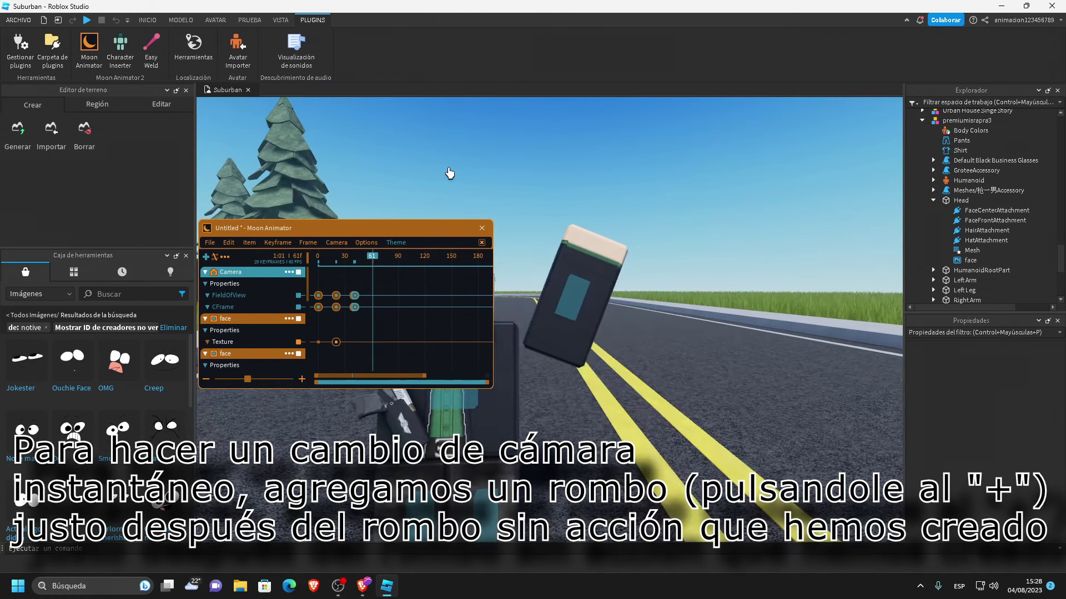
key("a")
key("plus")
mouse_move(344, 256)
left_mouse_down()
mouse_move(296, 265)
mouse_move(353, 260)
left_mouse_up()
key("space")
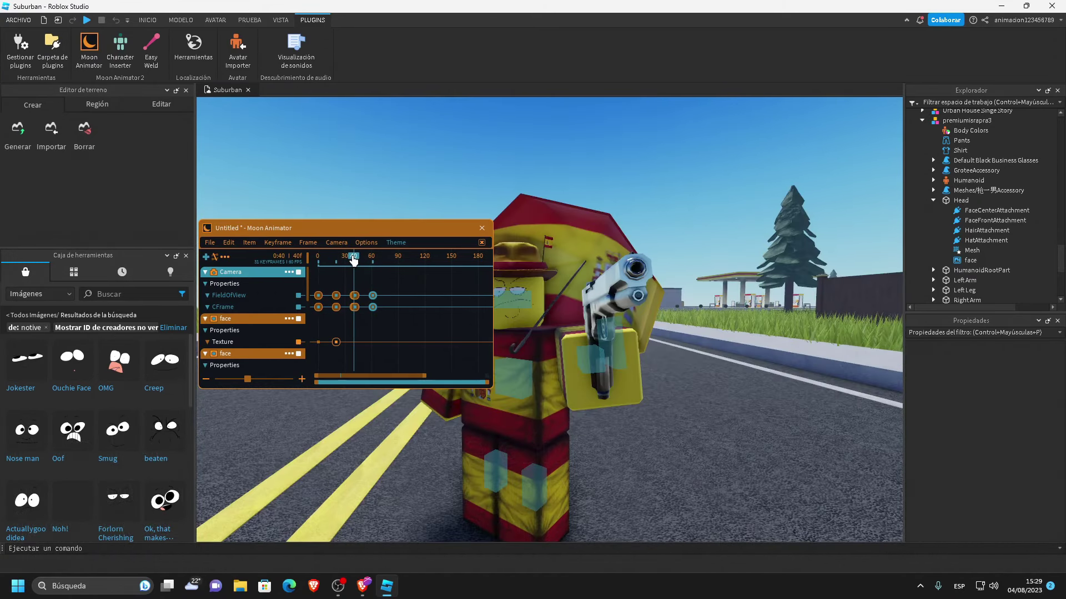
Move the second character's rig keyframes about 20 frames later on the timeline and scrub through the animation
left_click_drag(354, 261, 307, 325)
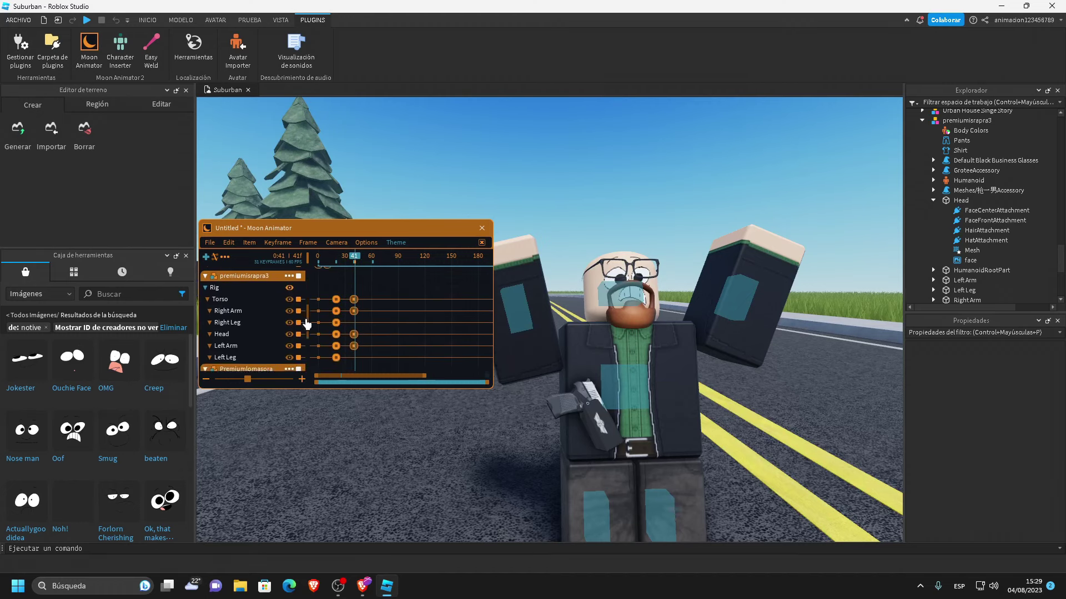
left_click_drag(382, 288, 329, 383)
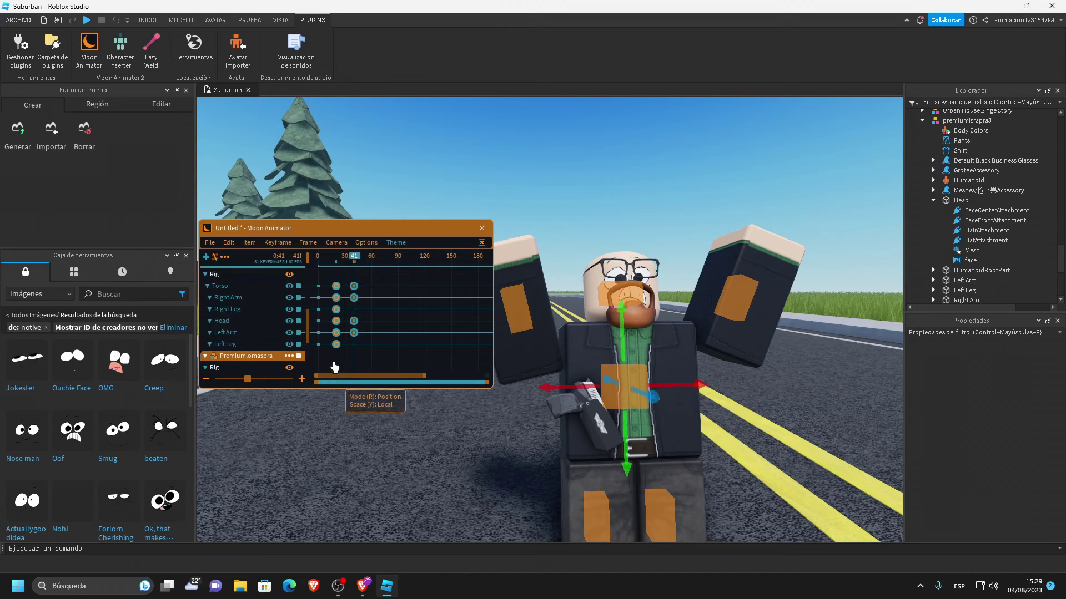
left_click_drag(339, 292, 359, 289)
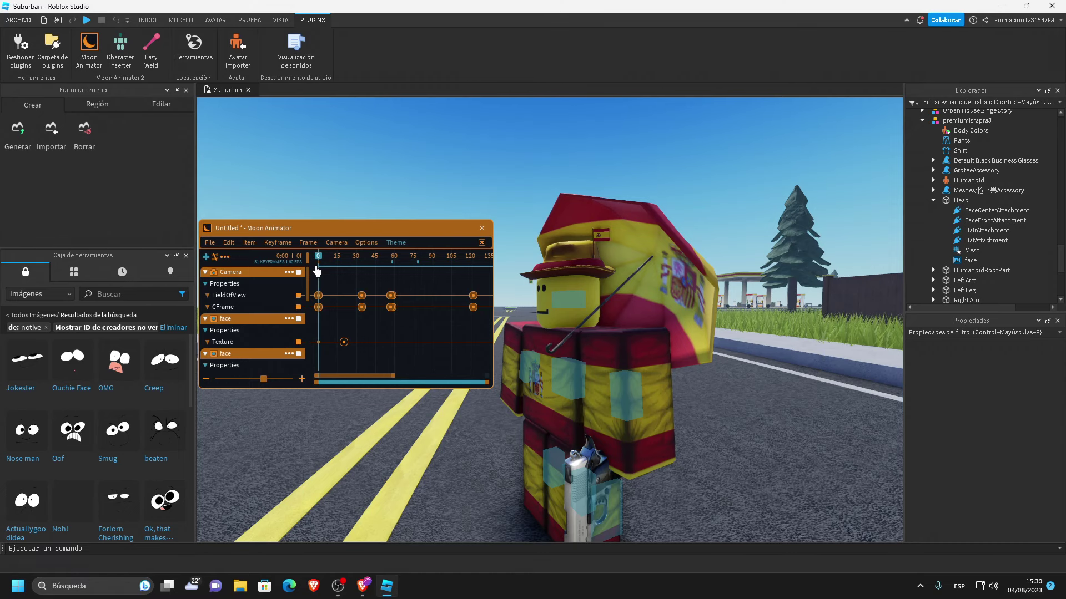
left_click_drag(319, 255, 556, 222)
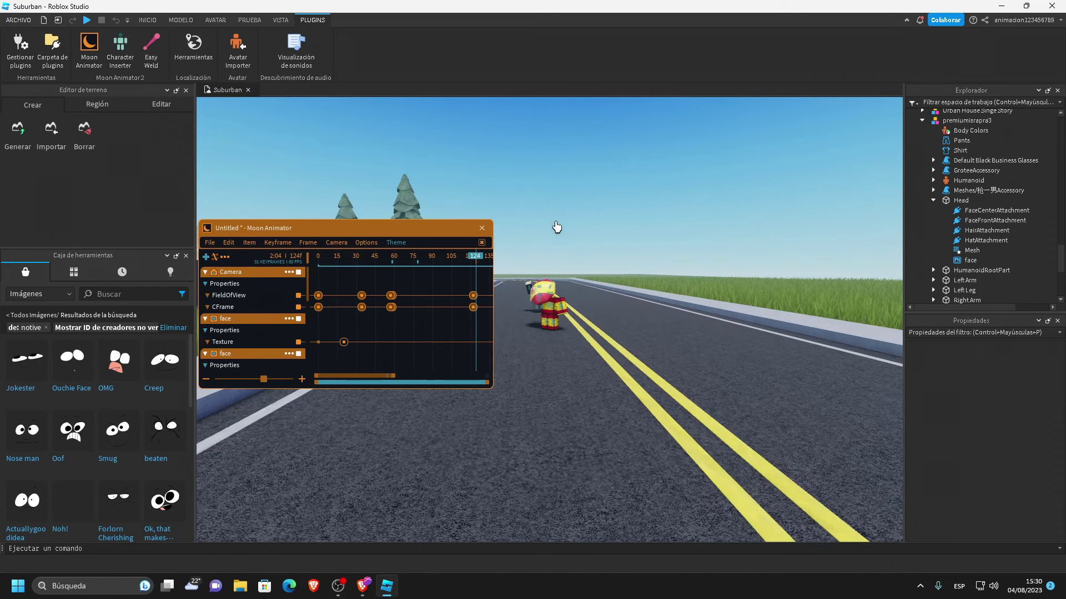
Switch the toolbox from images to models, clear the creator filter and search for "car"
left_click(39, 294)
left_click(25, 306)
left_click(130, 296)
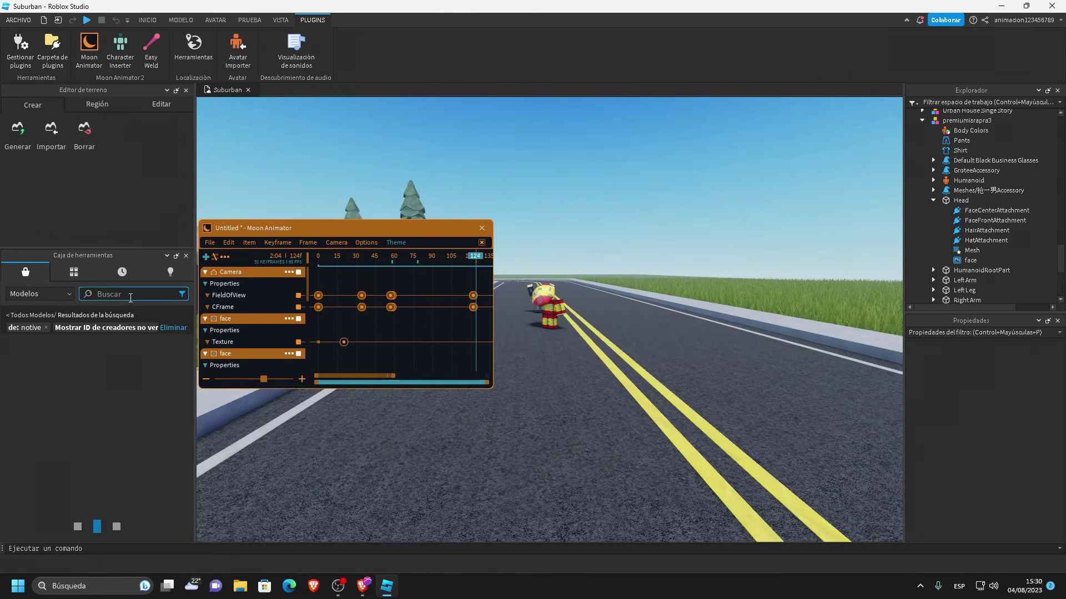
left_click(173, 328)
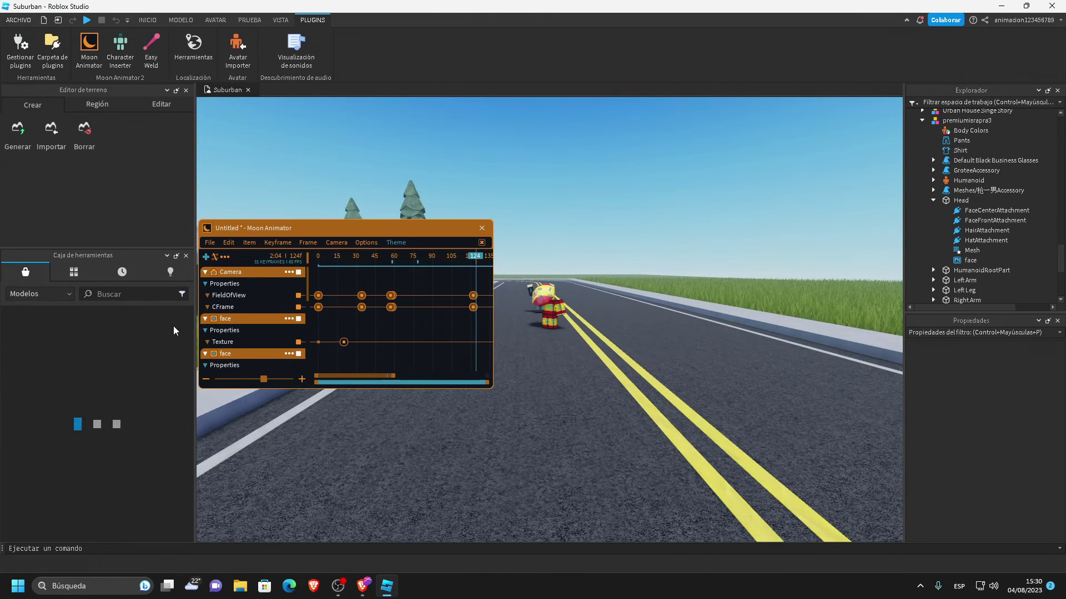
left_click(30, 294)
left_click(34, 311)
left_click(120, 297)
left_click(120, 297)
type("car")
key("Return")
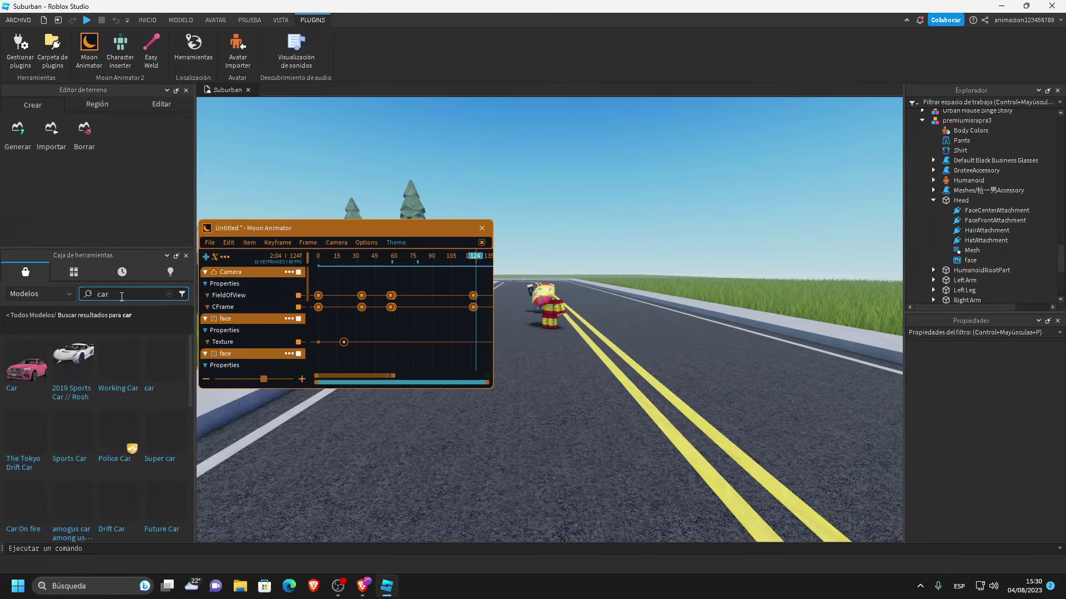
Insert the pink Car model from the search results into the scene and expand its contents in the Explorer
mouse_move(122, 446)
scroll(122, 446, "down", 5)
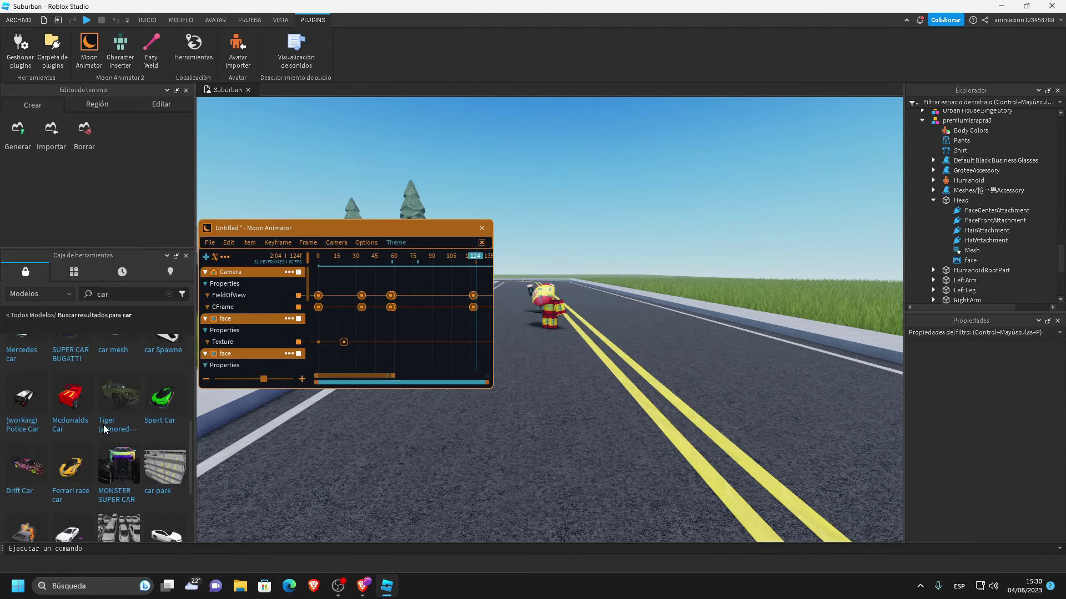
scroll(13, 376, "up", 5)
mouse_move(14, 376)
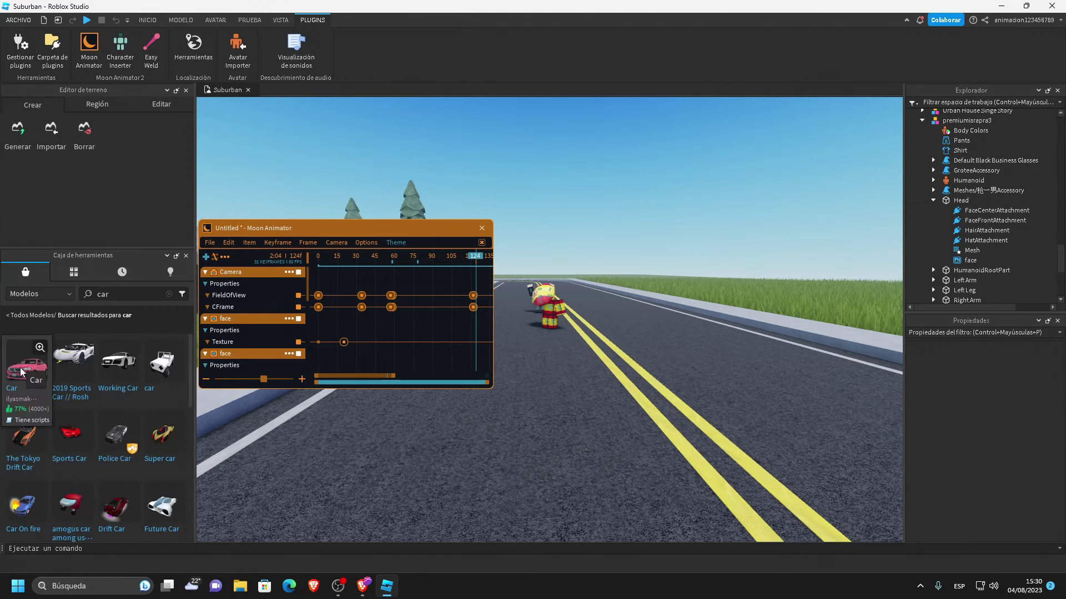
left_click(22, 372)
right_click_drag(772, 377, 1008, 328)
key("w")
key("s")
left_click(921, 299)
scroll(955, 262, "down", 4)
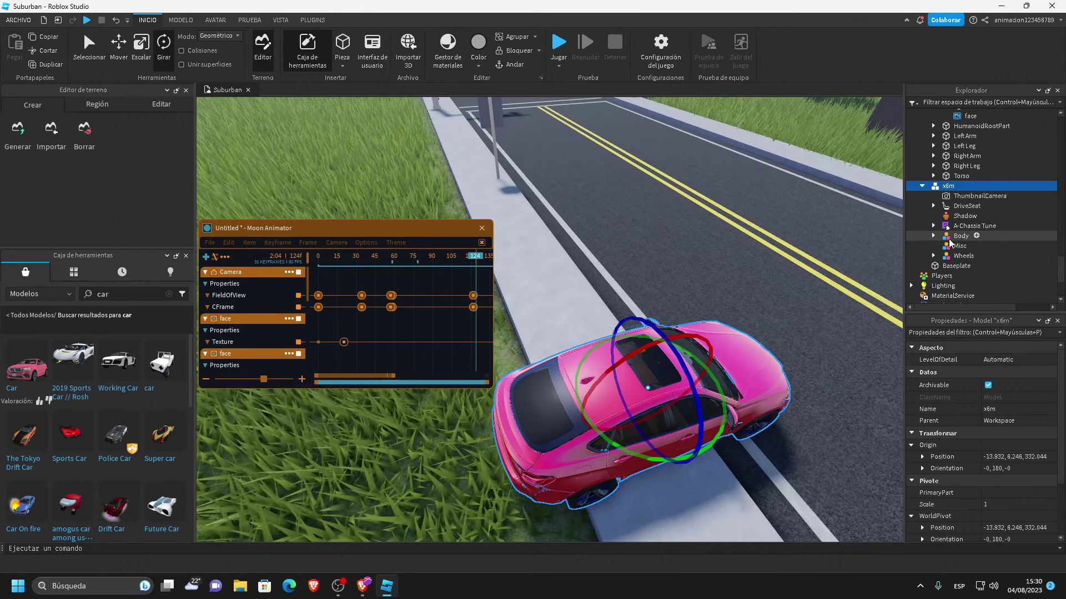
Try to add the car model to the animation as an item with its CFrame property
left_click(249, 243)
left_click(254, 276)
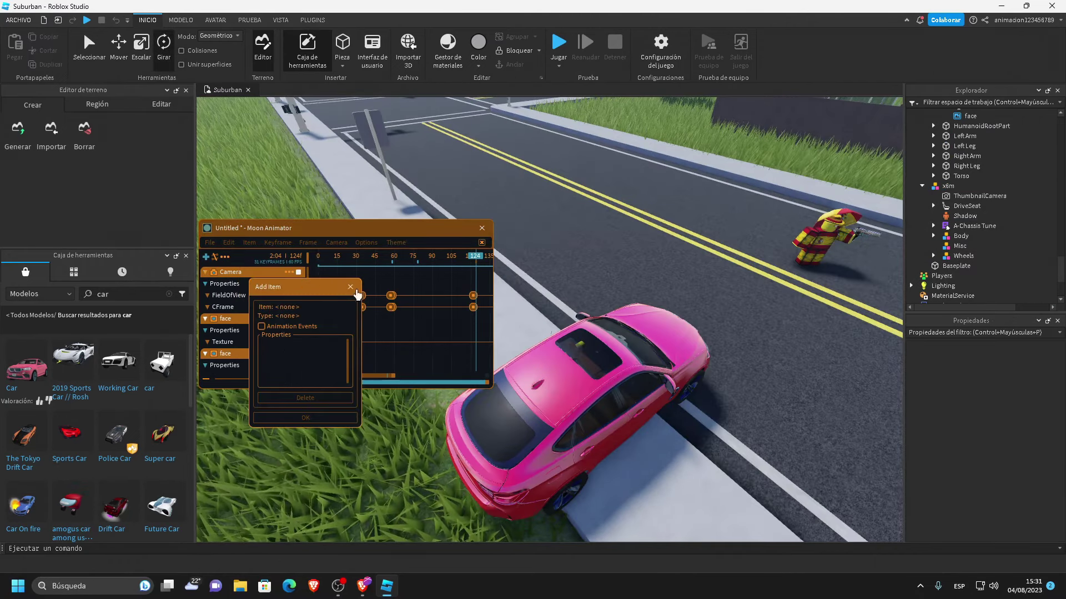
left_click(507, 388)
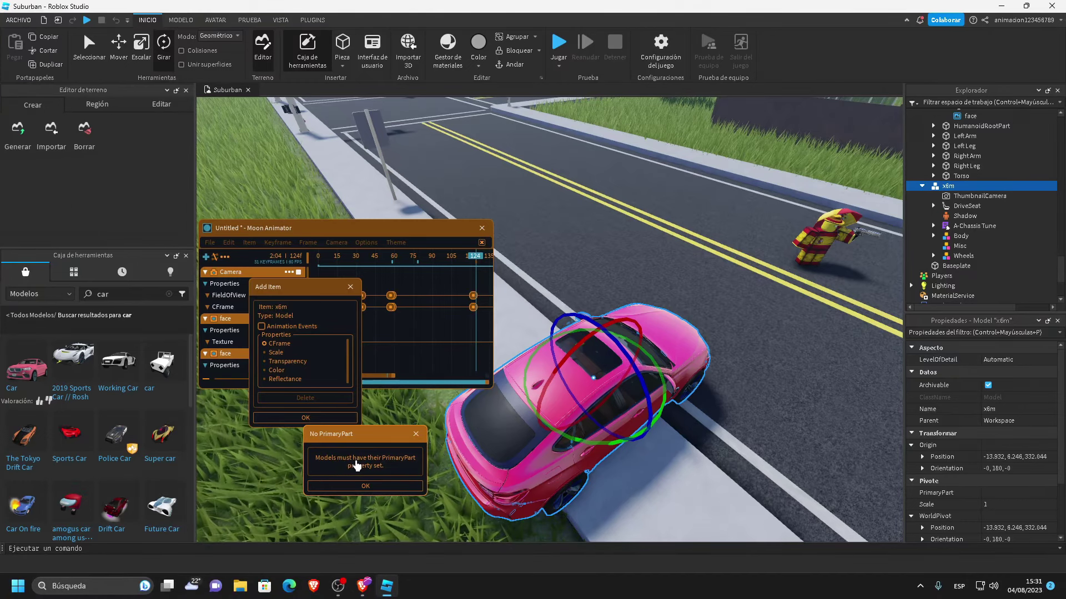
left_click(354, 486)
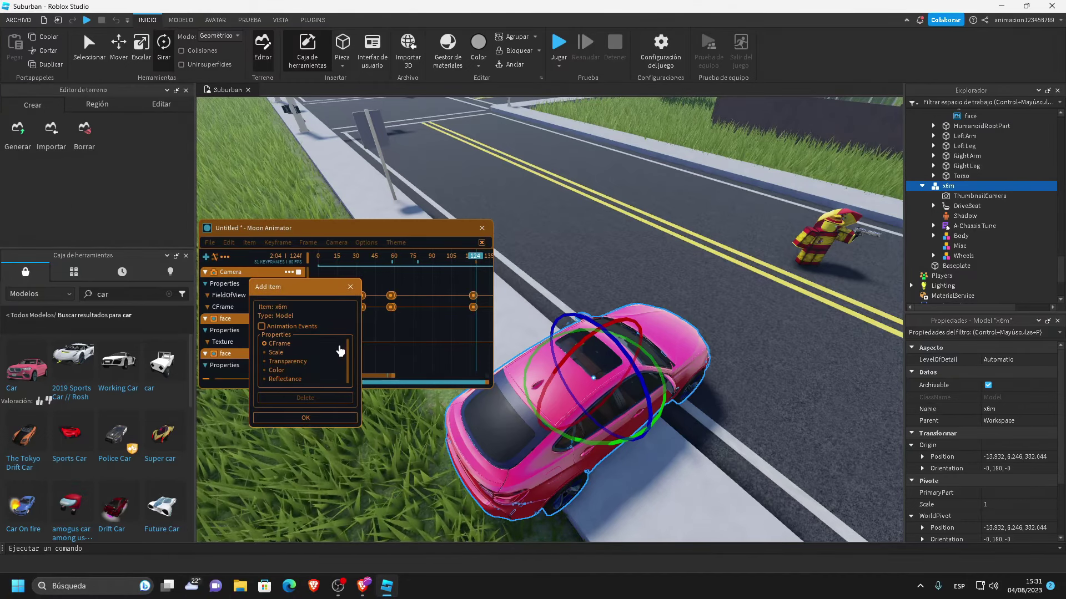
left_click(355, 289)
Set the car model's PrimaryPart to DriveSeat
left_click(933, 205)
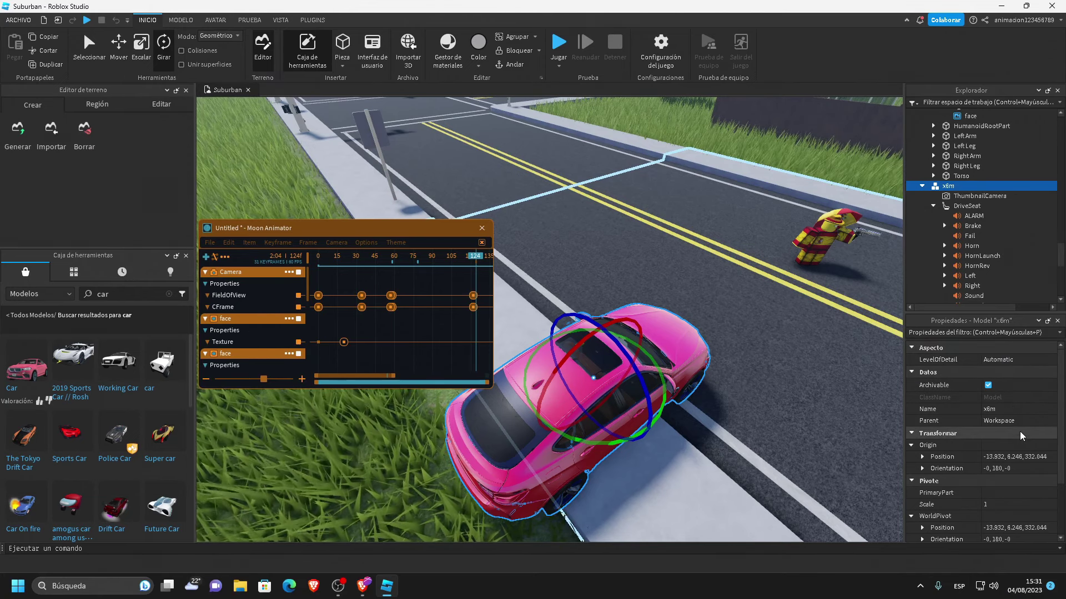
scroll(1018, 430, "down", 2)
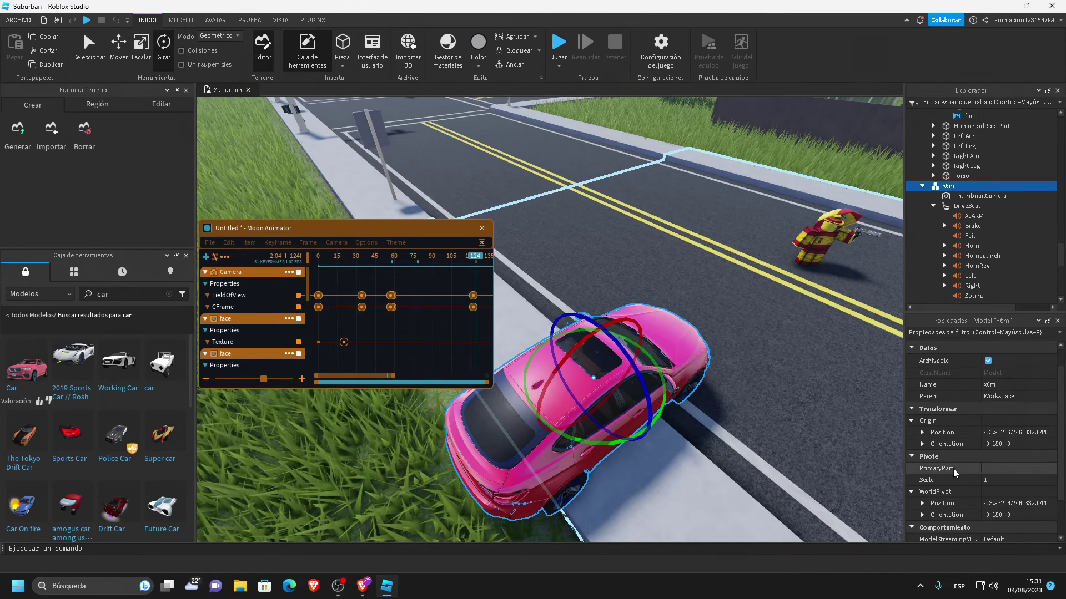
left_click(999, 469)
left_click(968, 207)
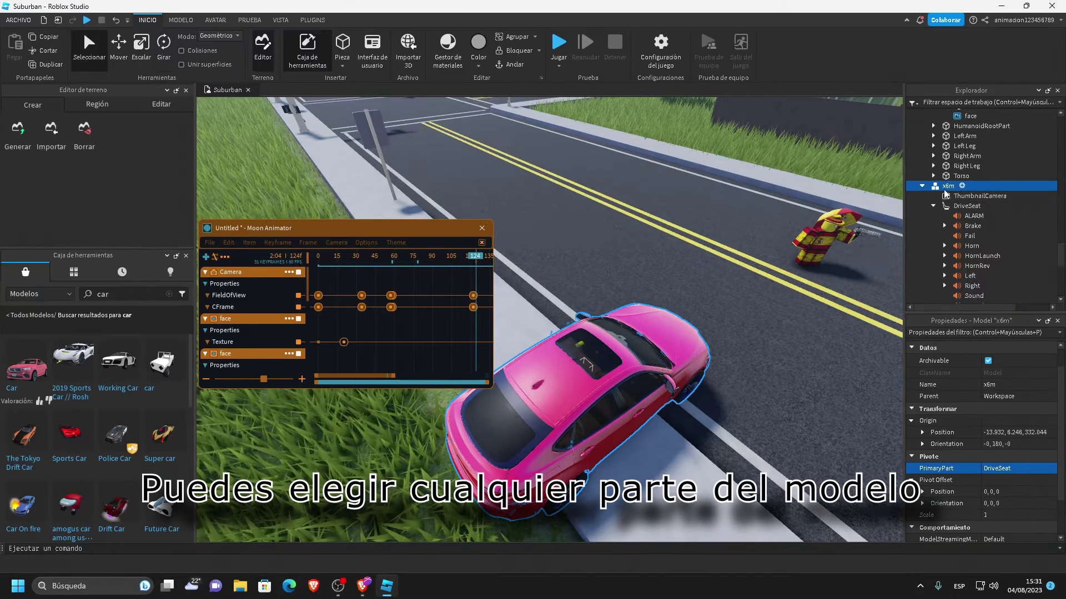
Add the car model to the animation as an item with its CFrame property
left_click(237, 230)
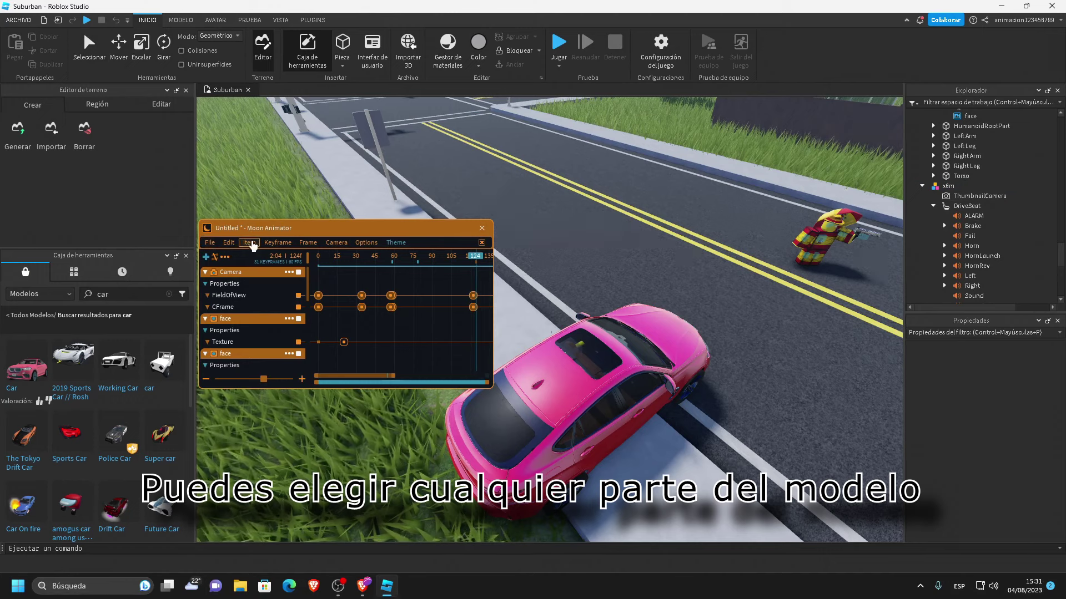
left_click(250, 243)
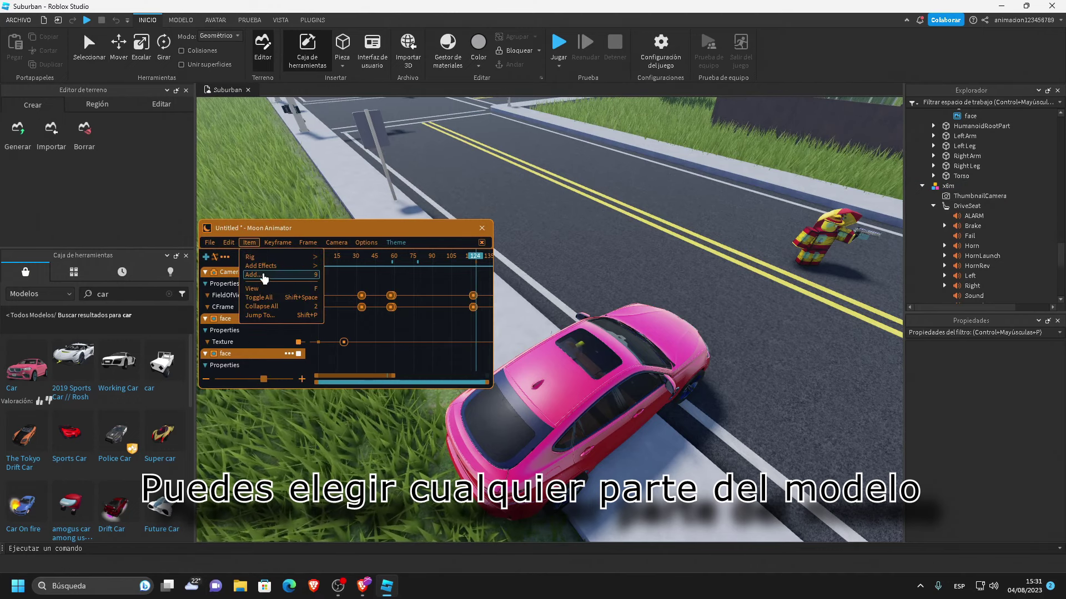
left_click(264, 275)
left_click(598, 304)
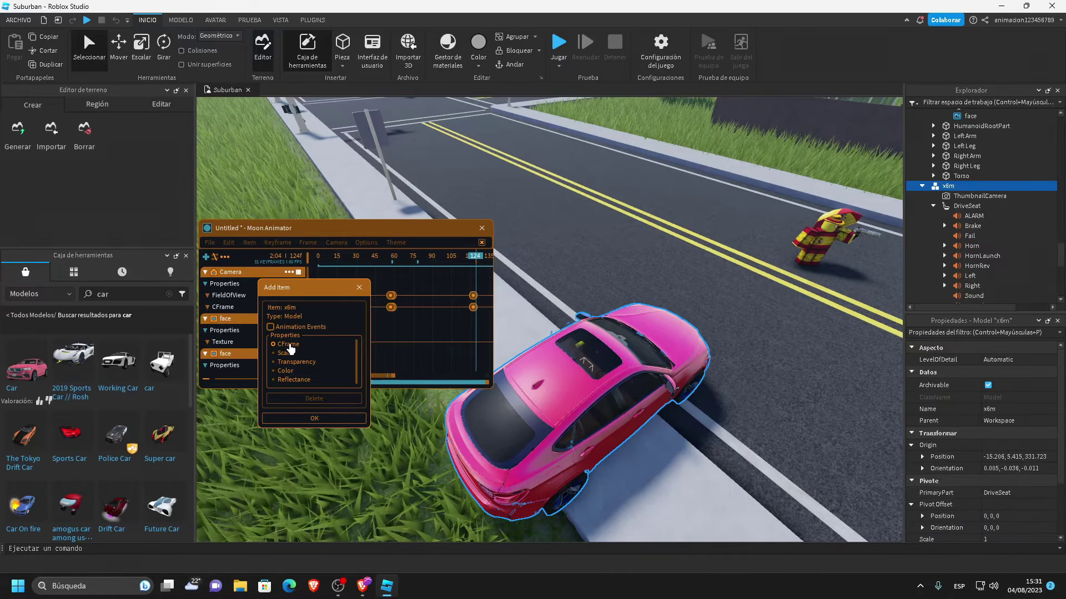
left_click(314, 417)
Frame the camera on the pistol character from the front and add FieldOfView and CFrame keyframes for it at frame 123
left_click_drag(318, 257, 385, 261)
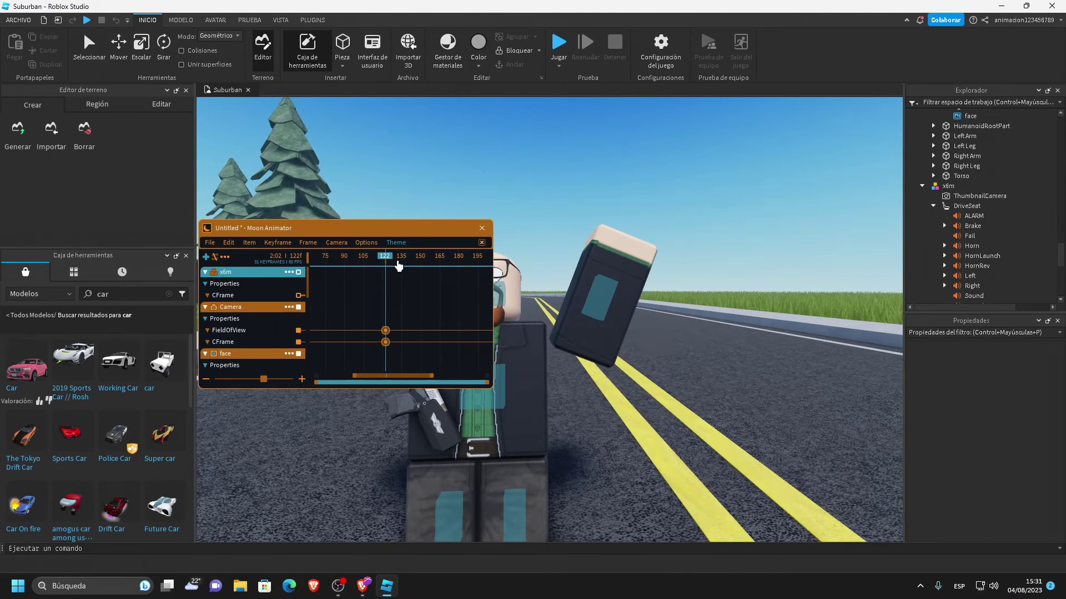
scroll(294, 320, "down", 5)
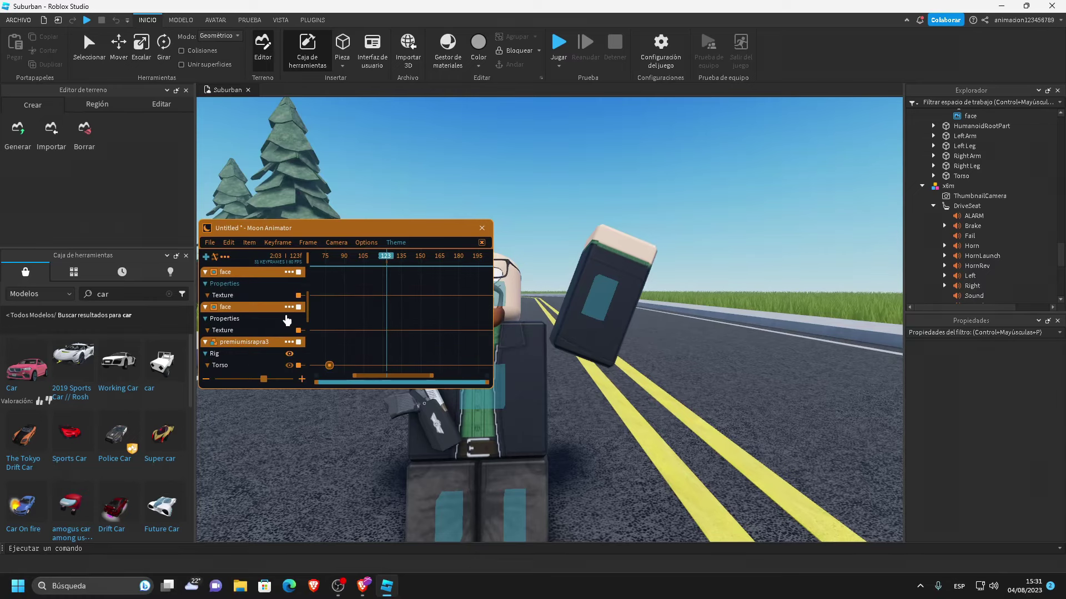
left_click(265, 298)
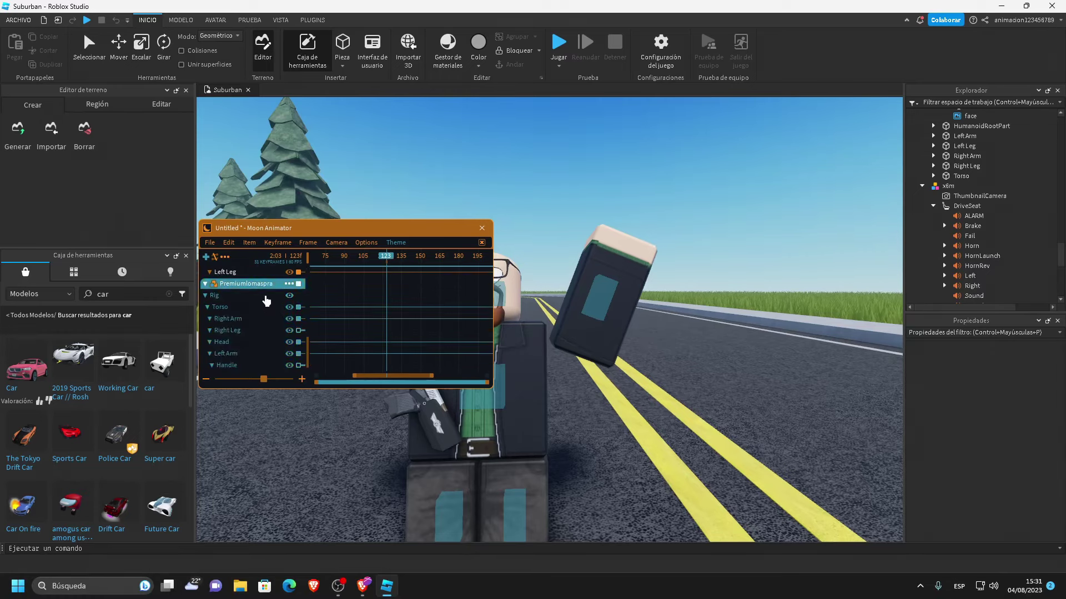
left_click_drag(312, 345, 300, 281)
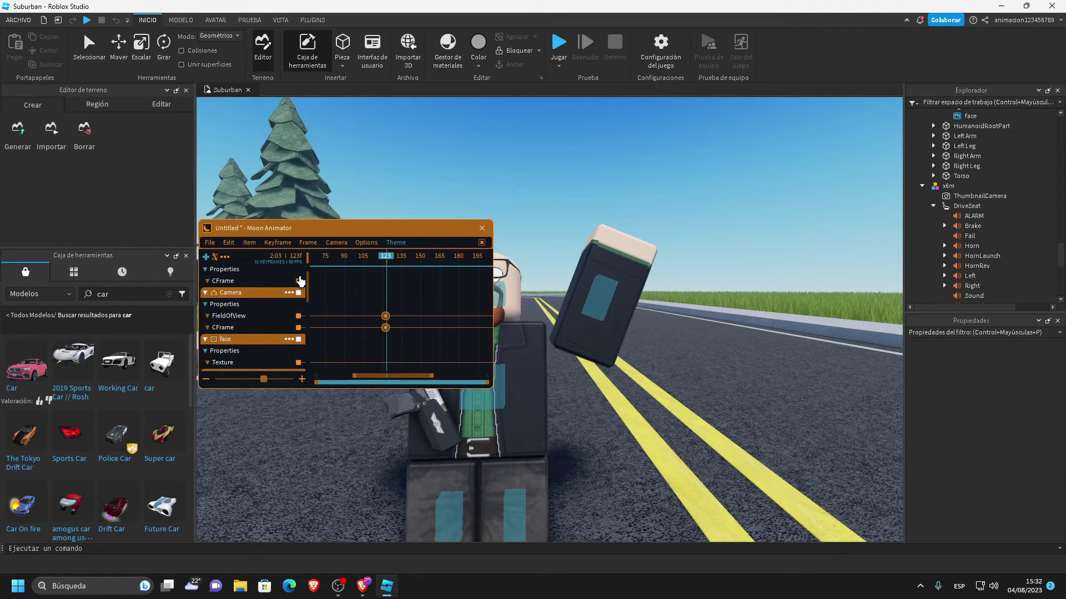
left_click(279, 302)
scroll(643, 364, "down", 3)
right_click_drag(642, 364, 646, 361)
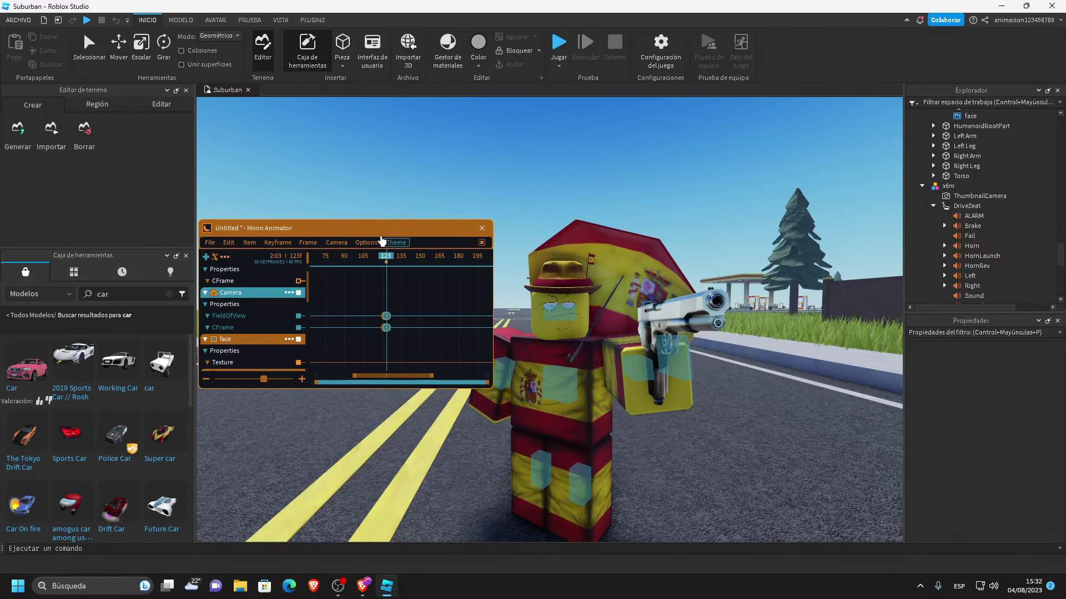
Bring the car and the pistol character into view and add a CFrame keyframe for the car at frame 123
left_click_drag(377, 234, 406, 261)
right_click_drag(489, 211, 489, 211)
key("w")
right_click_drag(818, 256, 819, 256)
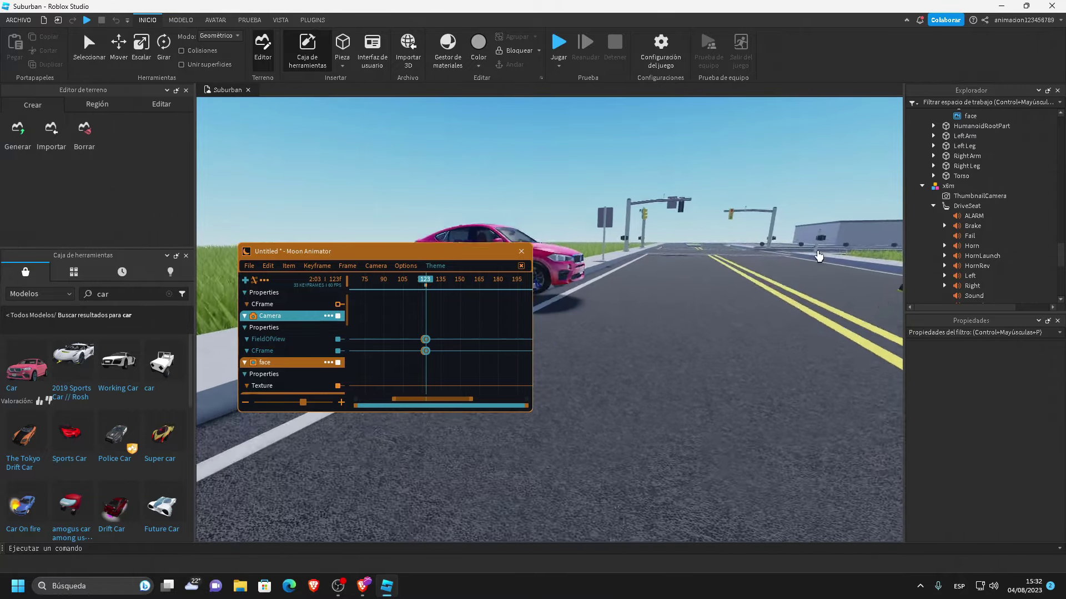
key("s")
left_click(1005, 187)
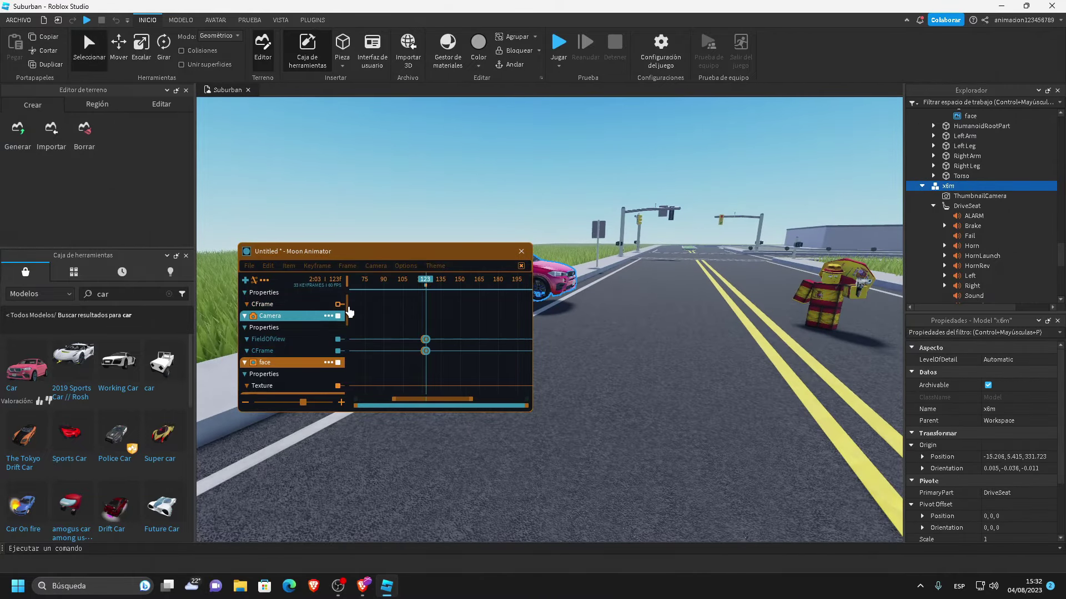
left_click(348, 309)
left_click_drag(347, 297, 345, 292)
left_click(284, 318)
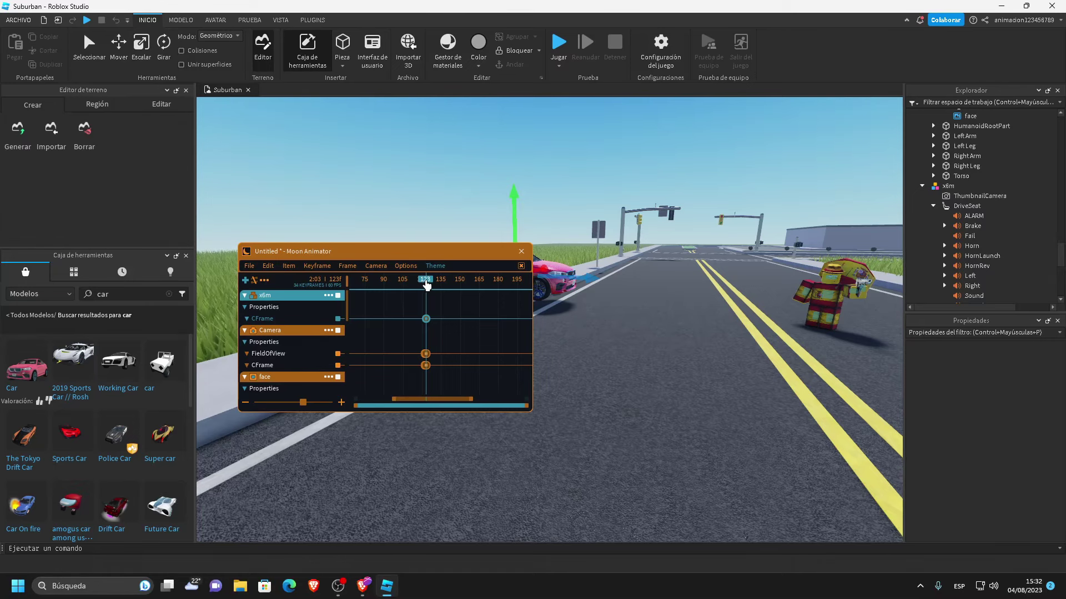
At frame 148, move the car along its length across the road past the pistol character to key its CFrame
key("a")
right_click_drag(549, 233, 549, 234)
left_click_drag(575, 216, 577, 231)
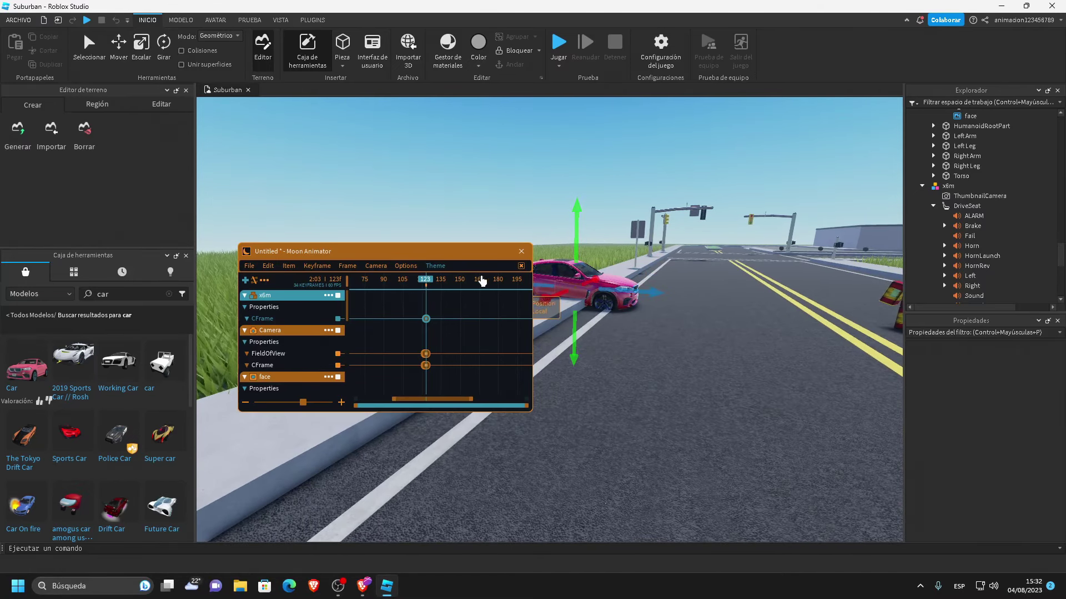
left_click_drag(425, 286, 459, 284)
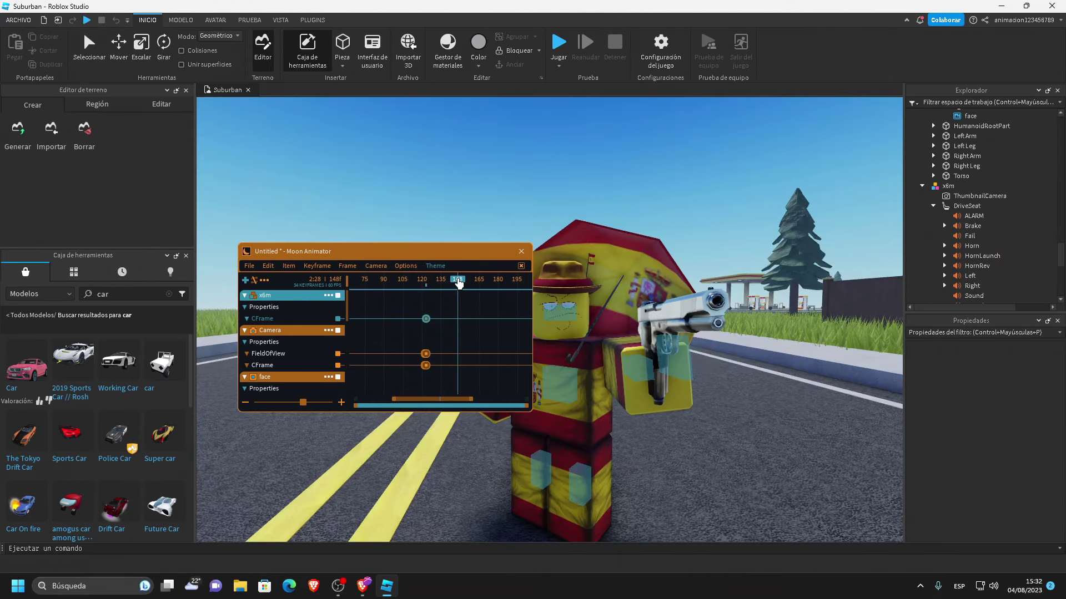
scroll(581, 252, "down", 3)
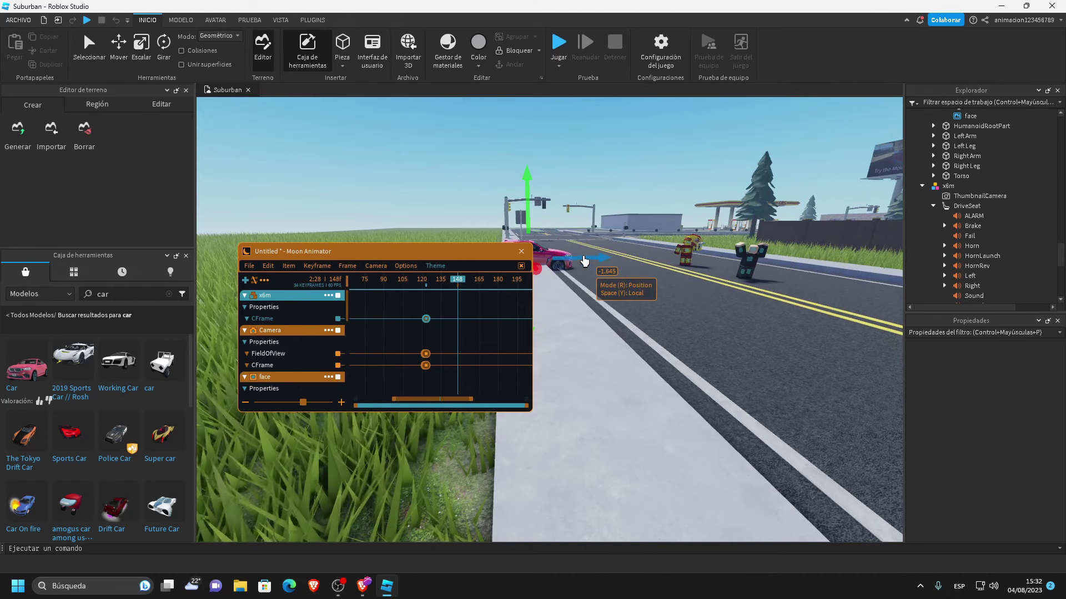
left_click_drag(585, 259, 854, 249)
Find the moment the car reaches the pistol character and add keyframes for all his rig parts at frame 132
mouse_move(430, 284)
left_mouse_down()
mouse_move(447, 284)
mouse_move(433, 285)
left_mouse_up()
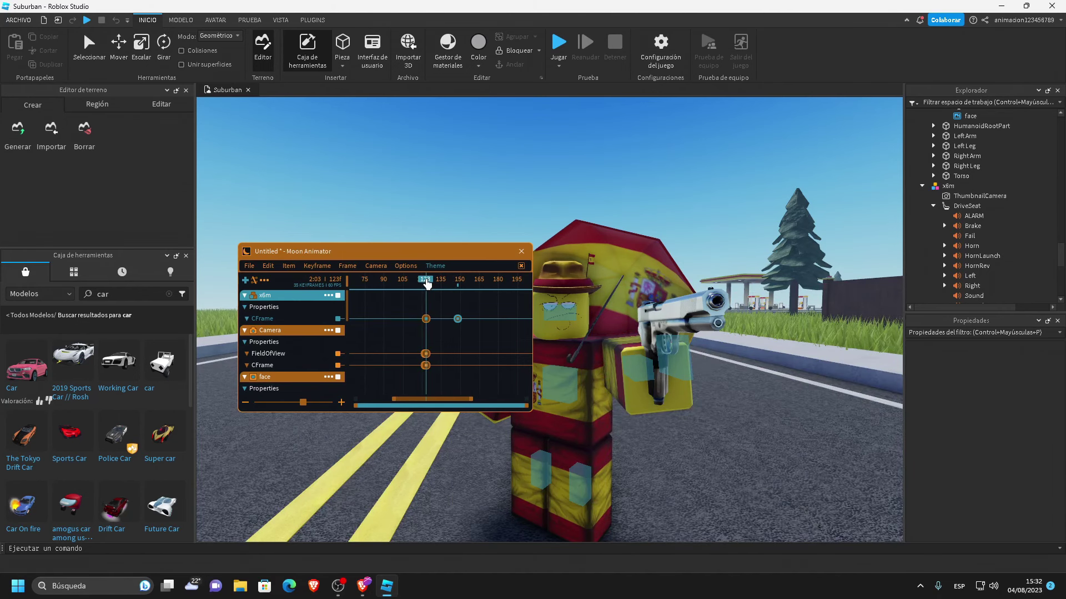
scroll(427, 285, "down", 14)
scroll(427, 284, "up", 6)
scroll(427, 284, "down", 3)
scroll(427, 284, "up", 8)
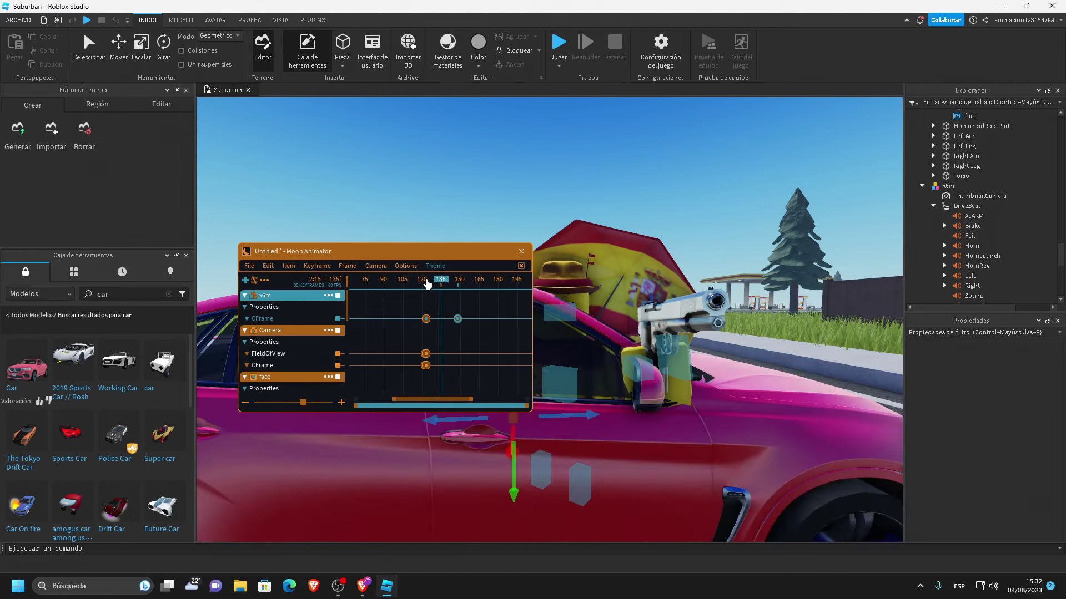
scroll(427, 284, "down", 3)
scroll(294, 333, "down", 5)
left_click(281, 313)
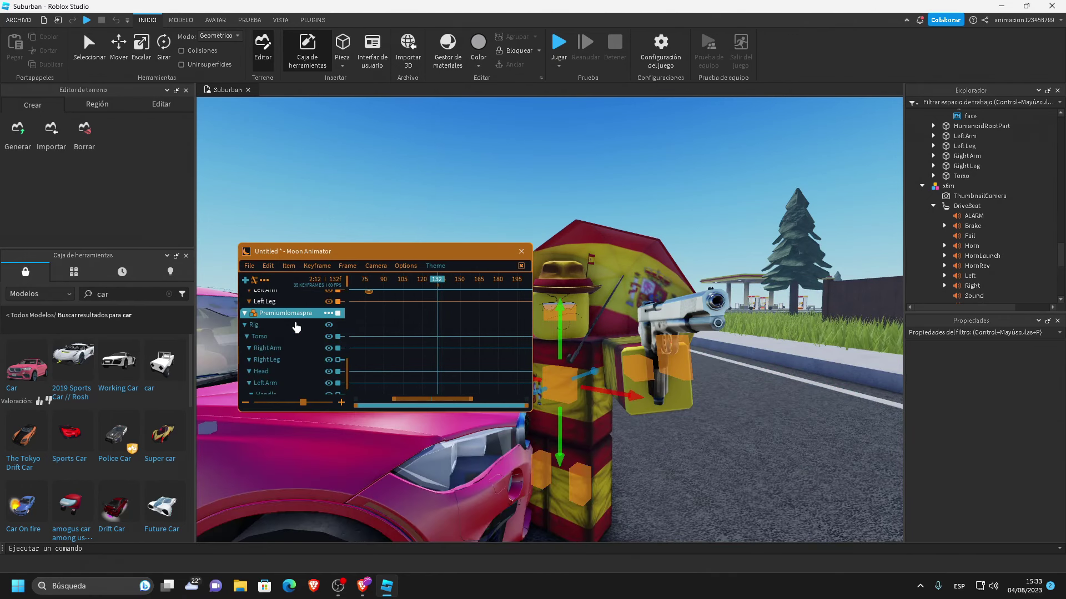
left_click_drag(358, 253, 313, 136)
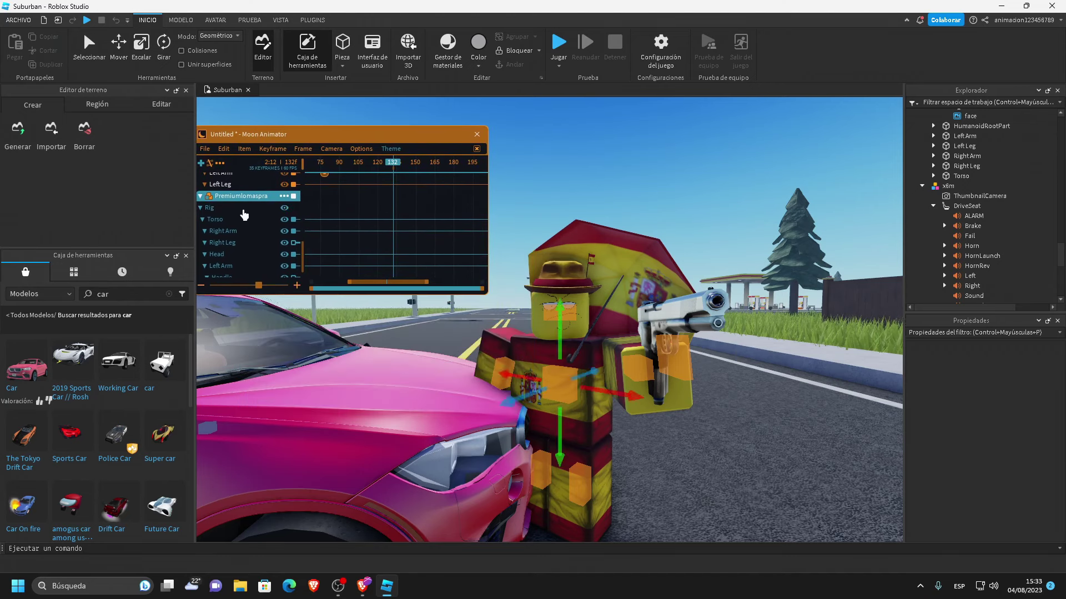
key("plus")
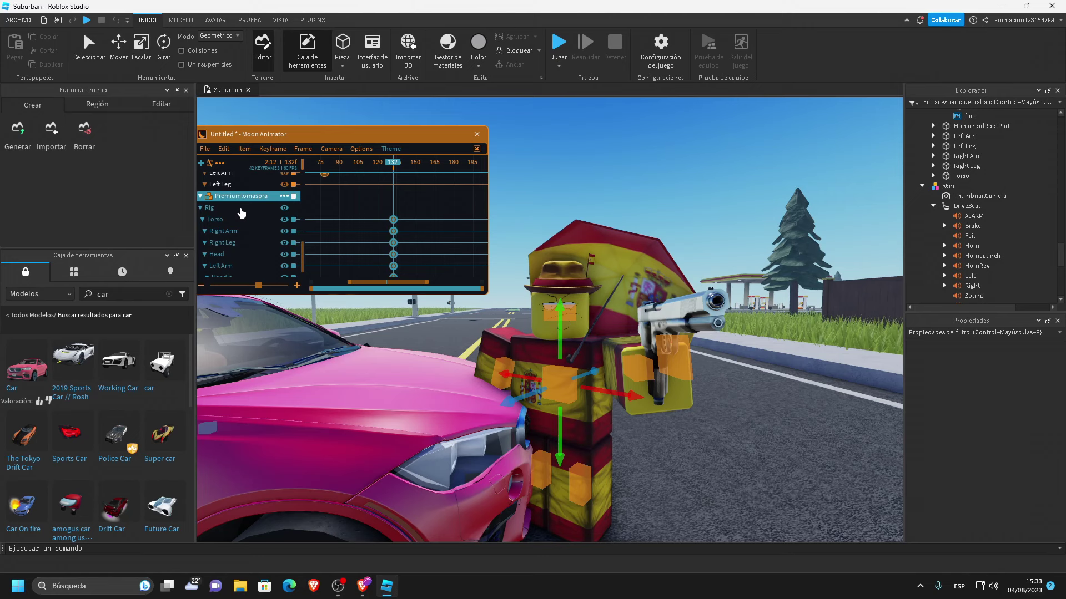
At frame 134, rotate the pistol character's torso and pose his limbs so he tips over as the car hits him
key("Right")
key("Right")
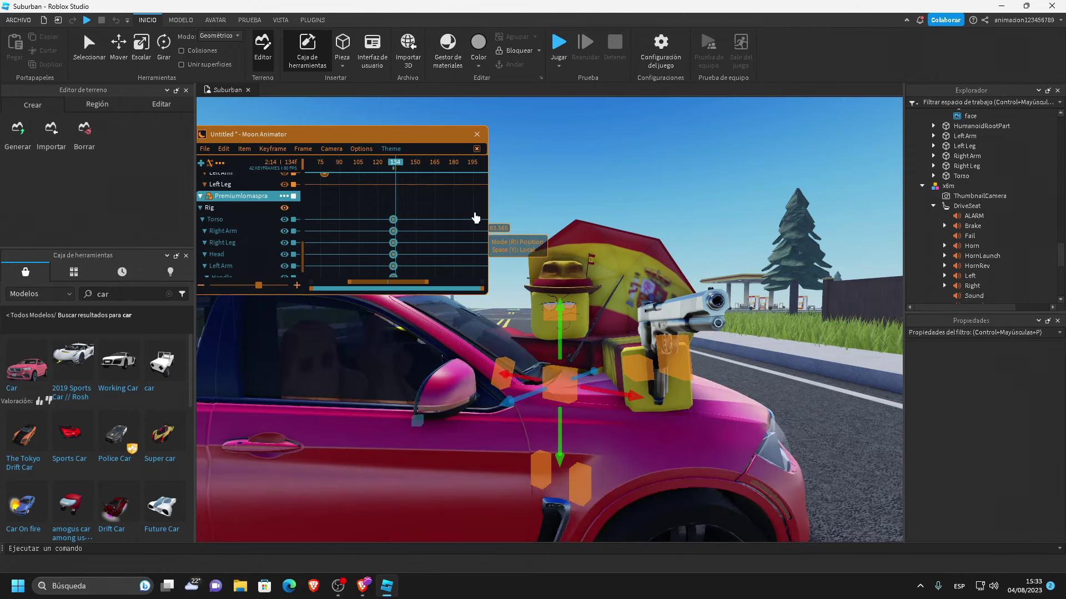
left_click(264, 222)
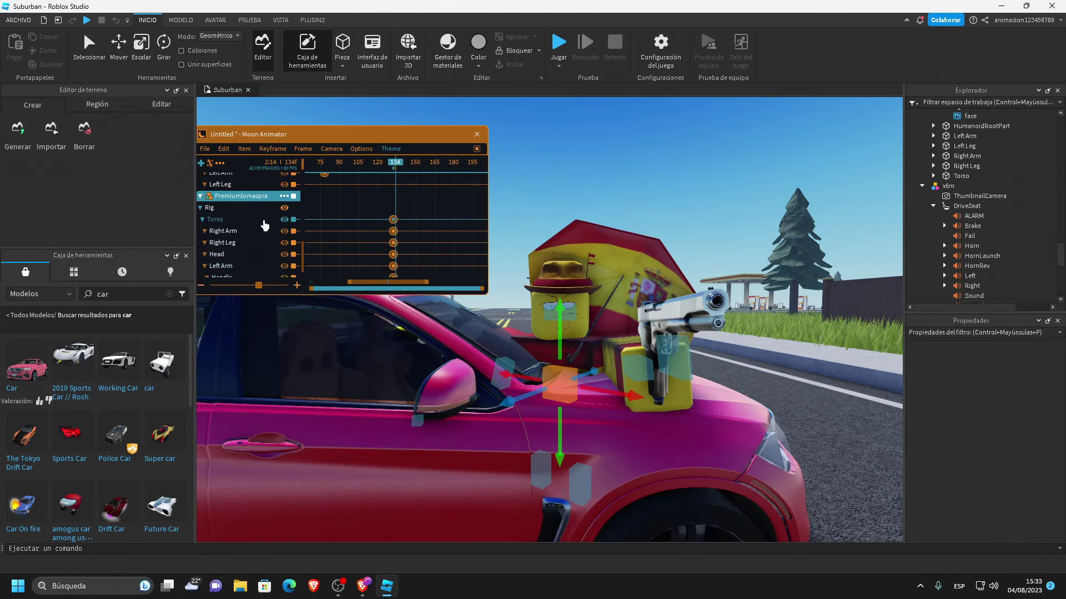
key("r")
left_click_drag(574, 383, 747, 411)
scroll(747, 411, "down", 2)
scroll(394, 222, "down", 1)
left_click(394, 164)
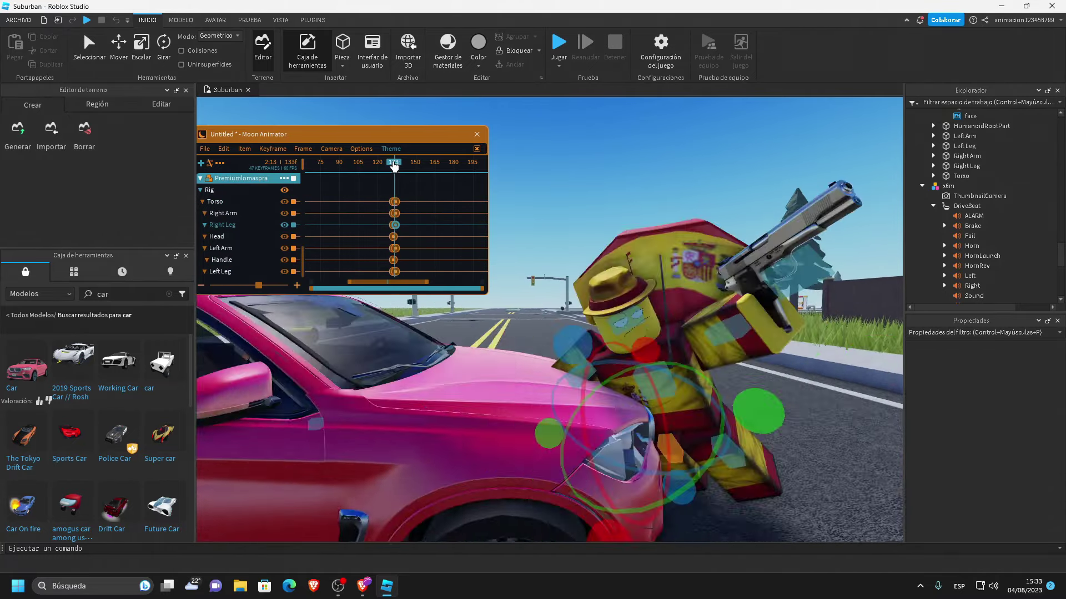
Pose the pistol character being thrown and tumbling onto the road across the frames after the impact, up to frame 159
left_click_drag(394, 164, 399, 164)
left_click(671, 304)
left_click_drag(671, 304, 639, 265)
left_click(697, 247)
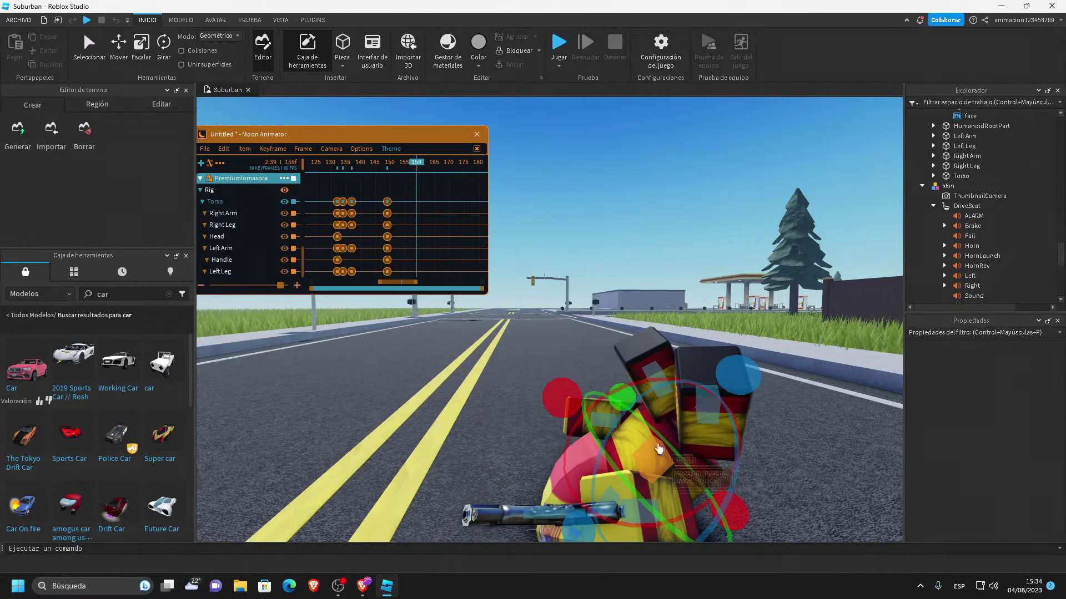
left_click_drag(705, 361, 725, 365)
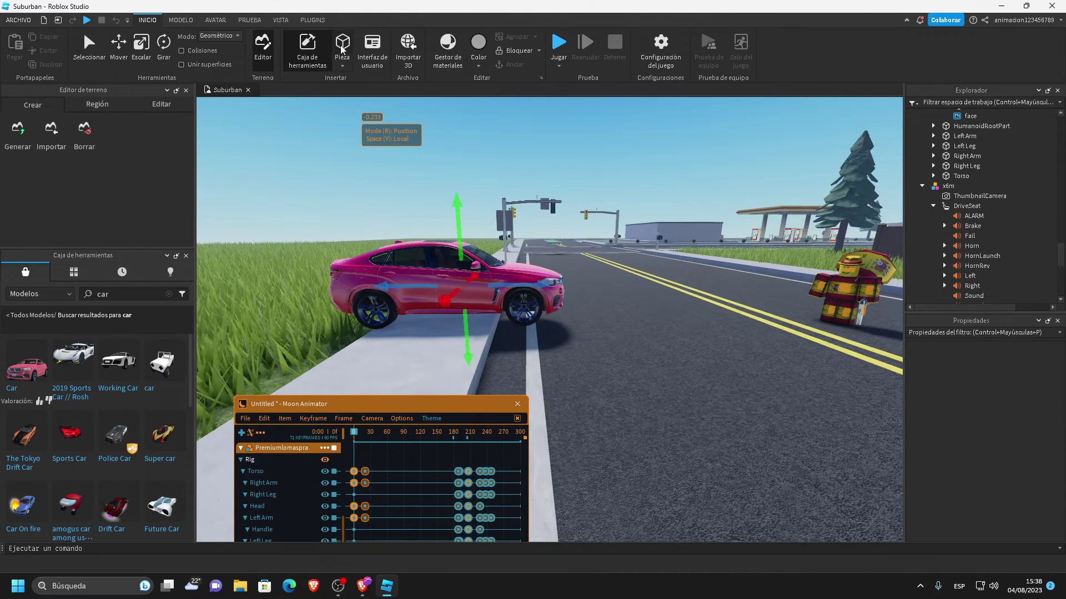
Insert a block part near the car and set its Transparency to 1
left_click(342, 45)
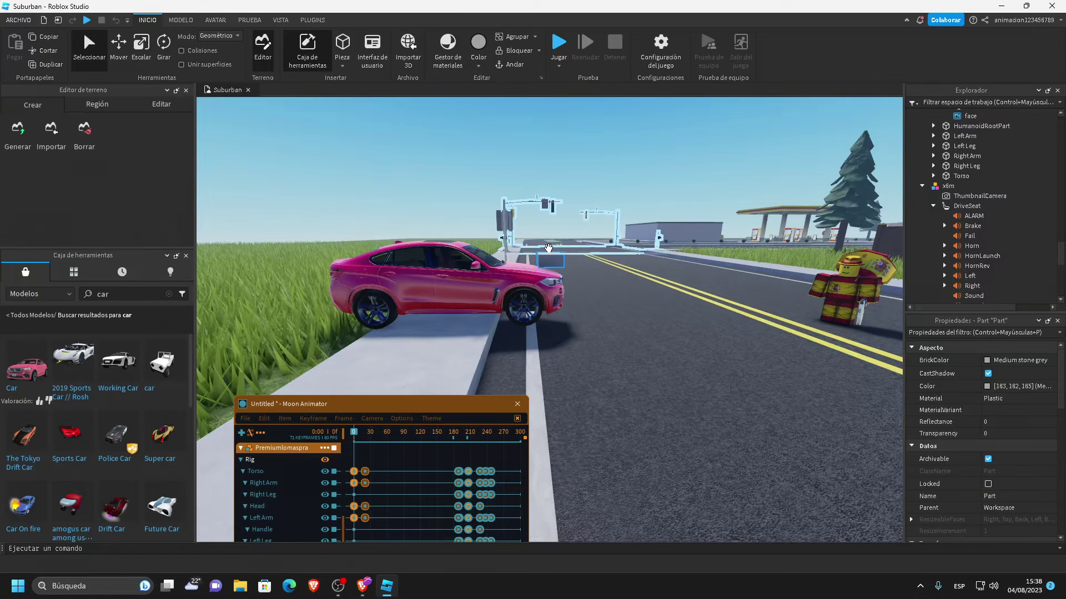
key("f")
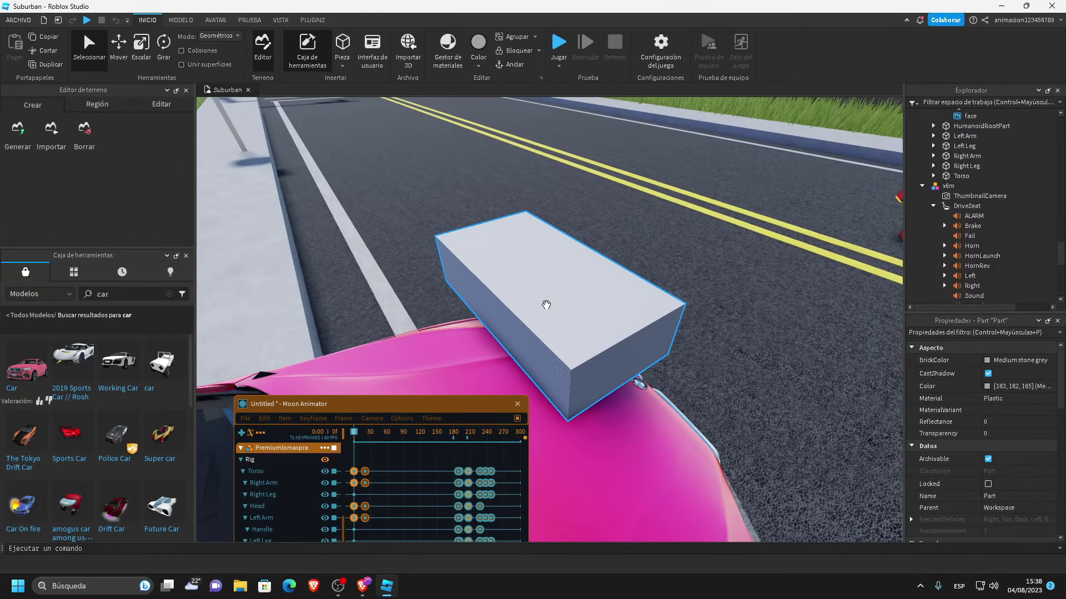
scroll(558, 301, "down", 3)
scroll(552, 278, "up", 2)
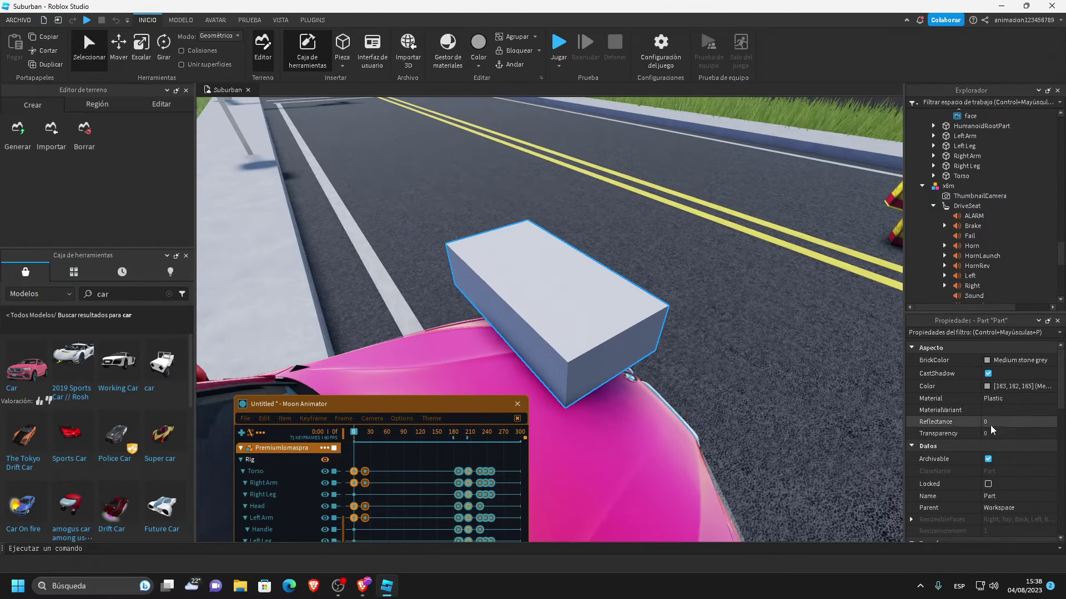
left_click(1012, 435)
left_click_drag(1023, 435, 1055, 435)
Locate the new part in the workspace hierarchy and insert a Smoke object into it
scroll(974, 249, "up", 10)
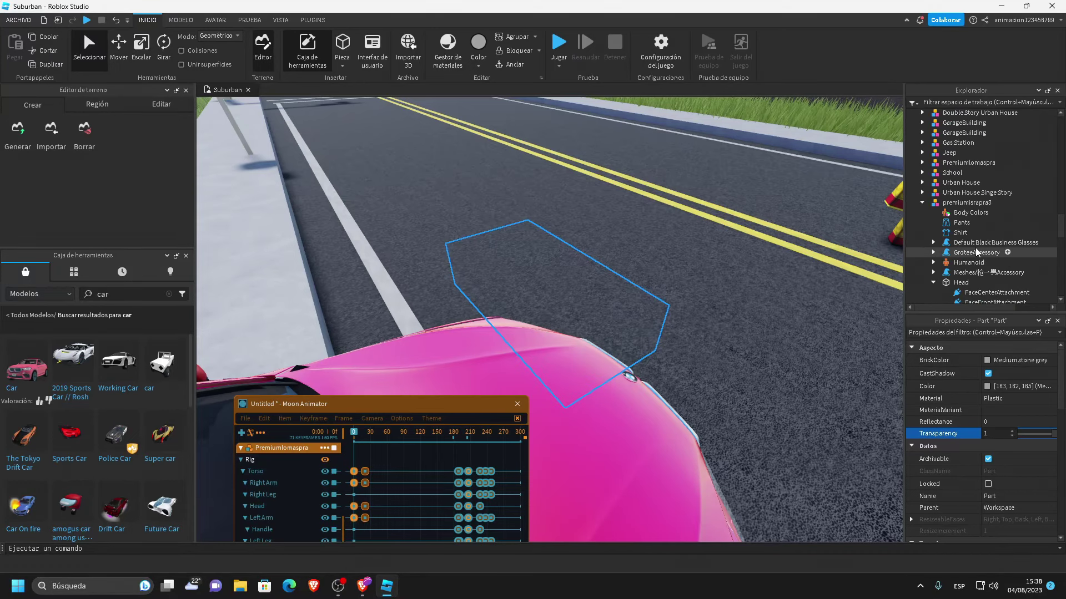
scroll(975, 241, "up", 5)
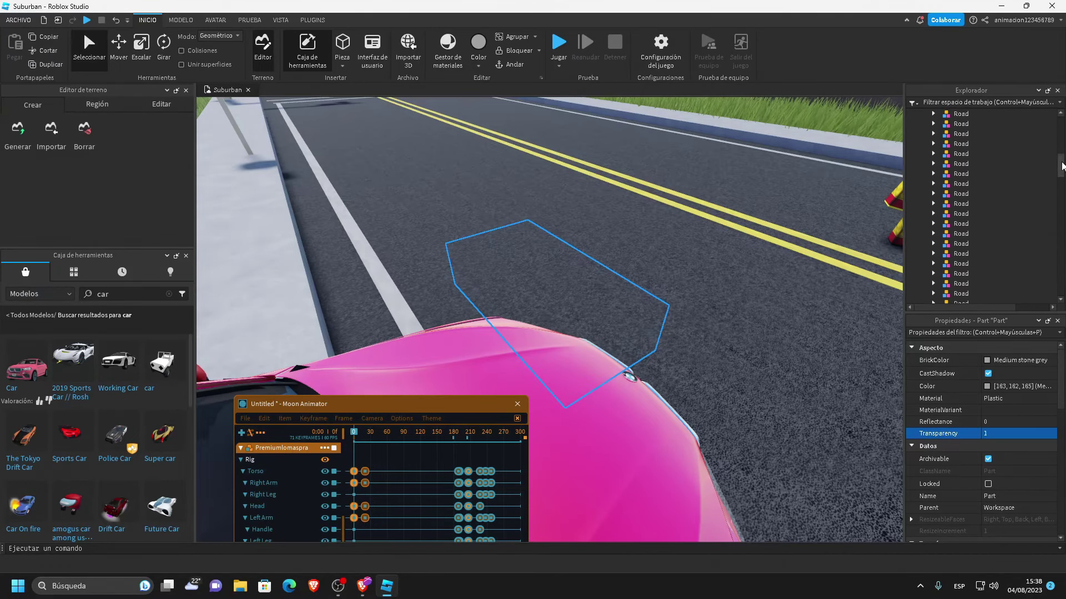
left_click_drag(1061, 160, 1062, 278)
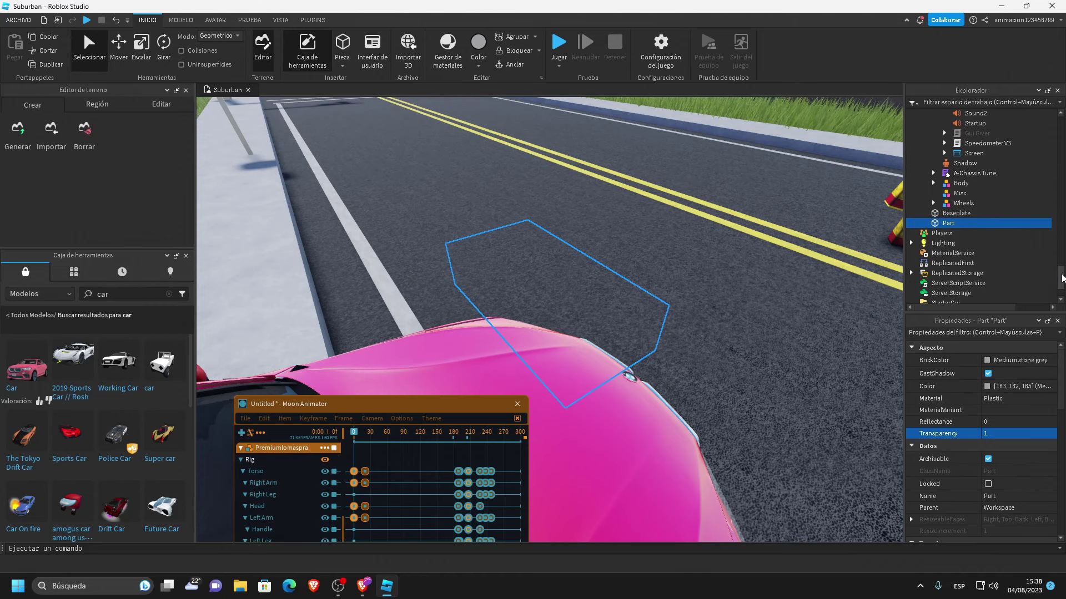
right_click(950, 222)
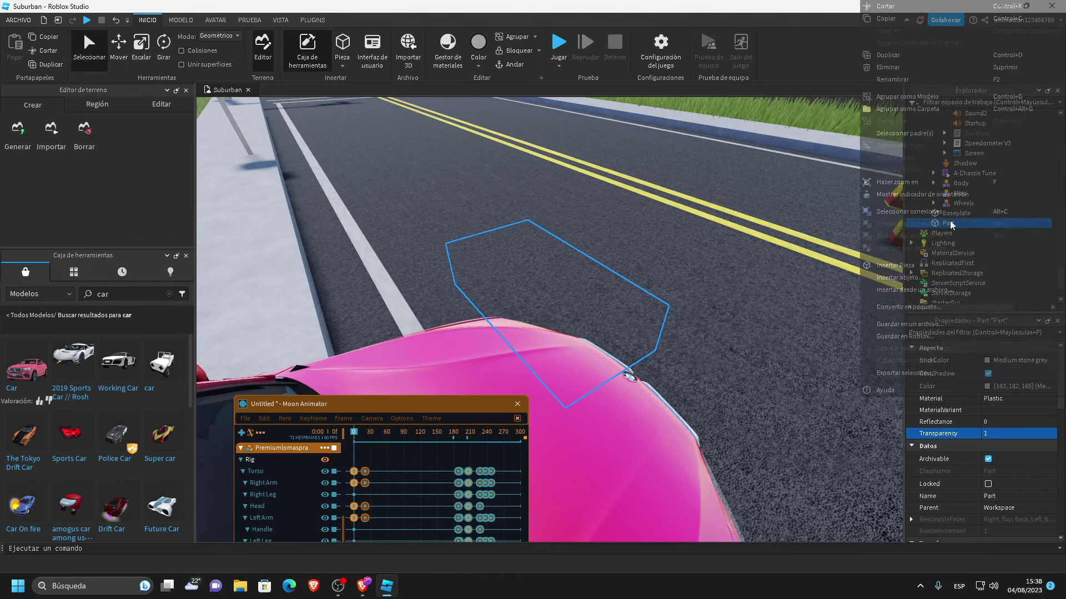
left_click(897, 277)
type("smoke")
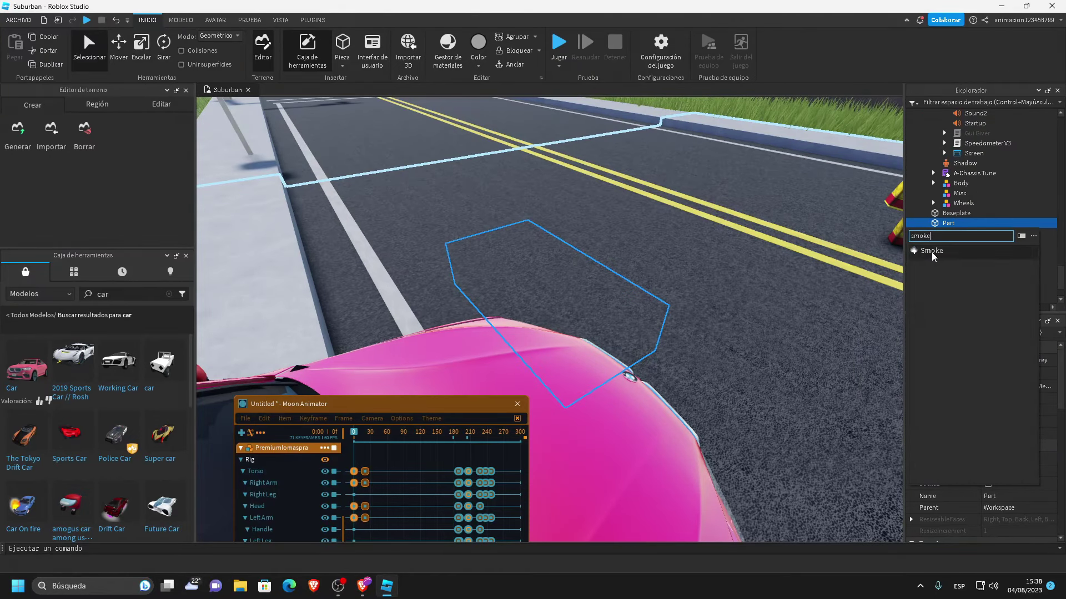
left_click(932, 252)
Move the invisible smoke part to the rear end of the car and activate the Move tool on it
scroll(687, 281, "down", 3)
right_click_drag(687, 281, 667, 273)
scroll(589, 318, "down", 3)
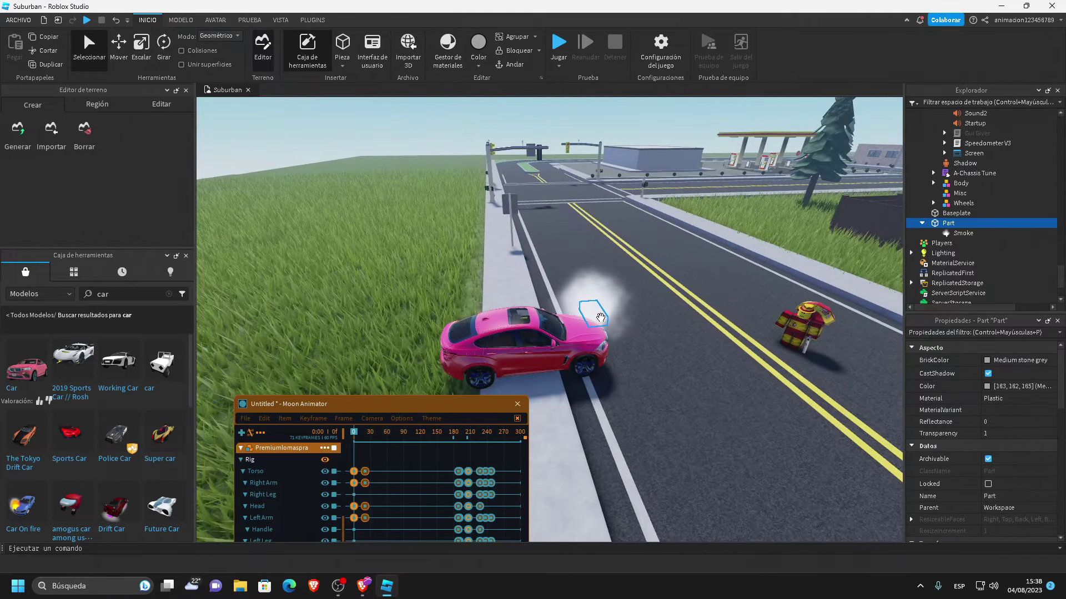
left_click_drag(599, 316, 433, 382)
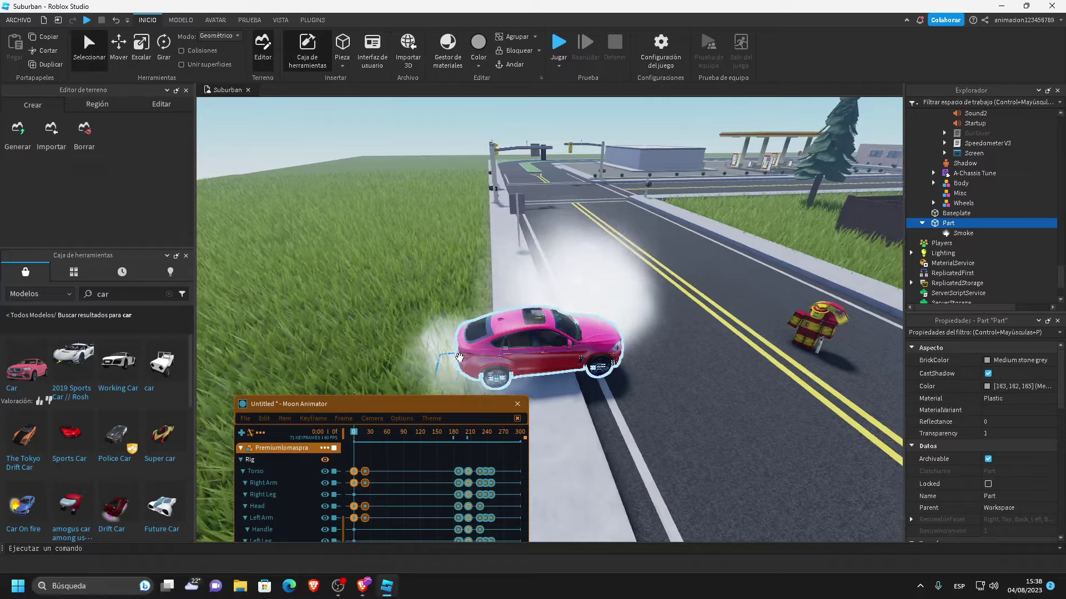
right_click_drag(460, 359, 447, 421)
scroll(461, 361, "up", 4)
scroll(462, 362, "down", 2)
key("ctrl+2")
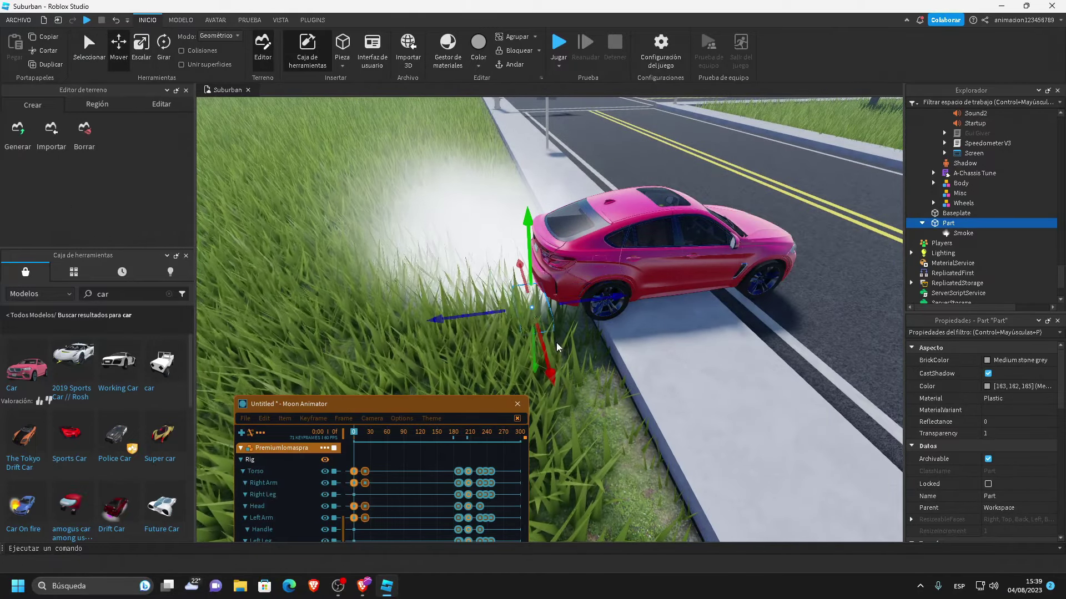
Add the smoke part to the animation as an item with its CFrame property
left_click(284, 419)
left_click(285, 420)
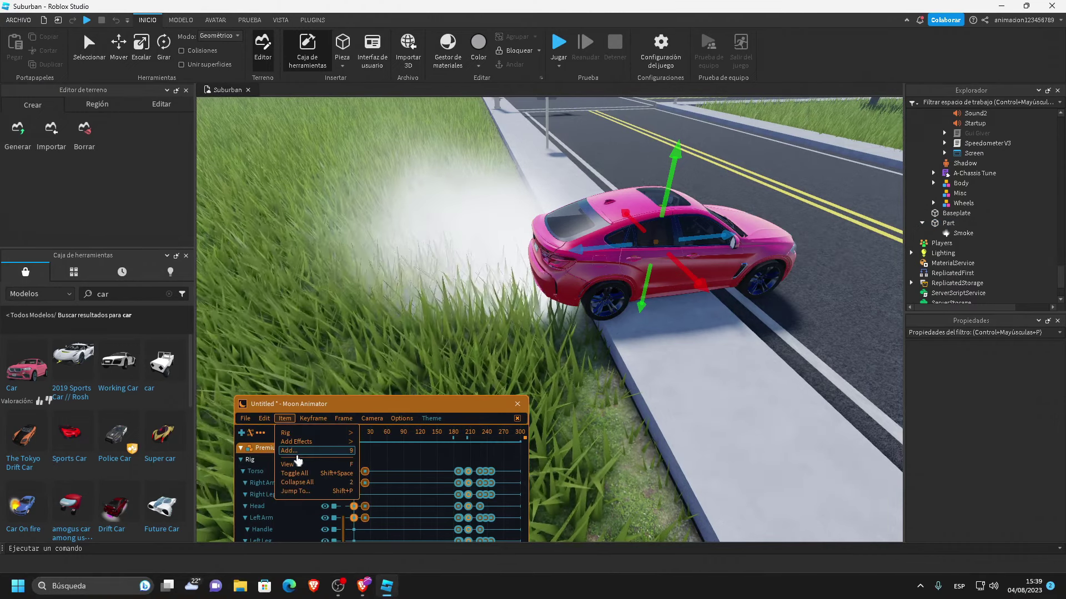
left_click(302, 431)
left_click(948, 223)
left_click(947, 223)
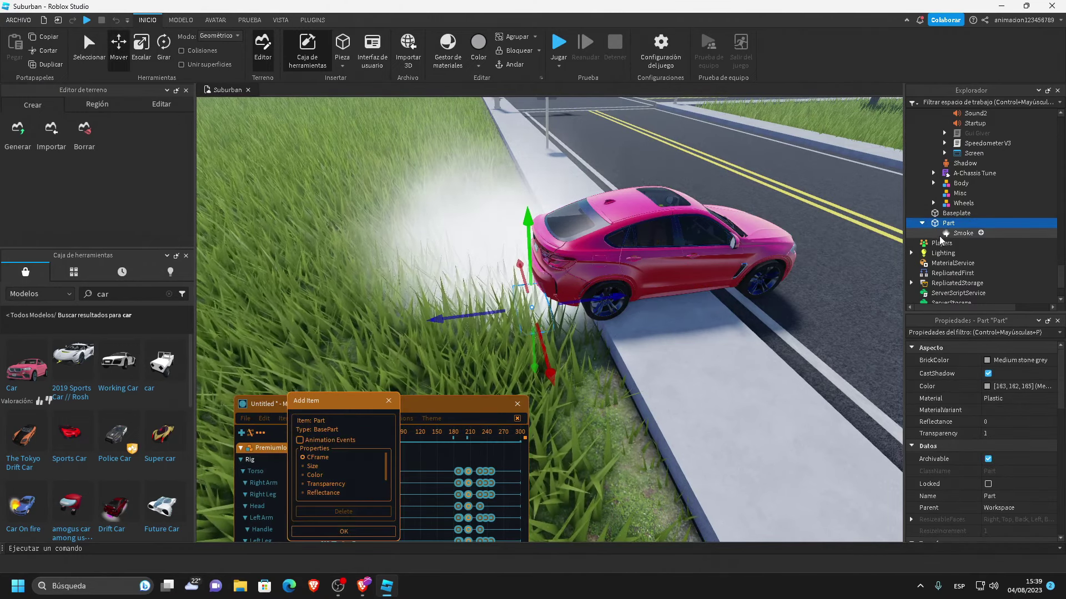
left_click(354, 536)
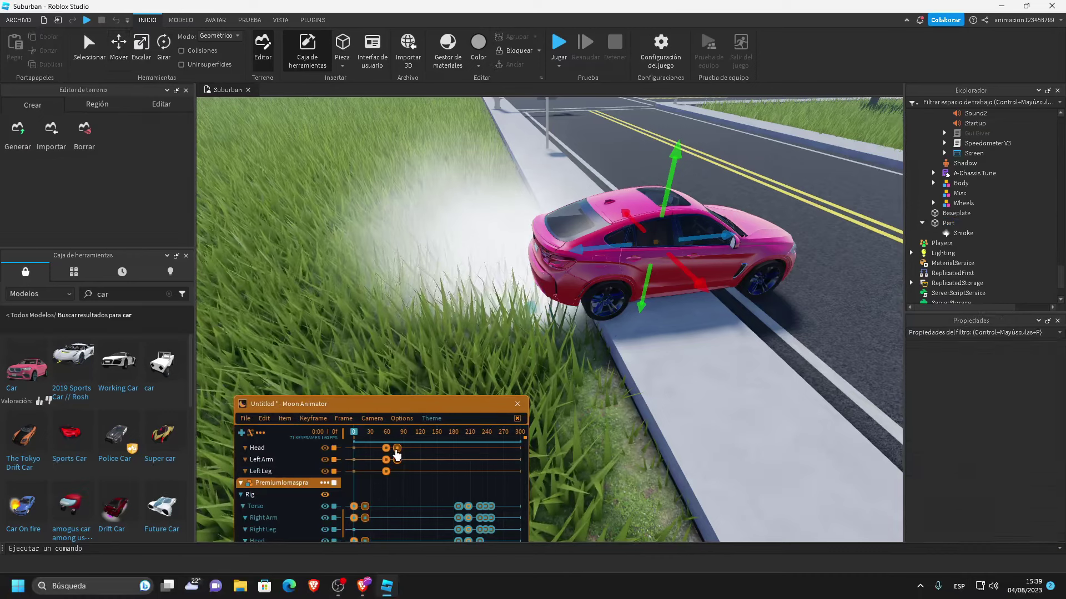
Add a CFrame keyframe for the smoke part at frame 178, where the car starts moving
left_click(422, 432)
left_click_drag(422, 427, 453, 421)
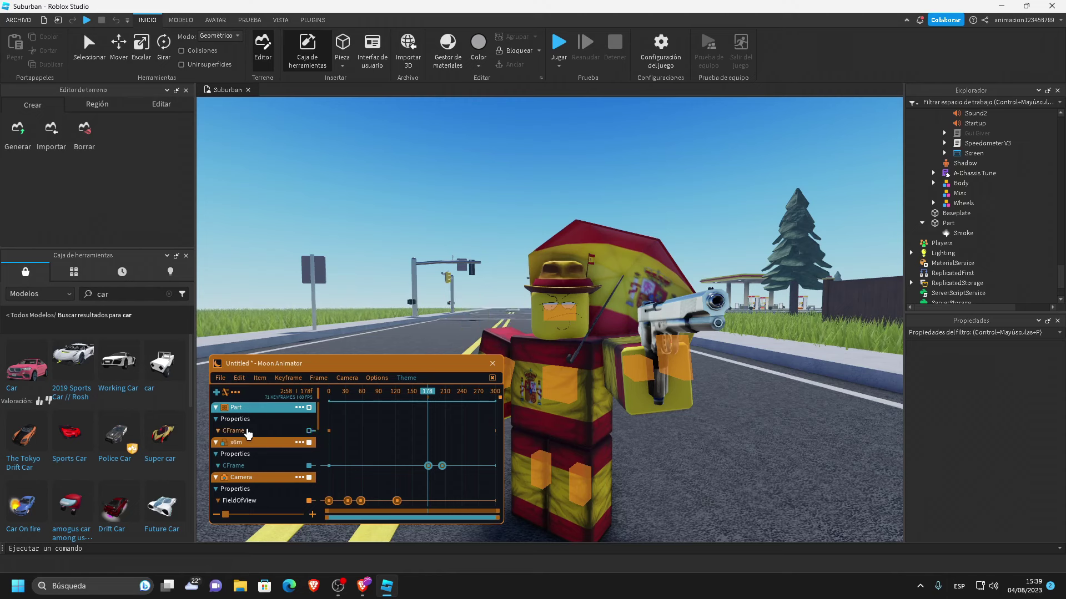
left_click(282, 407)
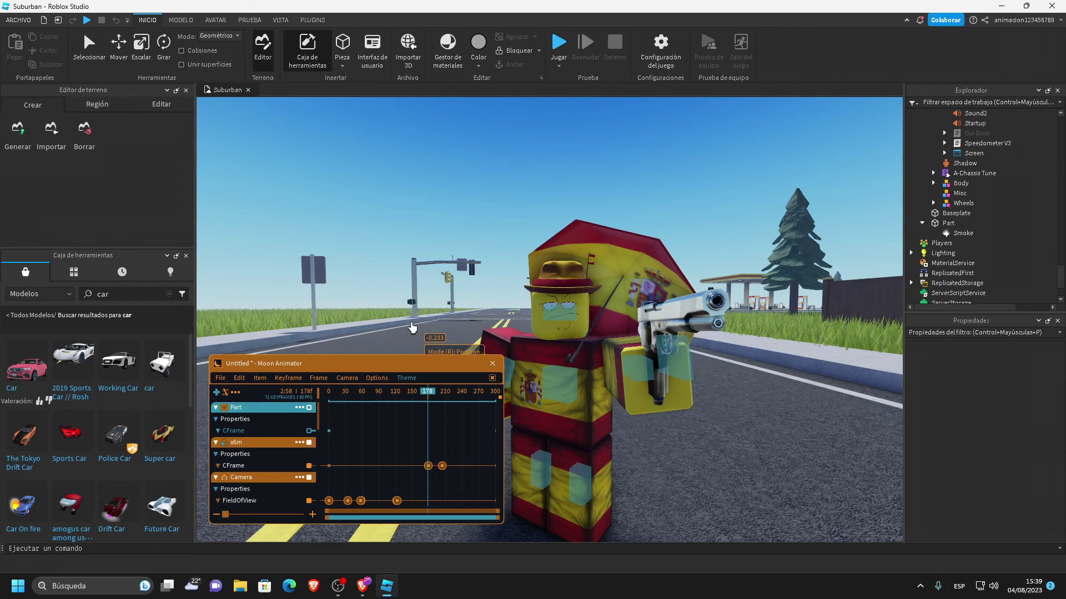
key("plus")
At frame 204, move the smoke part across the road to the car's end position to key its CFrame
key("s")
right_click_drag(413, 328, 440, 392)
left_click_drag(427, 394, 444, 394)
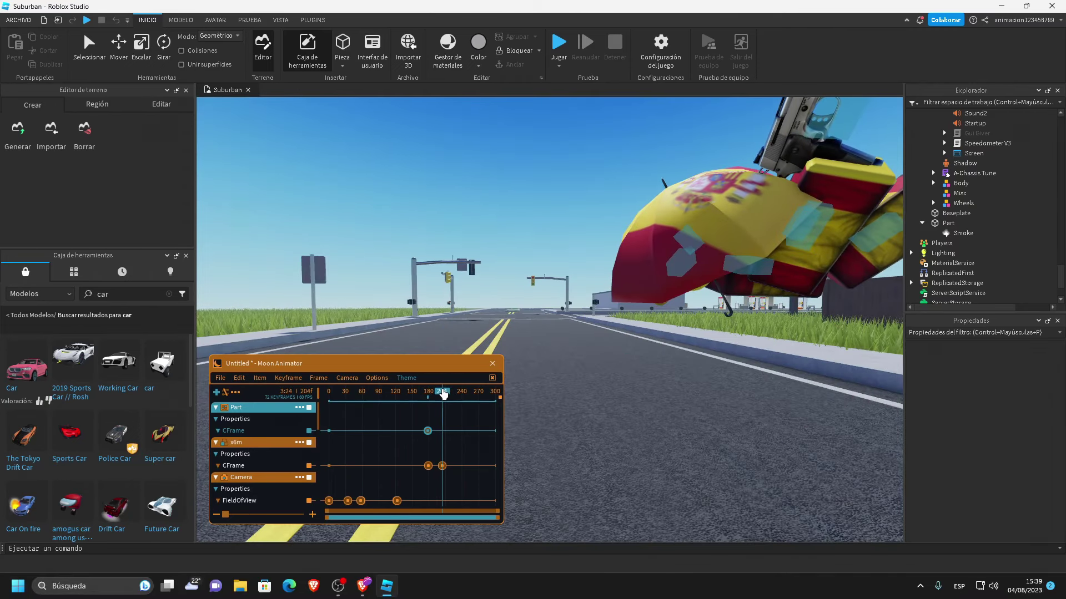
scroll(438, 319, "down", 5)
left_click_drag(450, 319, 731, 336)
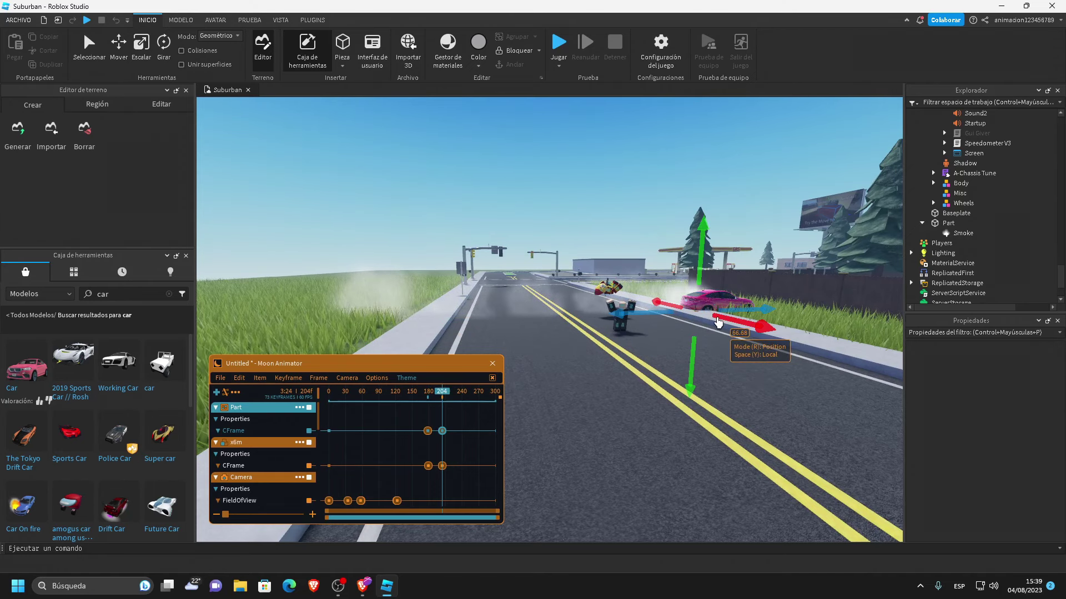
Shift the last CFrame keyframes of the smoke part and the car to about frame 260 and play the animation
left_click(427, 391)
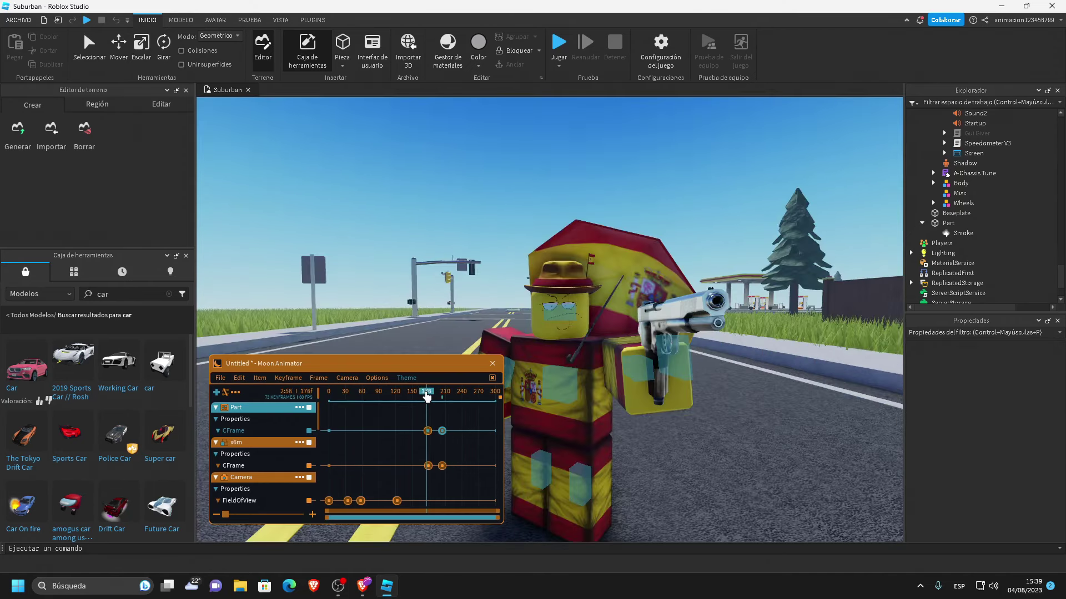
mouse_move(426, 394)
left_mouse_down()
mouse_move(452, 392)
mouse_move(427, 393)
left_mouse_up()
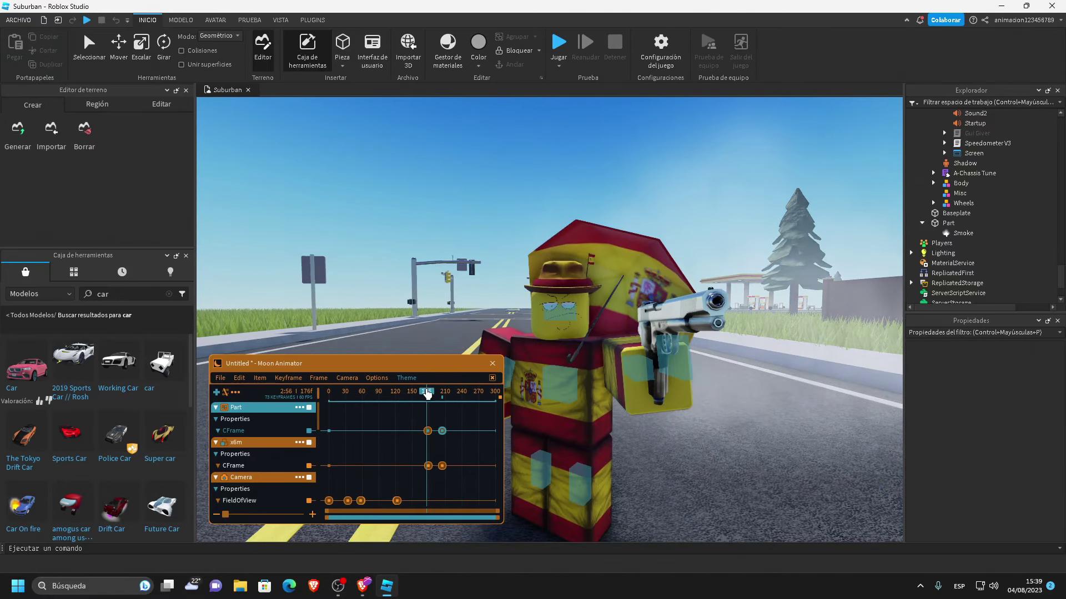
left_click_drag(464, 407, 439, 486)
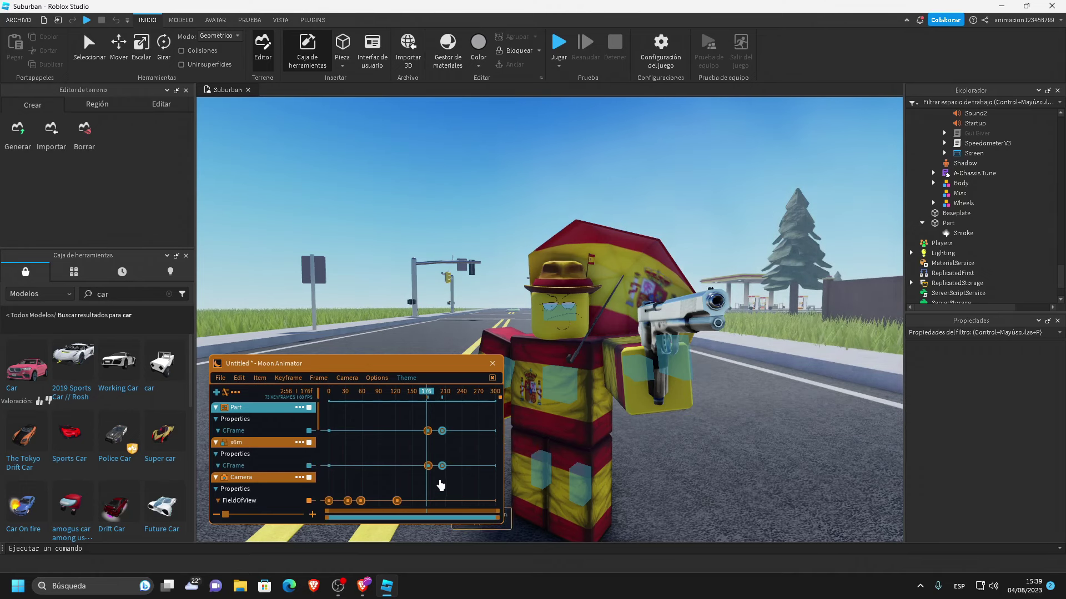
left_click_drag(442, 433, 474, 433)
key("space")
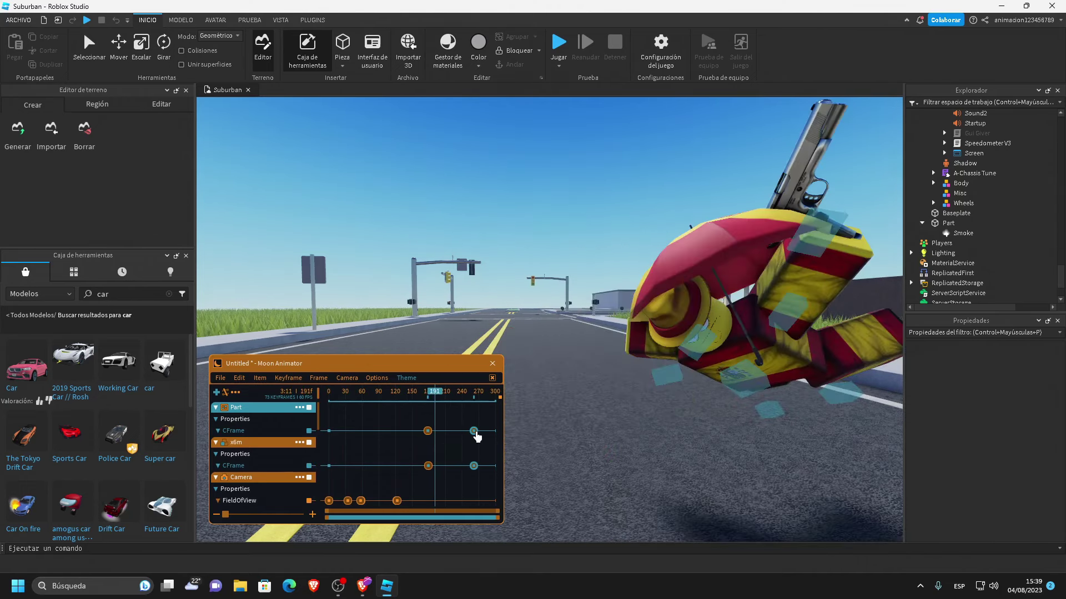
Return the playhead to frame 0, undo the shift of the last CFrame keyframes and hide the animator window
left_click_drag(451, 392, 270, 404)
key("ctrl+z")
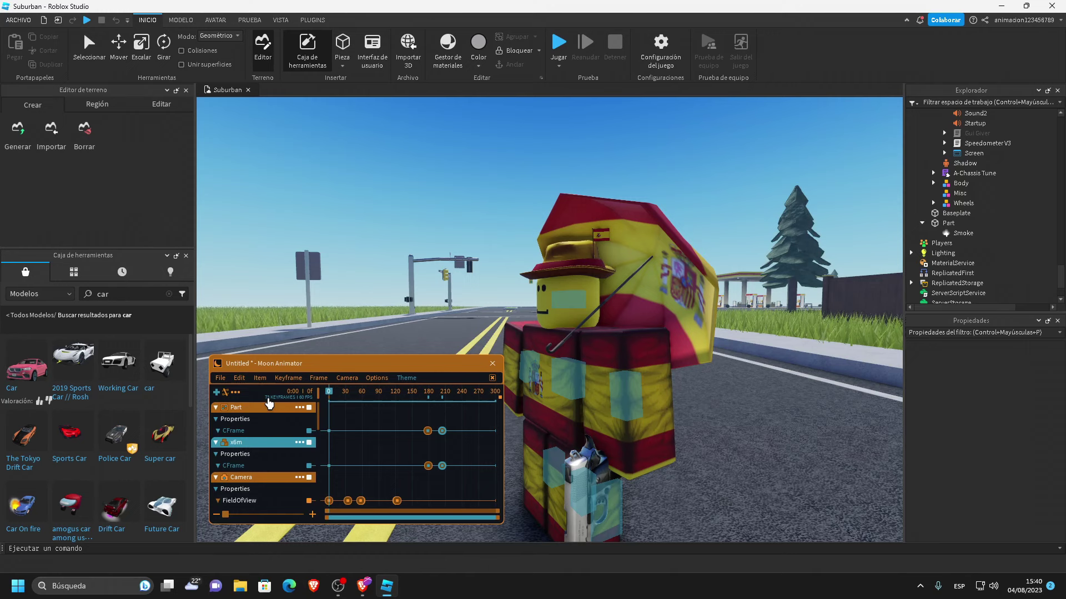
key("h")
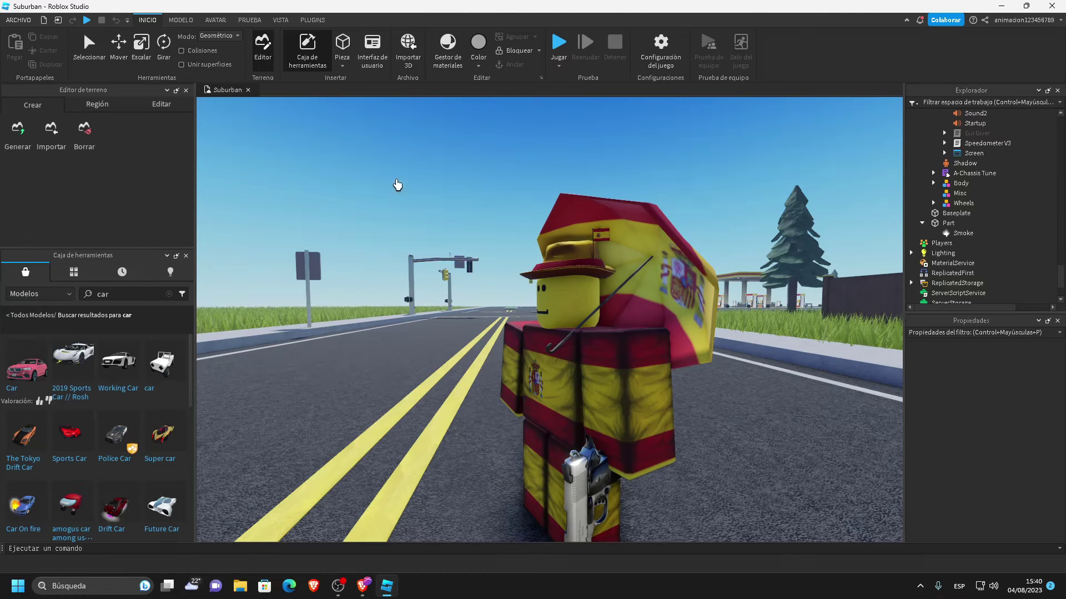
Turn on device emulation with the HD 720 (1280x720) device and hide the animator window for a clean view
left_click(248, 21)
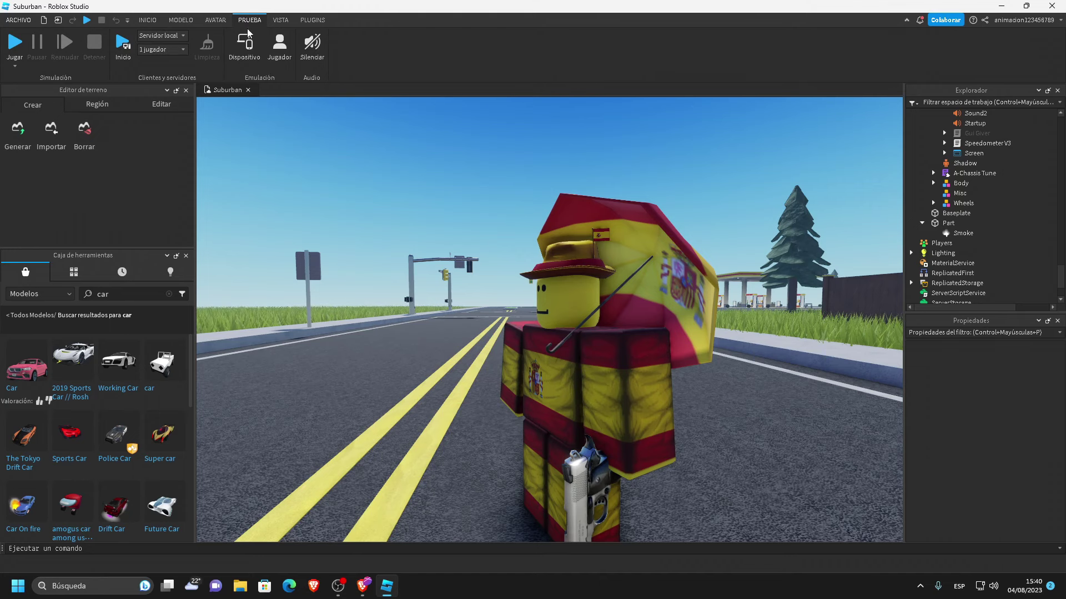
left_click(245, 44)
left_click(501, 104)
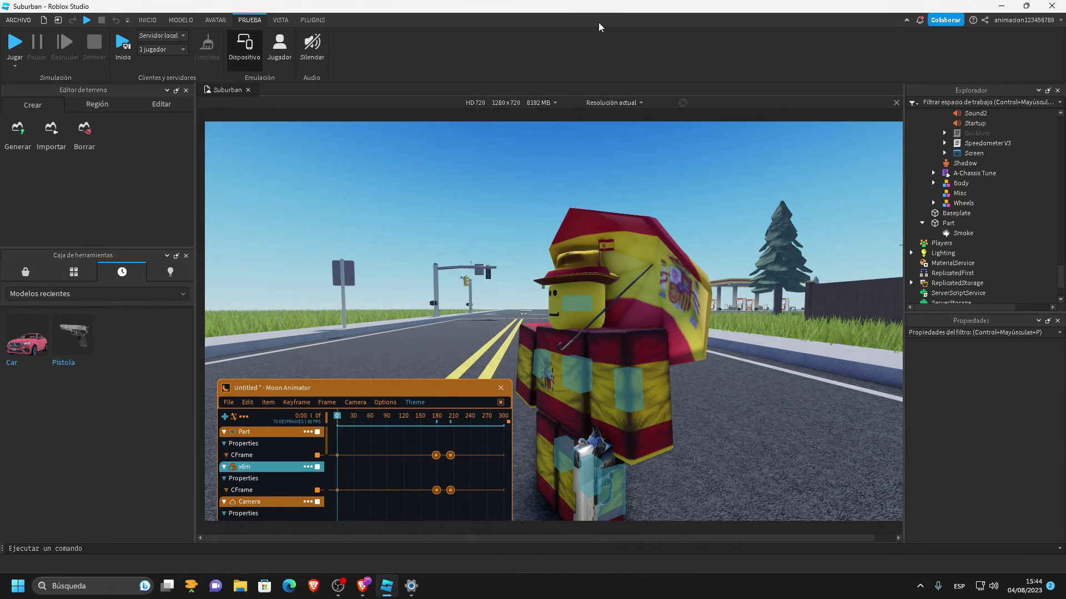
left_click(503, 105)
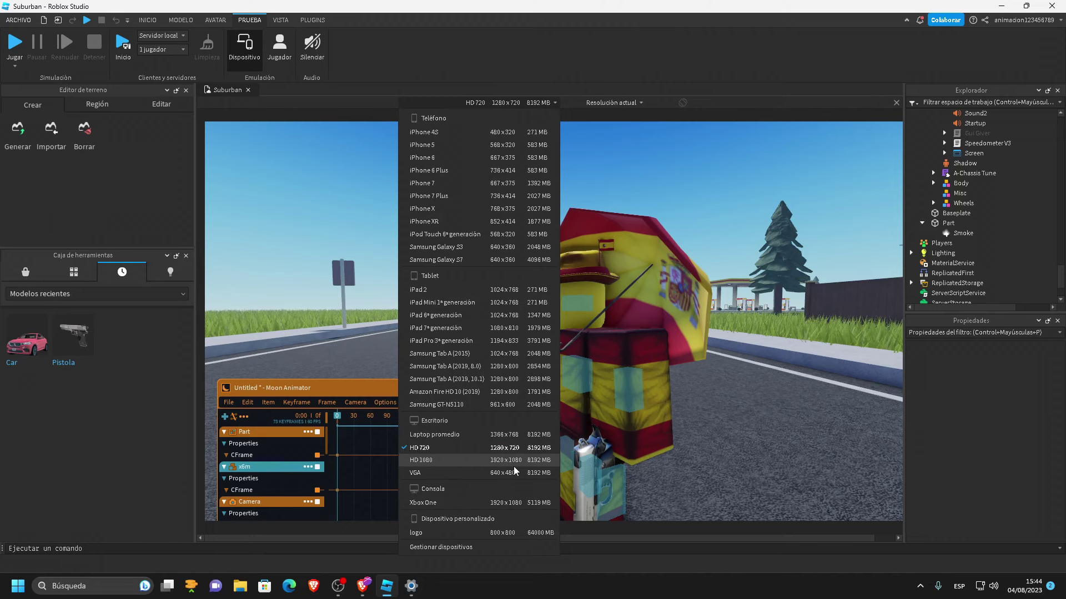
left_click(671, 38)
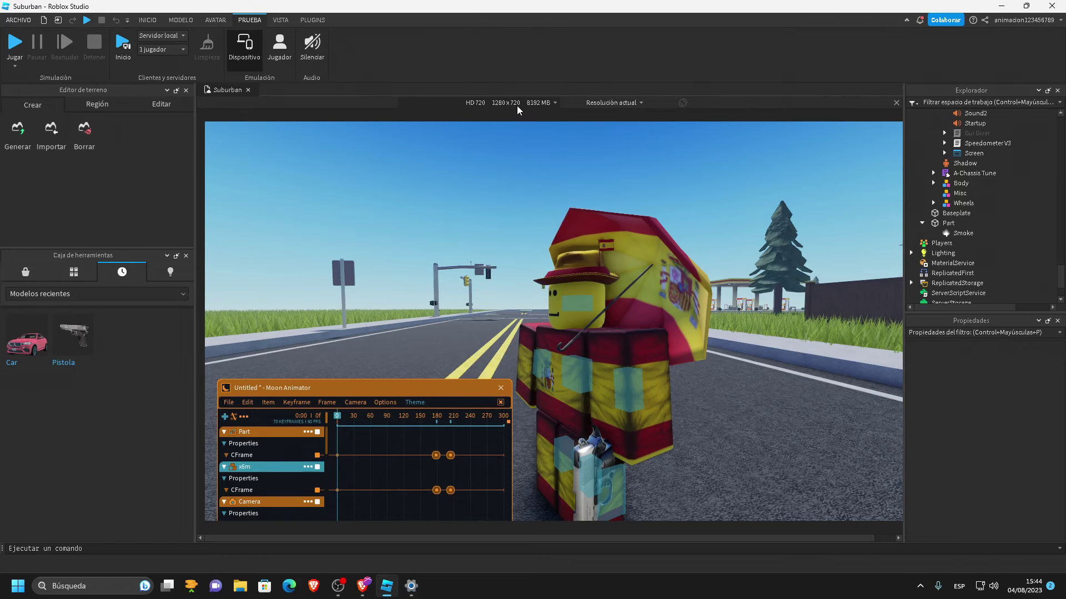
left_click(574, 101)
left_click(574, 101)
key("h")
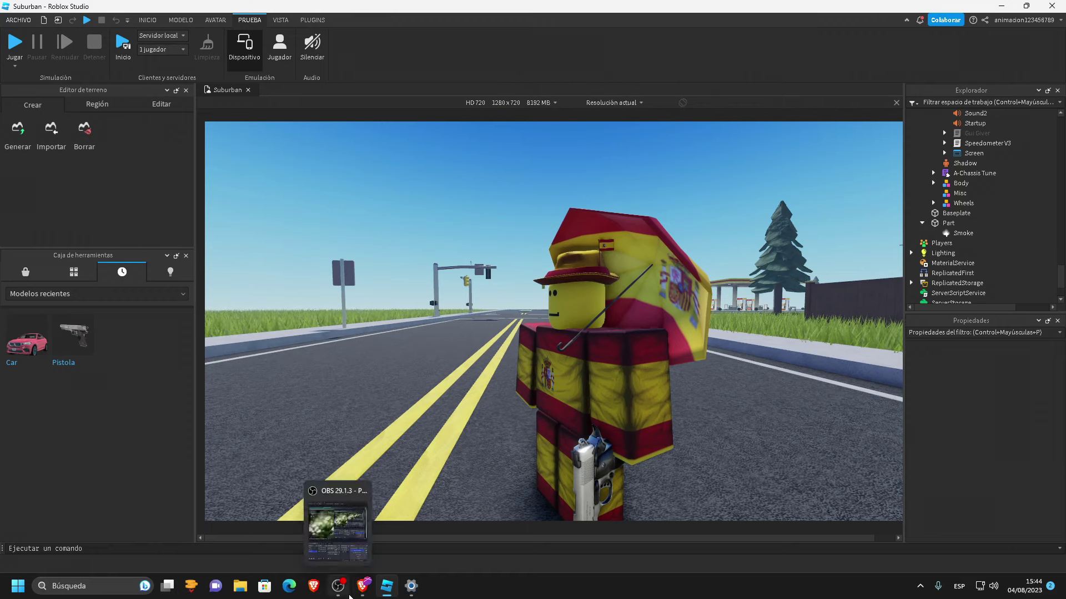
Switch to OBS and add a new visible game capture source named "Captura de juego" to Escena 3
left_click(338, 586)
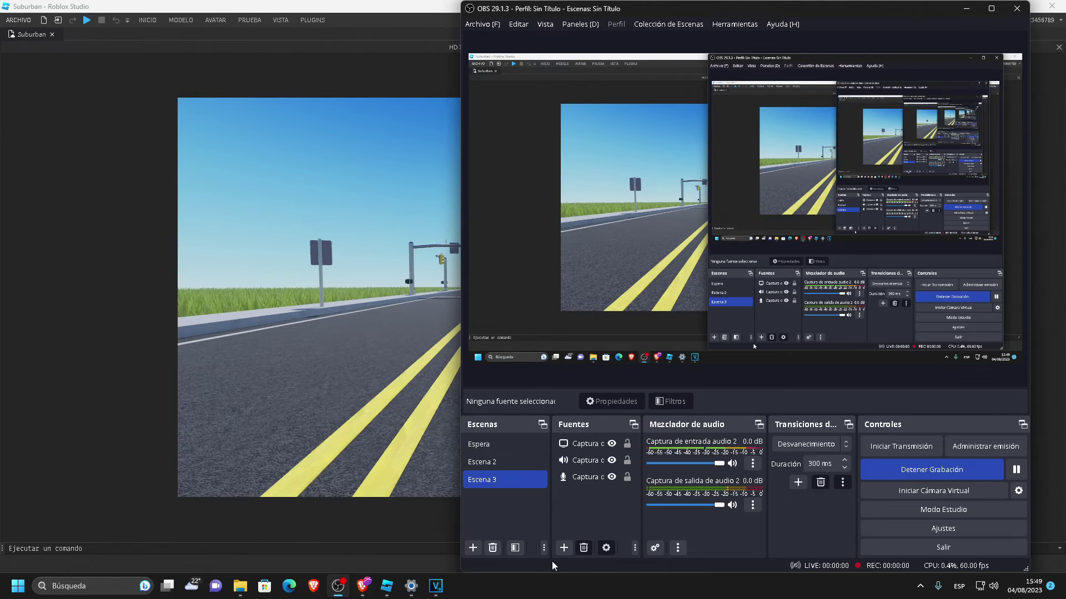
left_click(563, 548)
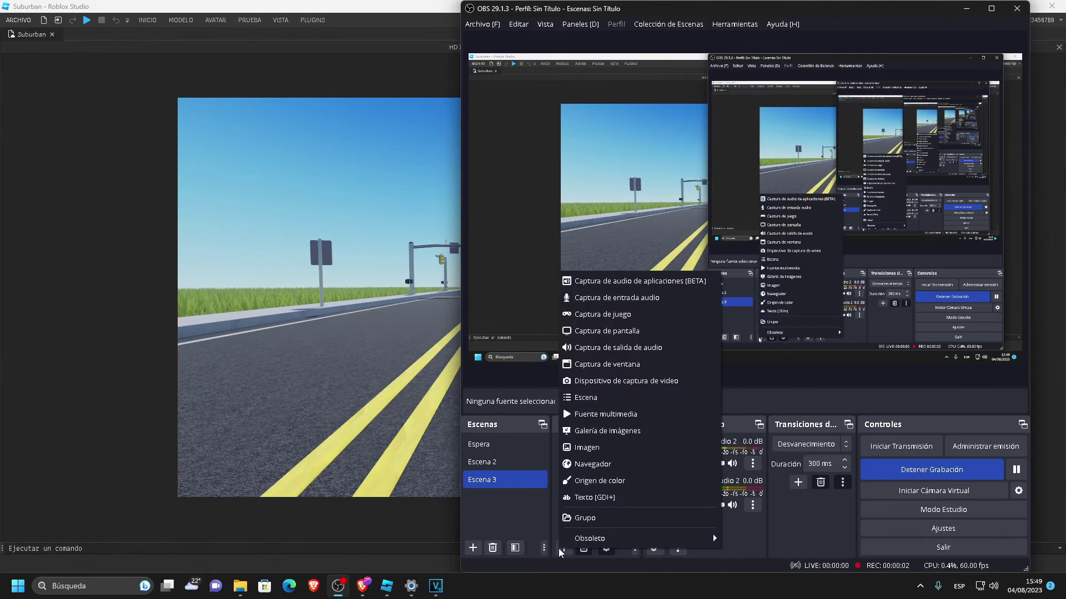
left_click(617, 315)
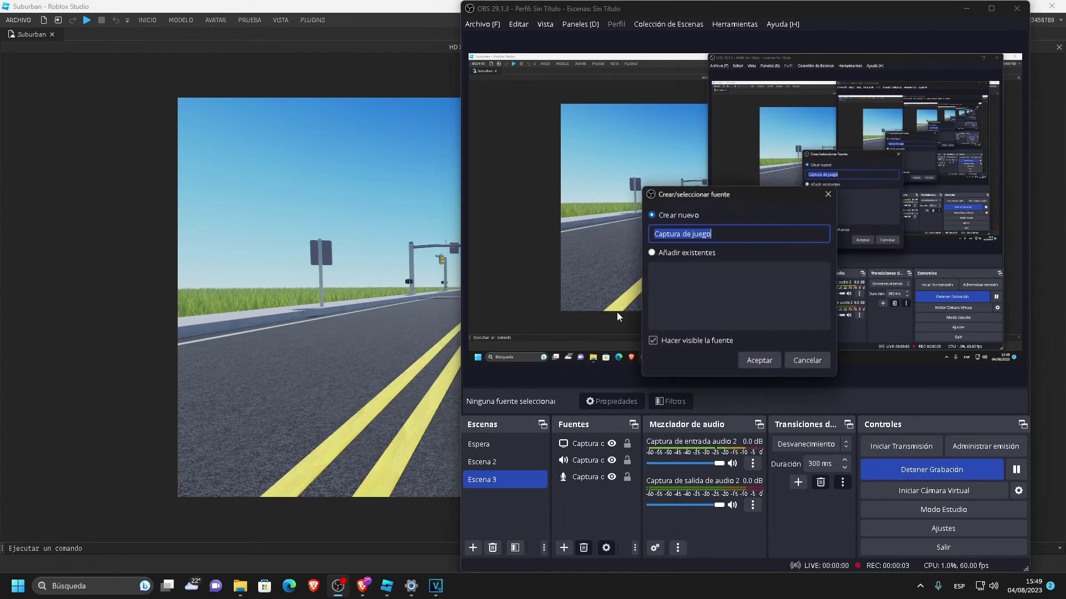
left_click(756, 364)
Set the game capture to a specific window, choose the Suburban - Roblox Studio window and accept the properties
left_click(667, 301)
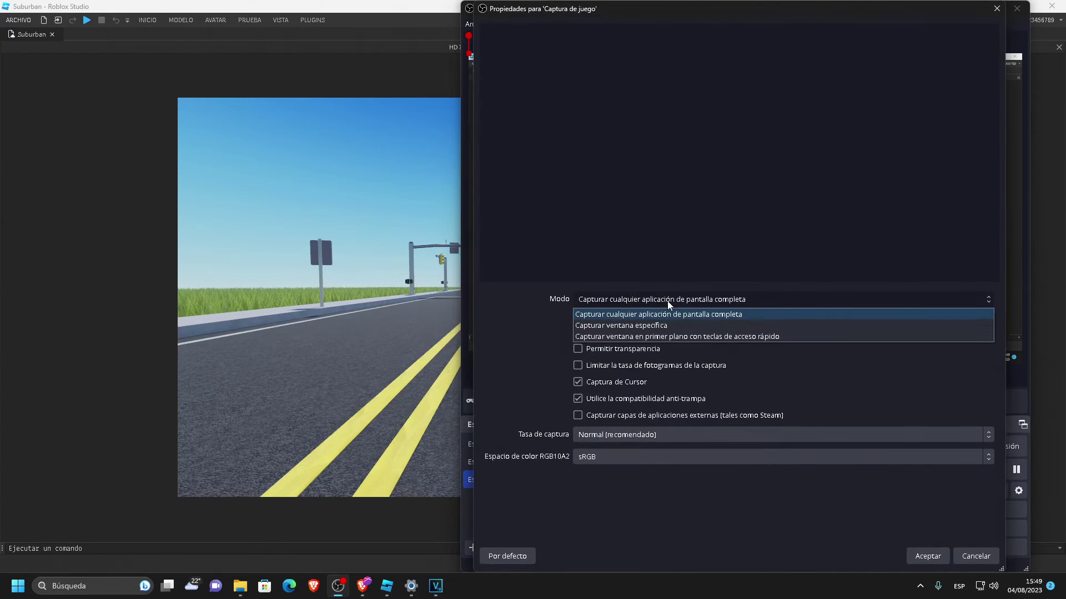
left_click(642, 325)
left_click(639, 321)
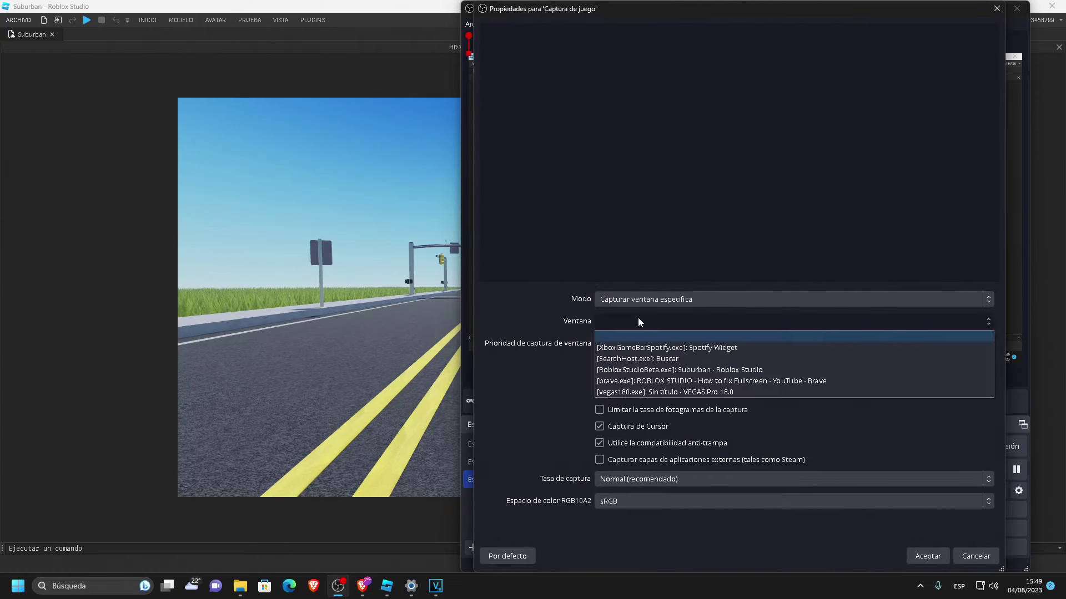
left_click(644, 370)
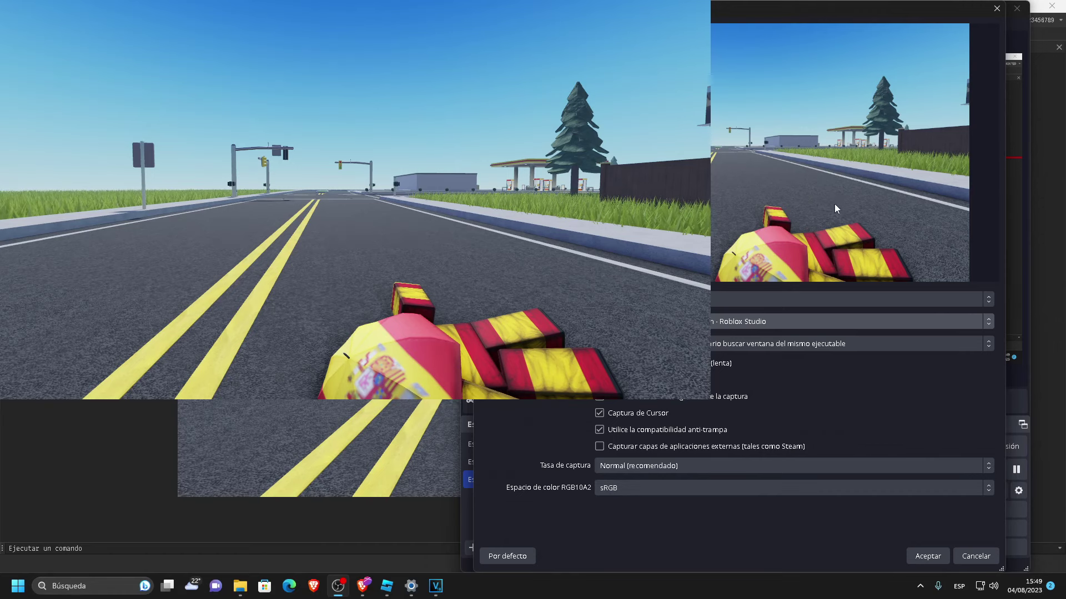
left_click(925, 555)
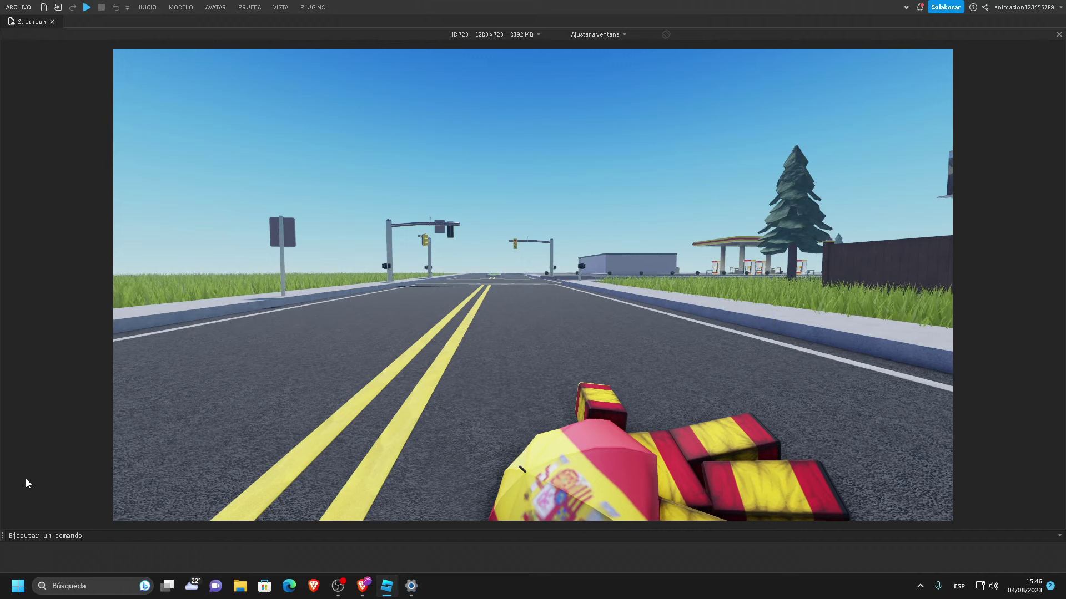
Search Windows for "vegas" and launch VEGAS Pro 18.0
left_click(92, 581)
type("vegas")
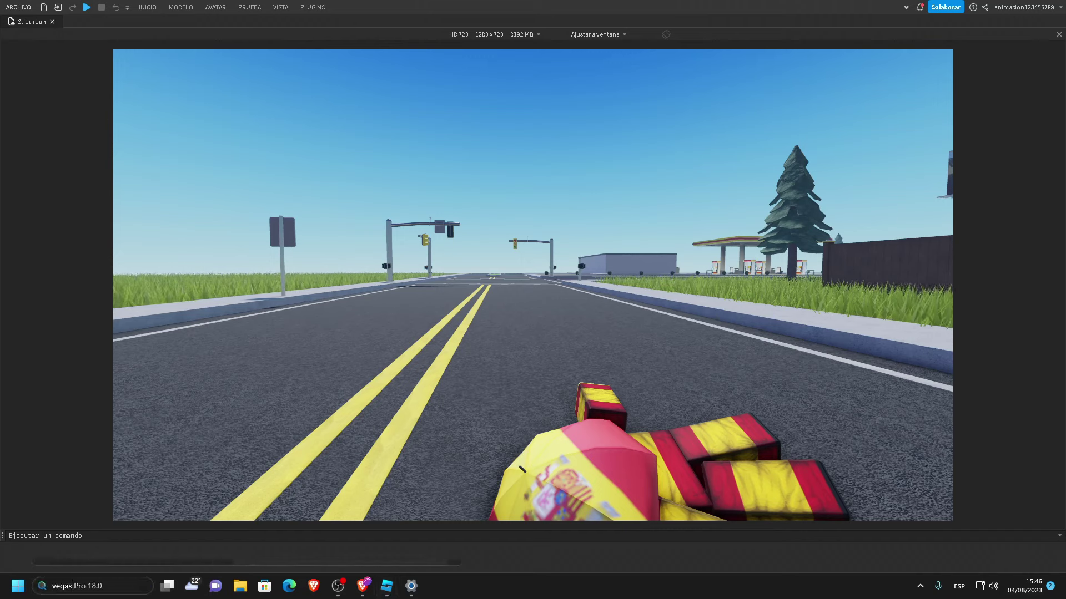
key("Return")
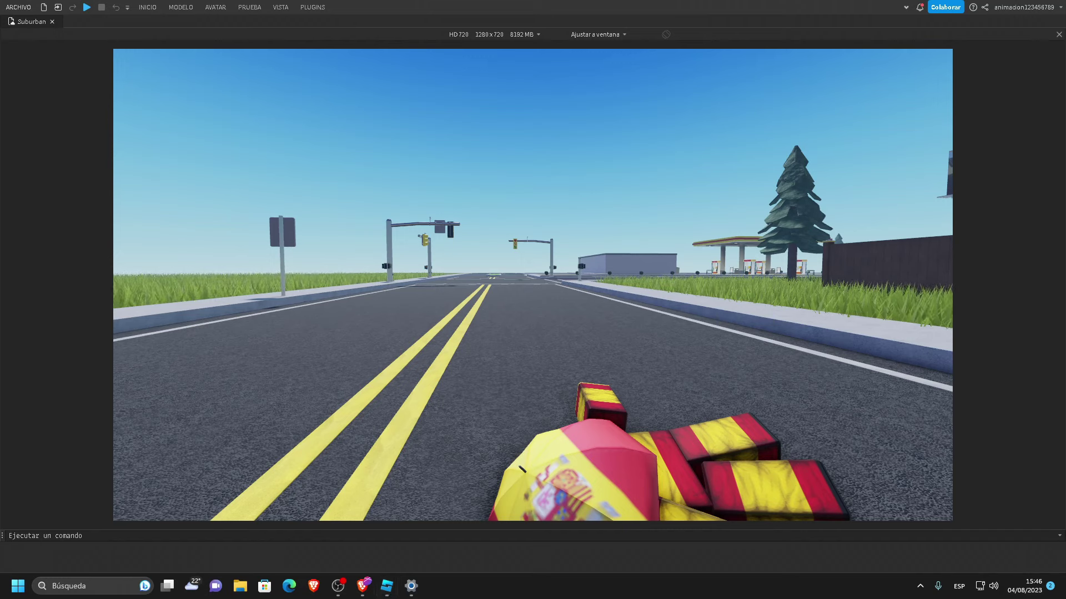